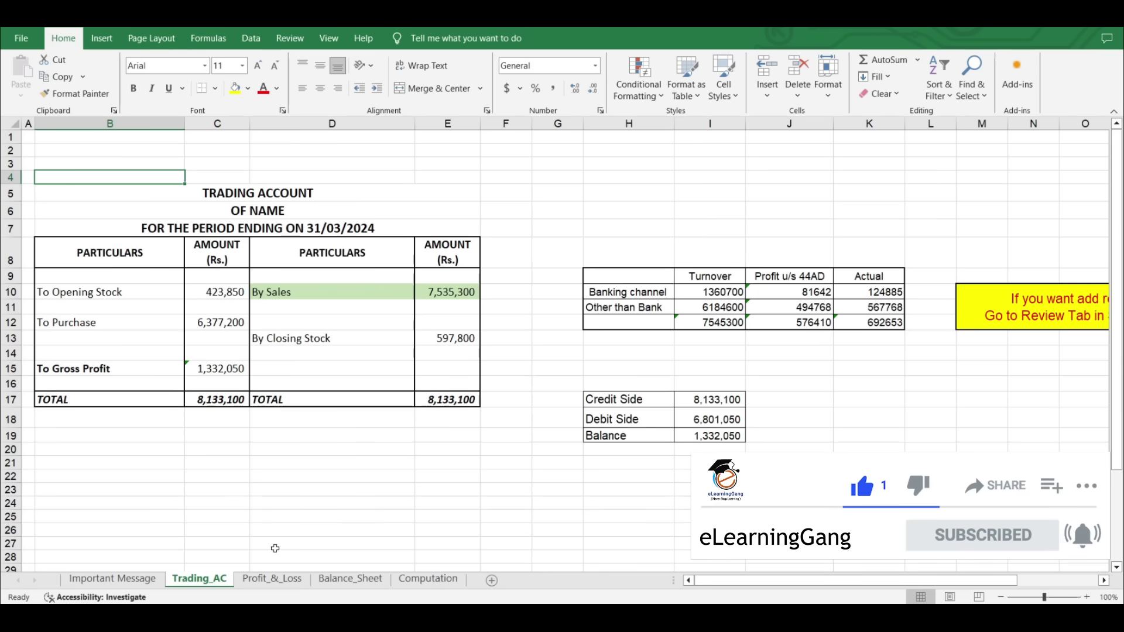
# - Compare the Profit_&_Loss and Balance_Sheet sheets and check Sundry Creditors in C21
pyautogui.click(275, 579)
pyautogui.click(328, 579)
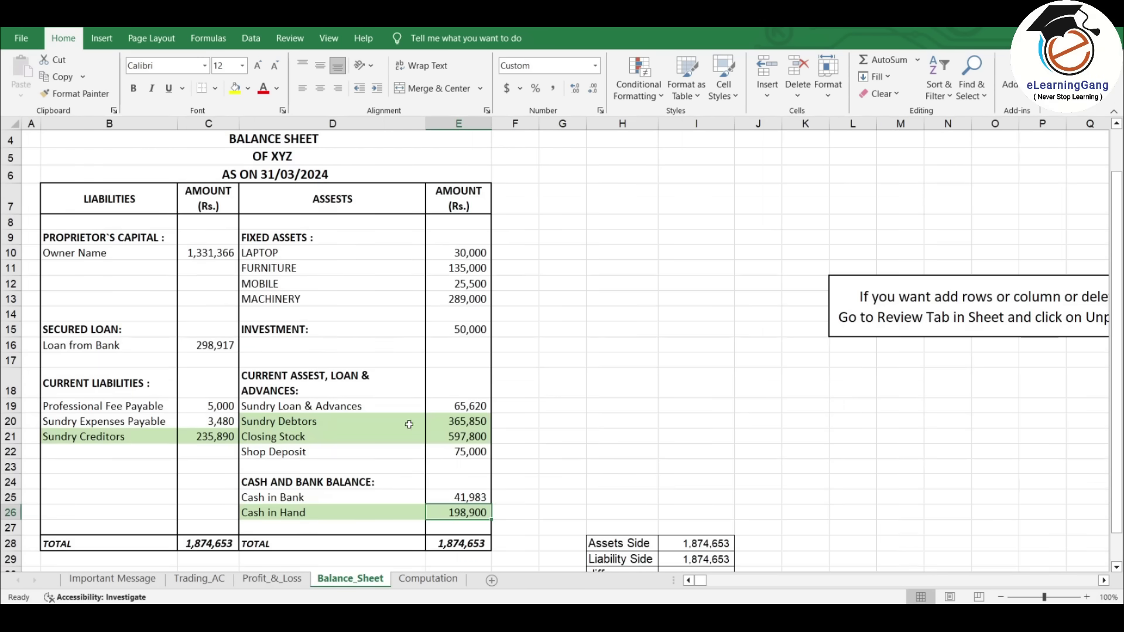
pyautogui.click(293, 582)
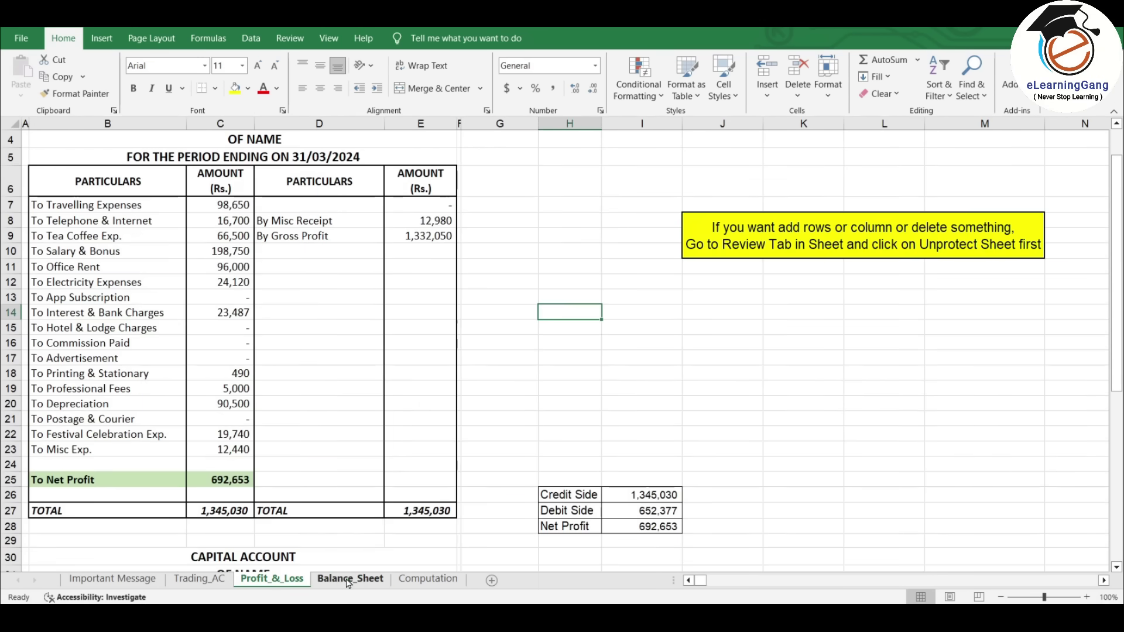
pyautogui.click(349, 581)
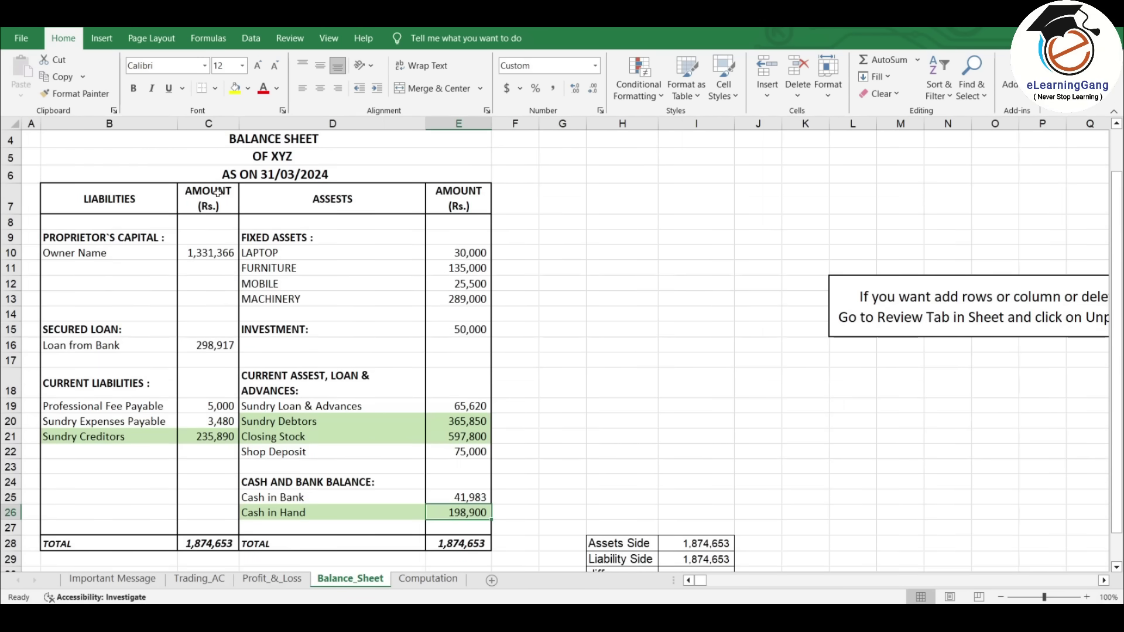
pyautogui.click(205, 433)
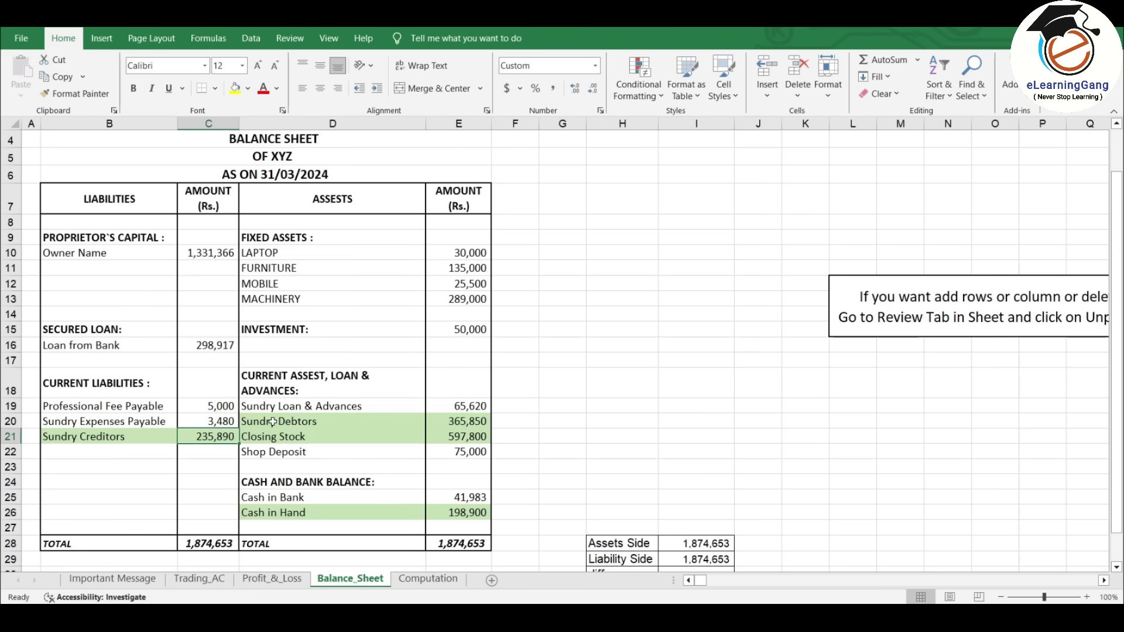
# - Return to the Trading_AC sheet, then log in to the e-Filing portal and open the dashboard
pyautogui.click(214, 580)
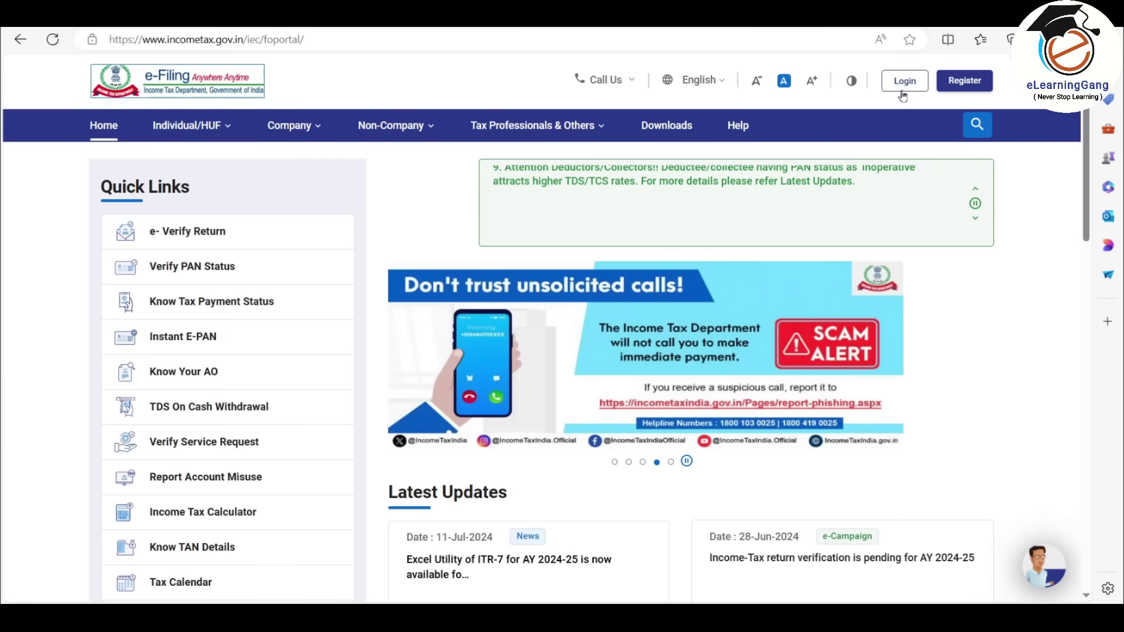
pyautogui.click(903, 82)
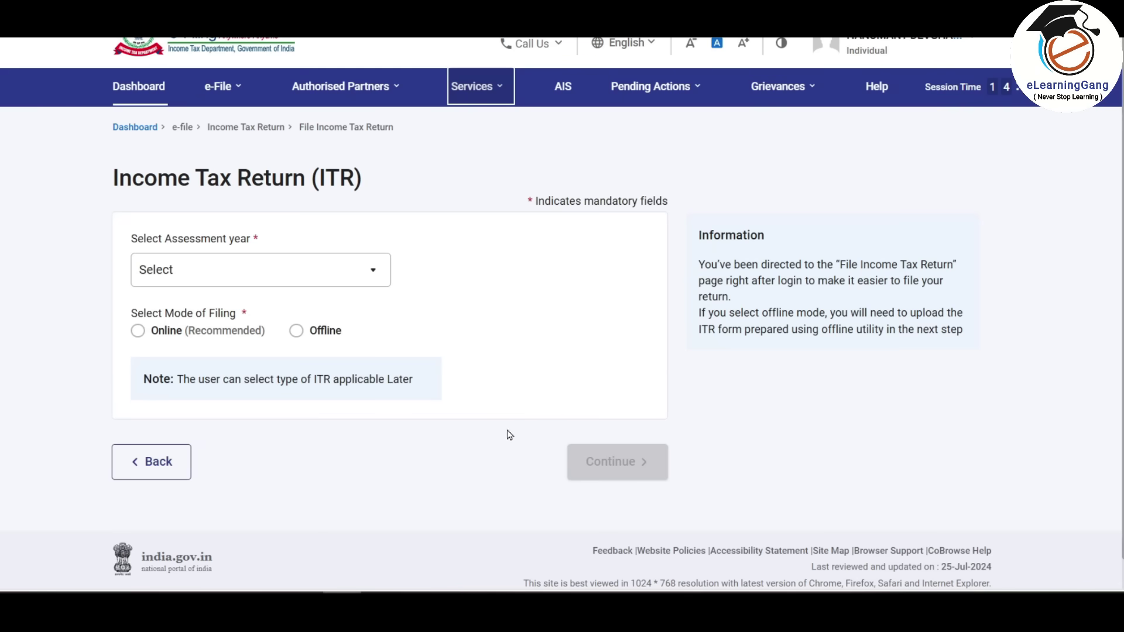
pyautogui.click(136, 85)
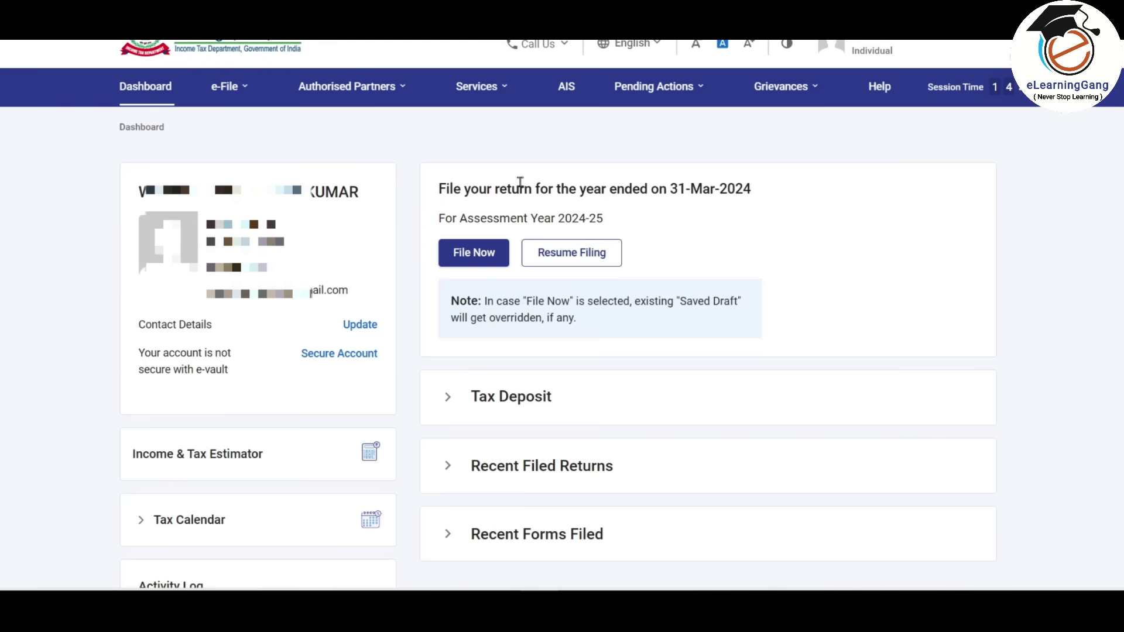
# - Start filing the AY 2024-25 return from the dashboard after browsing the e-File menu
pyautogui.click(479, 258)
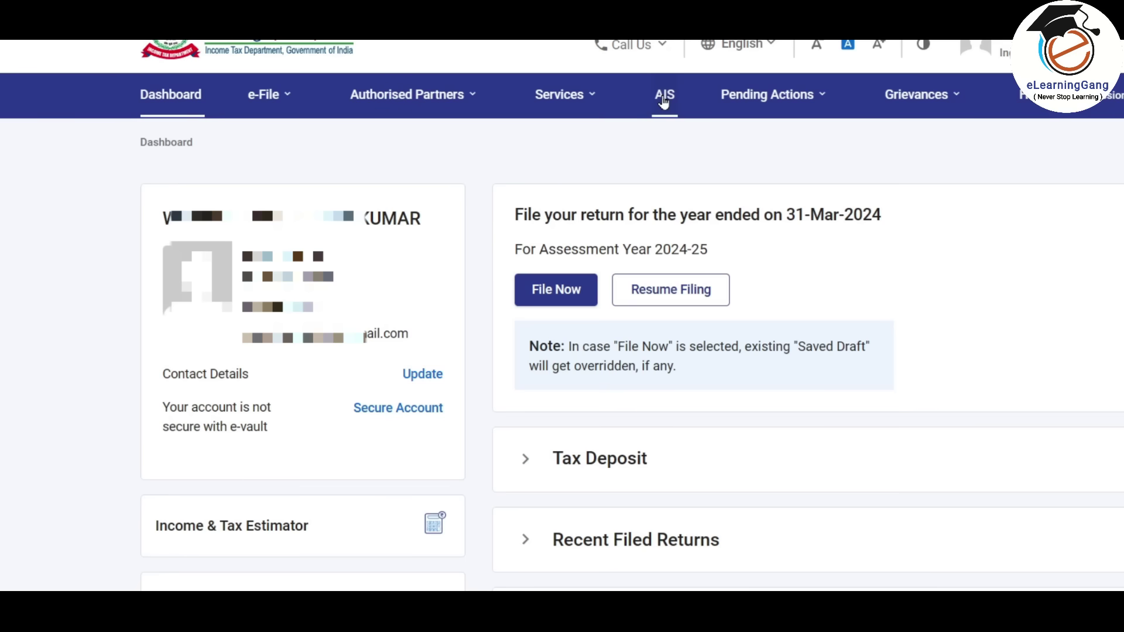
pyautogui.click(268, 99)
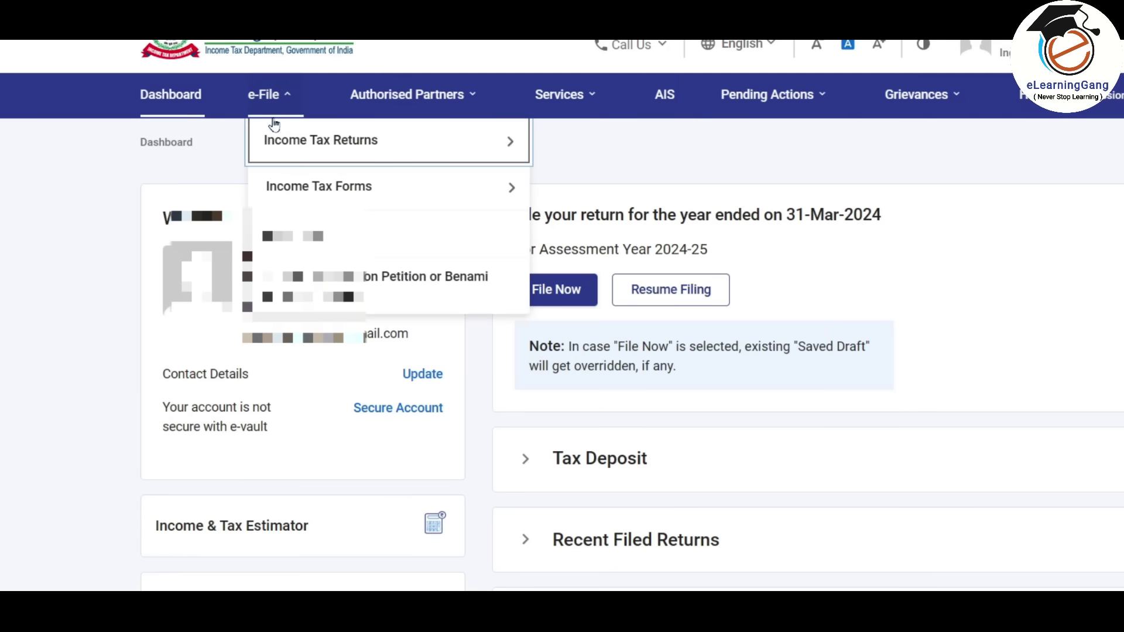
pyautogui.moveTo(276, 143)
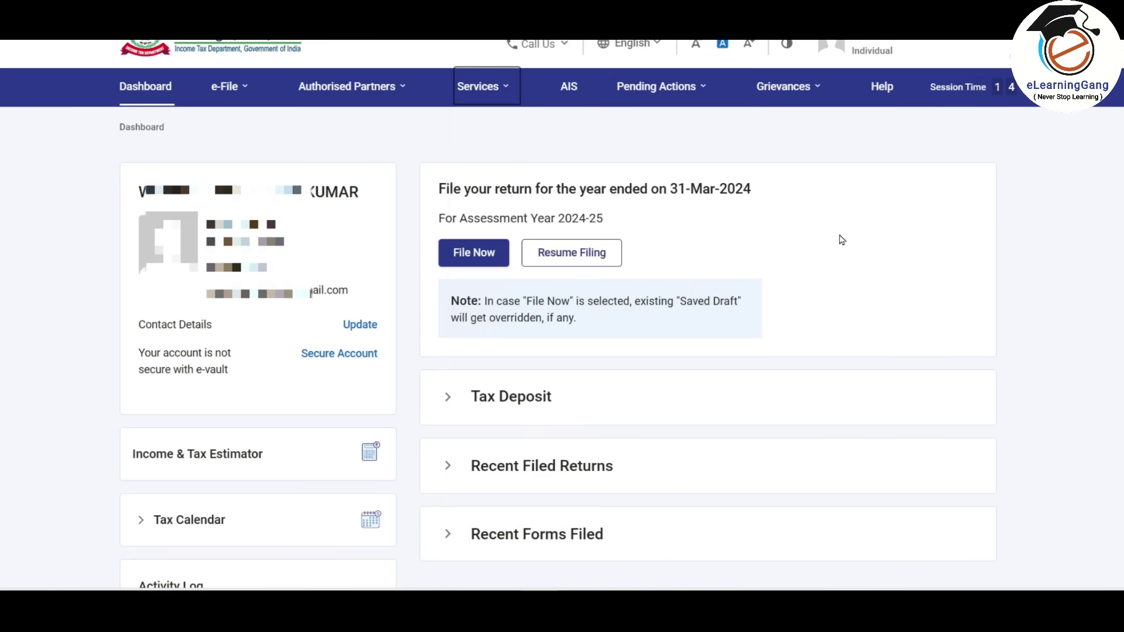
pyautogui.click(475, 258)
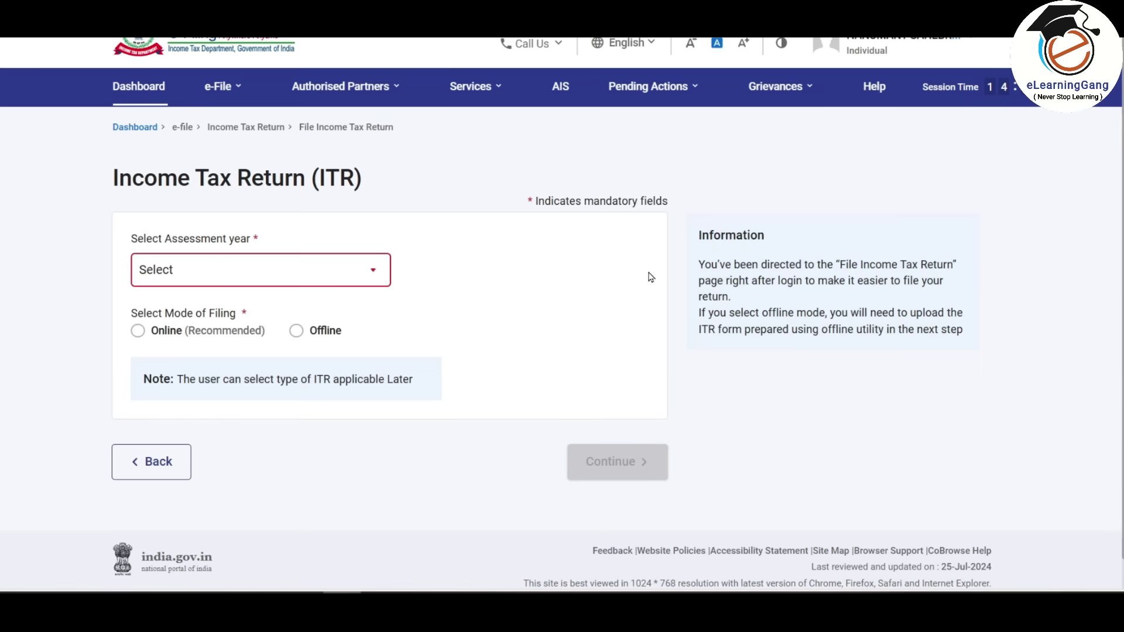
# - Choose assessment year 2024-25 and Online mode, then start a new filing instead of the draft
pyautogui.click(363, 272)
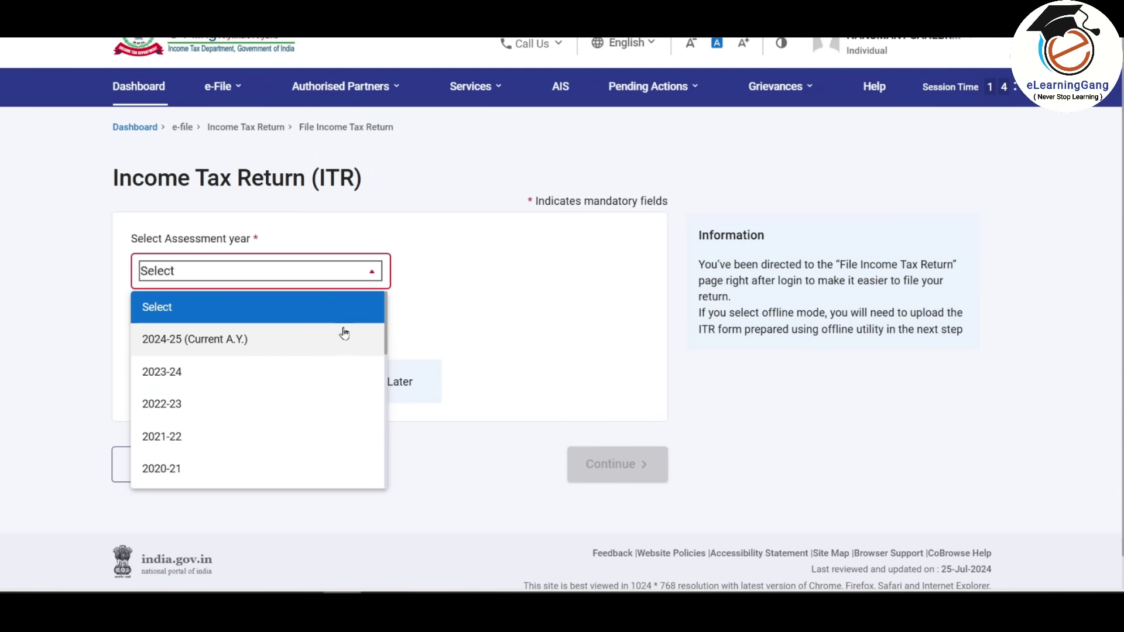
pyautogui.click(256, 347)
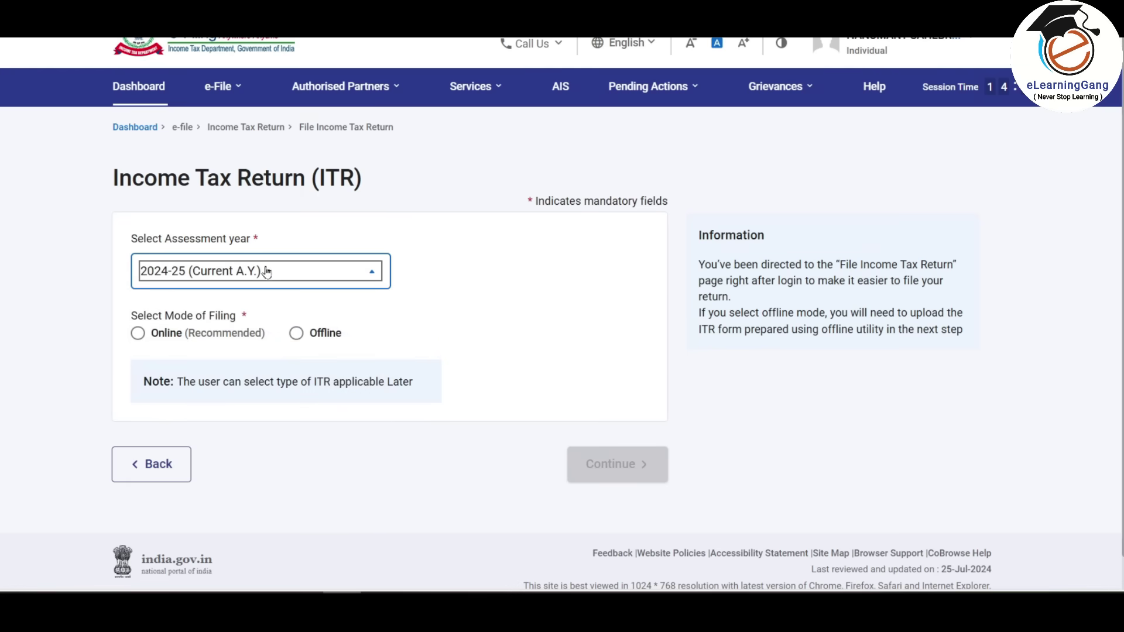
pyautogui.click(139, 334)
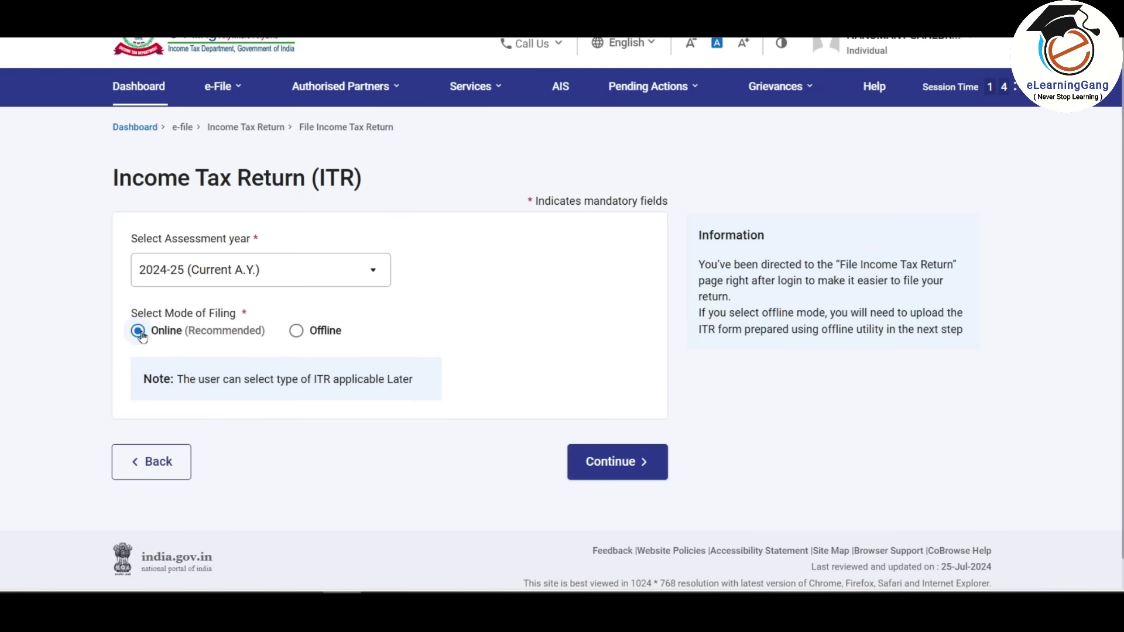
pyautogui.click(627, 466)
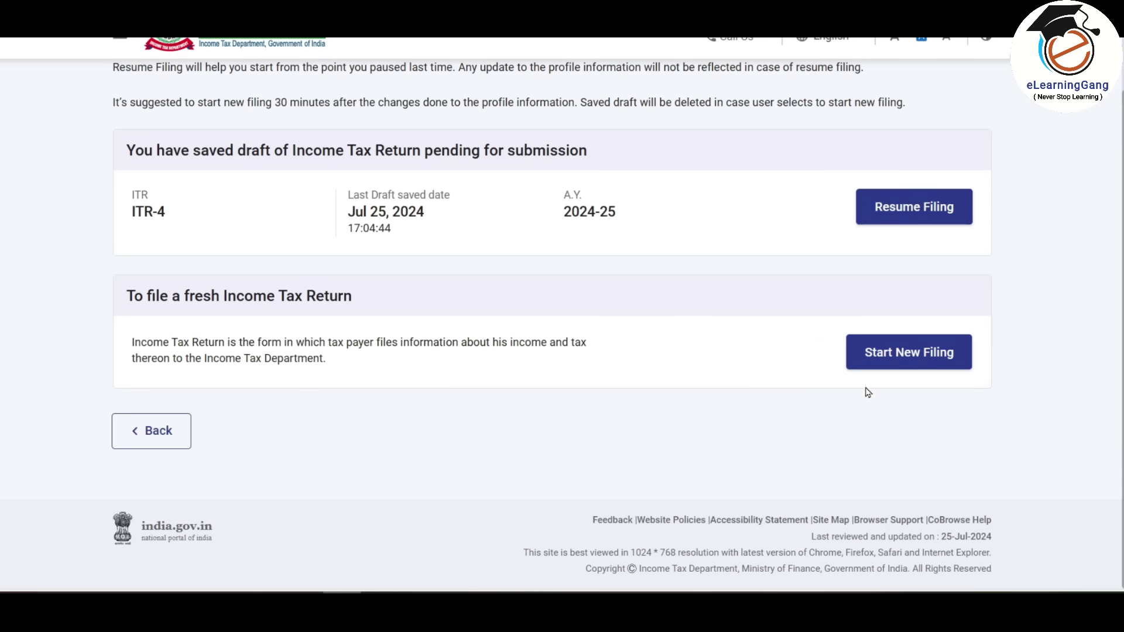
pyautogui.click(910, 358)
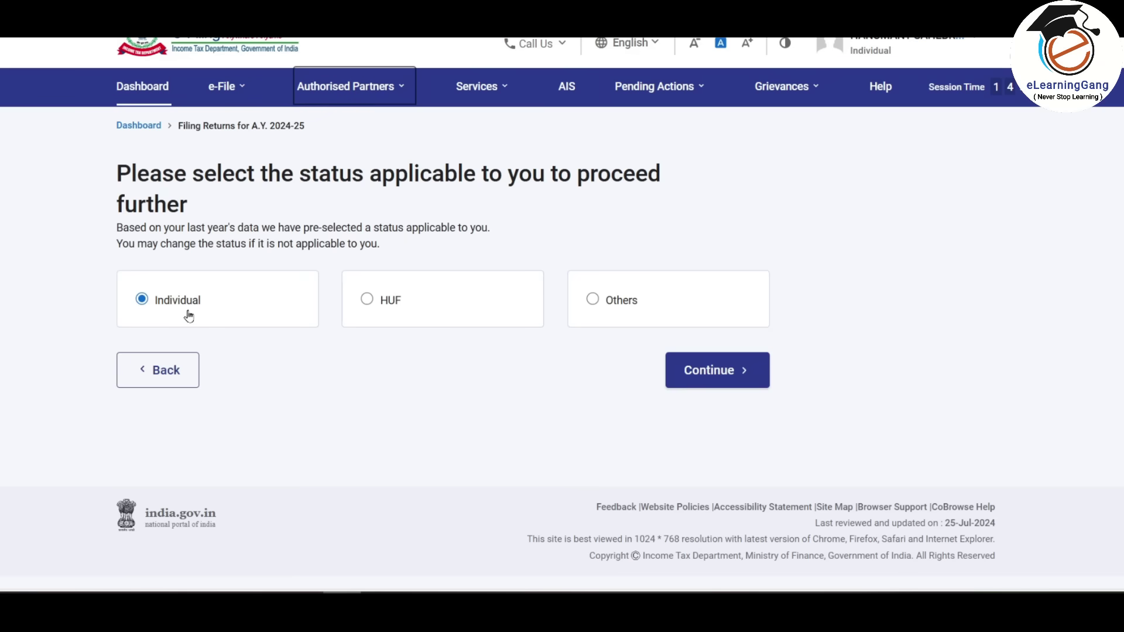
# - Confirm Individual status and proceed with the ITR-4 form
pyautogui.click(723, 374)
pyautogui.click(645, 318)
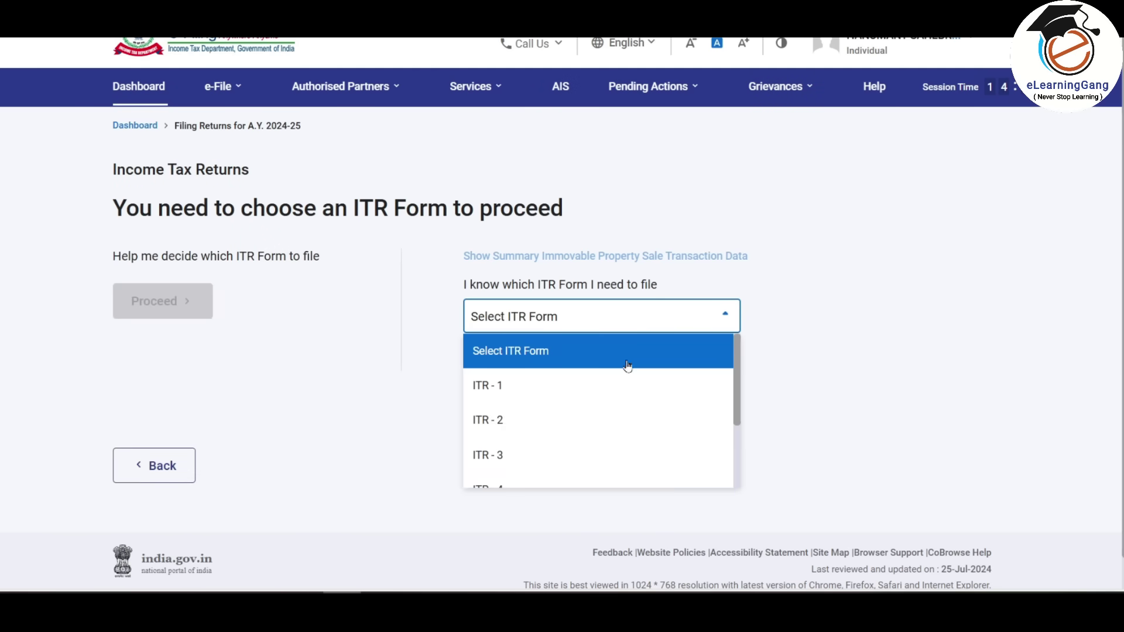
pyautogui.scroll(-2, 591, 404)
pyautogui.click(514, 419)
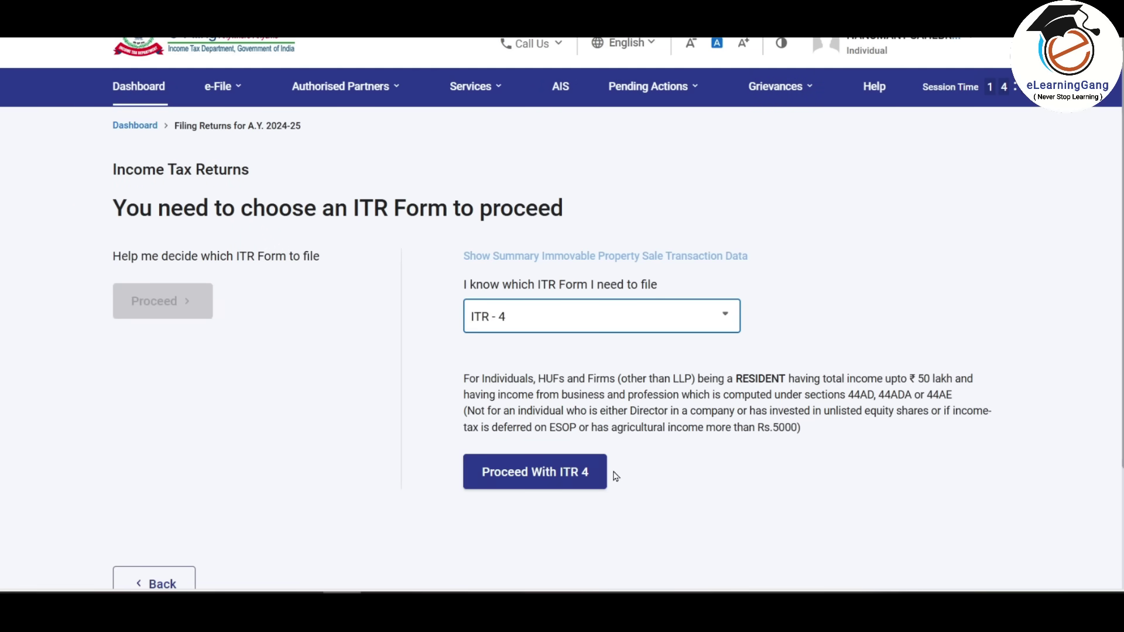
pyautogui.click(589, 471)
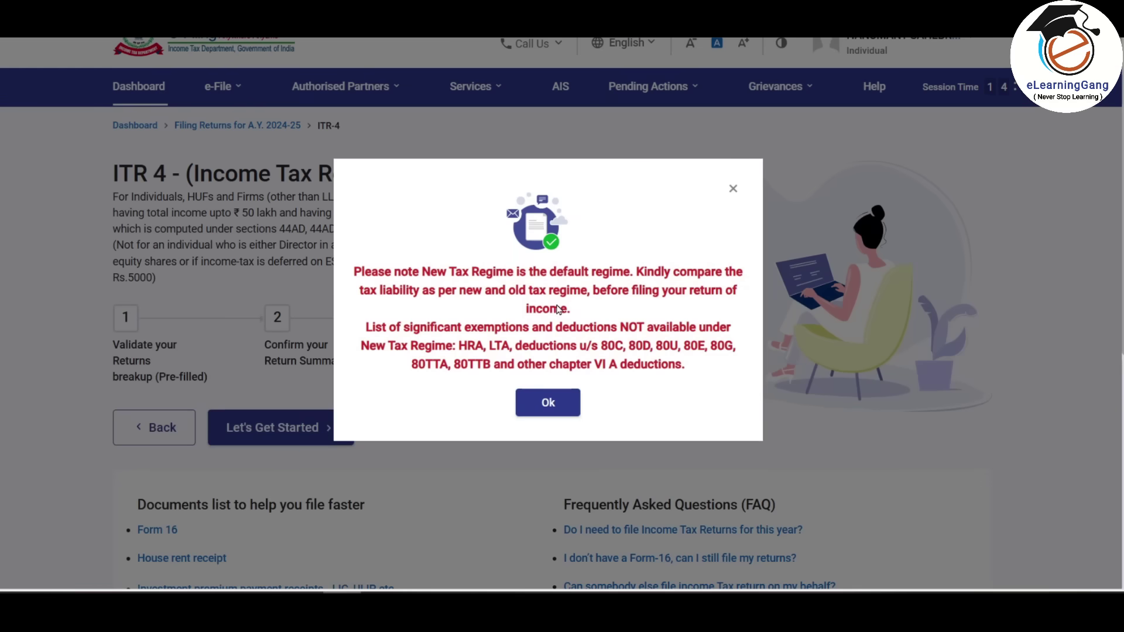
# - Give 'taxable income is more than basic exemption limit' as the filing reason and accept the pre-fill notice
pyautogui.click(548, 407)
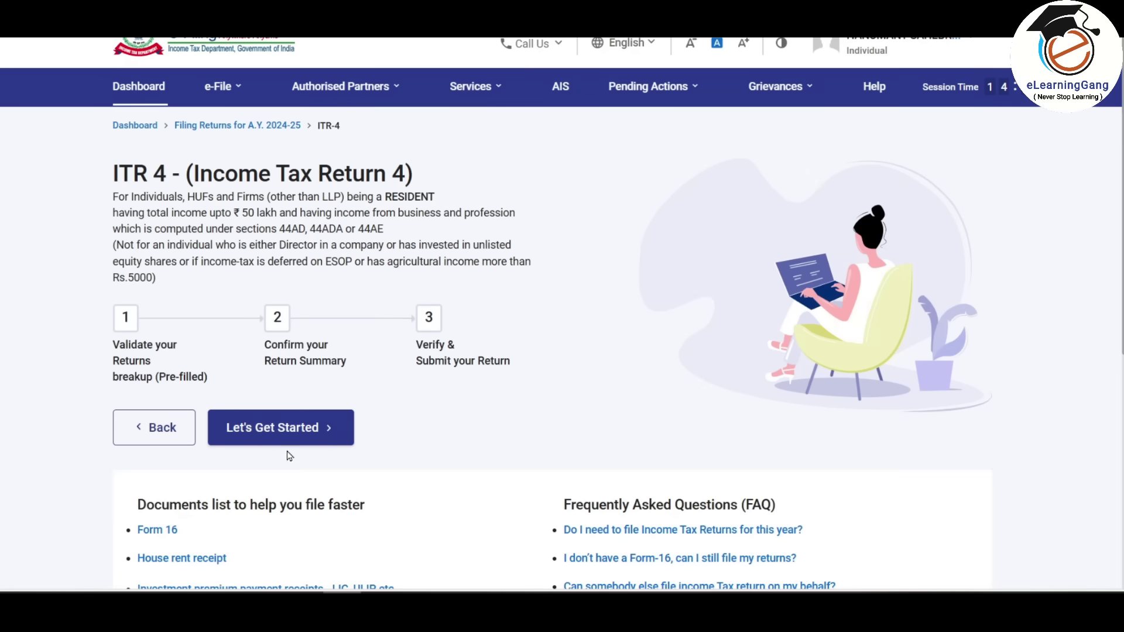
pyautogui.click(327, 447)
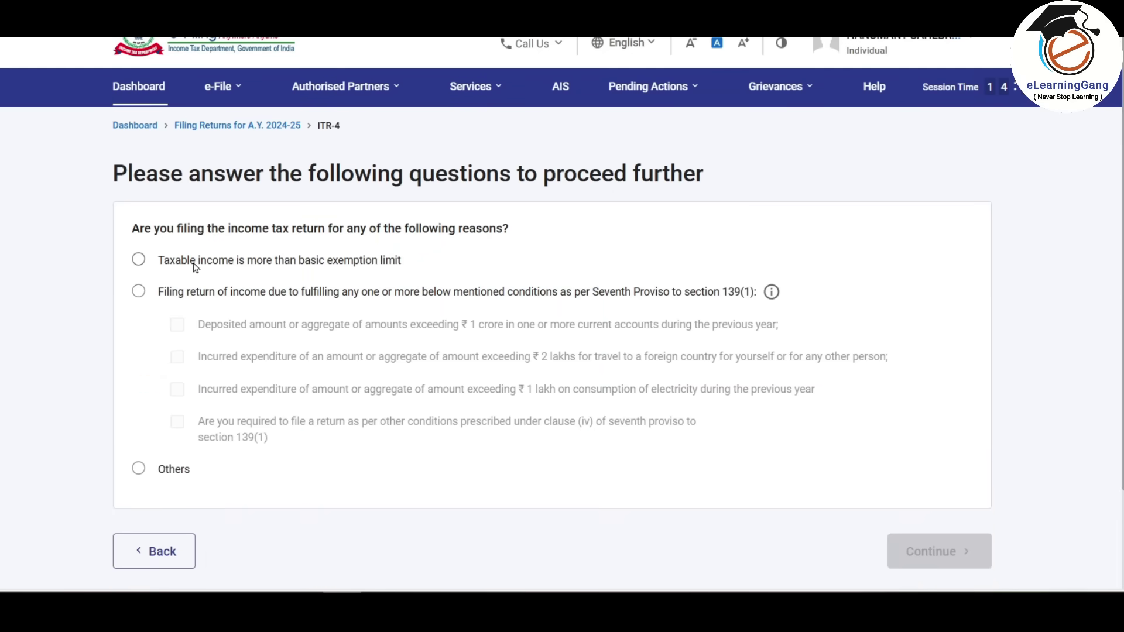
pyautogui.click(139, 261)
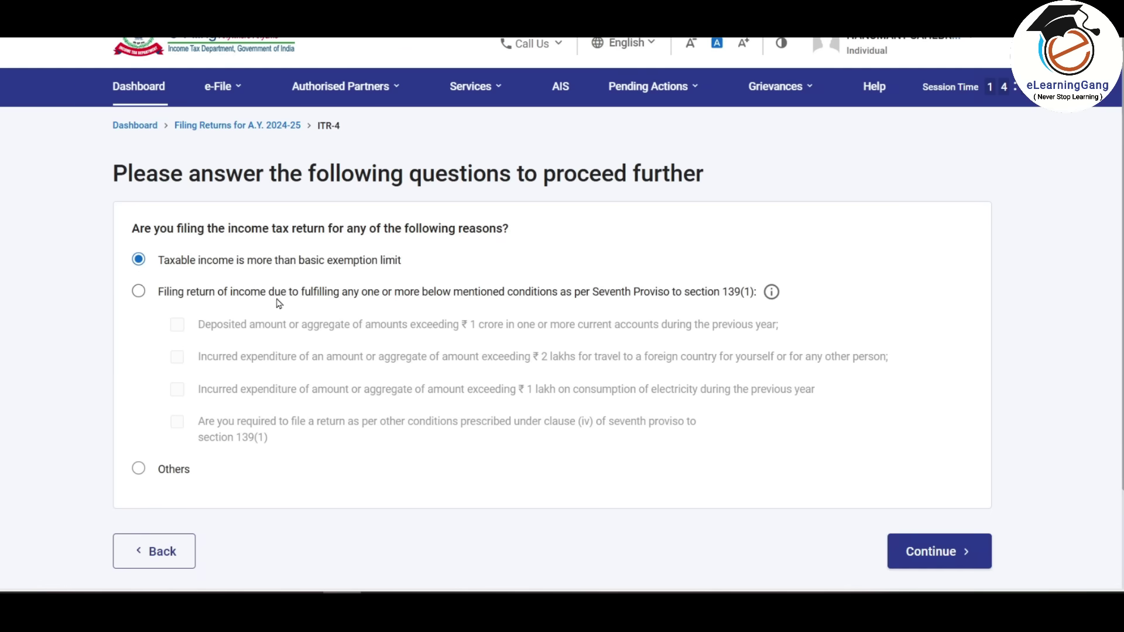
pyautogui.click(940, 551)
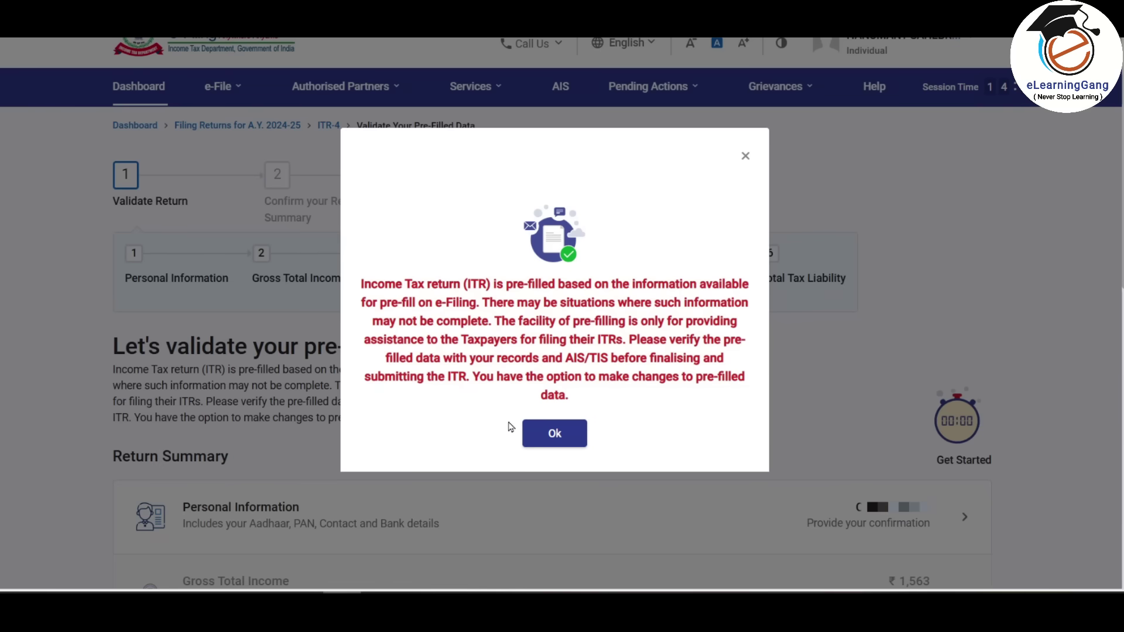
pyautogui.click(555, 433)
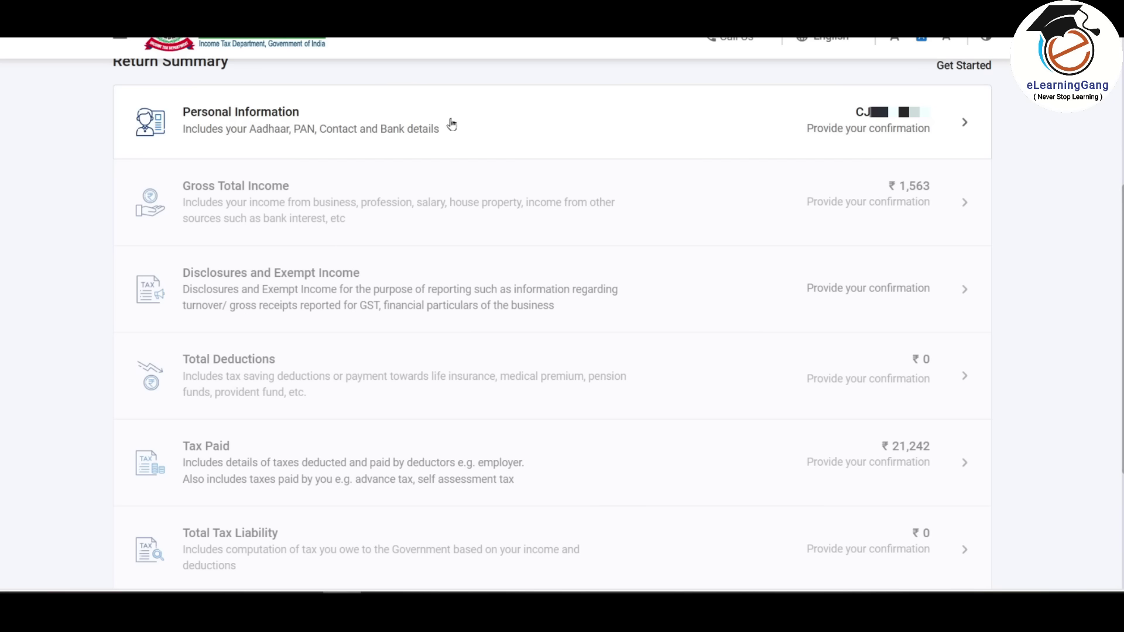
# - Set nature of employment to Not Applicable in Personal Information and acknowledge the Schedule Salary notice
pyautogui.click(871, 128)
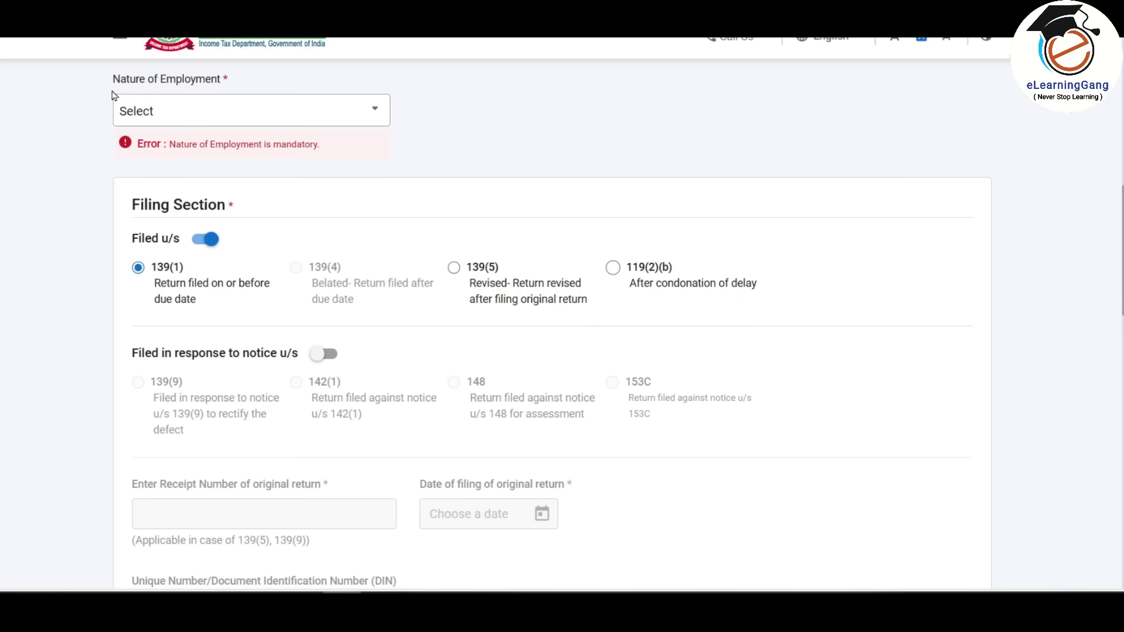
pyautogui.click(375, 111)
pyautogui.moveTo(388, 146); pyautogui.dragTo(386, 261)
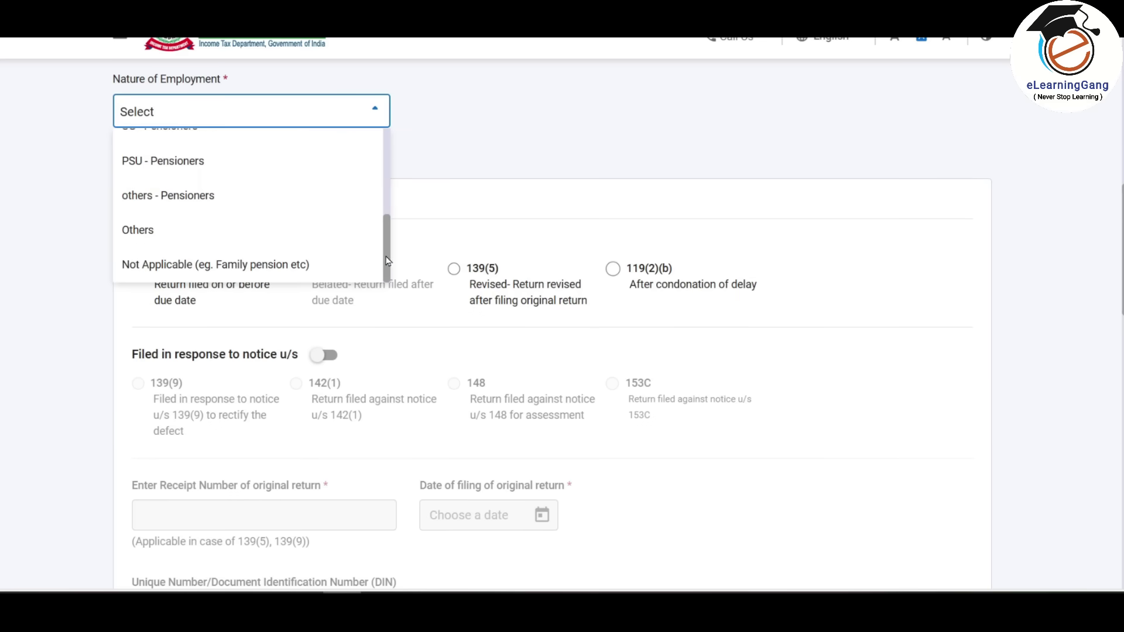
pyautogui.click(272, 268)
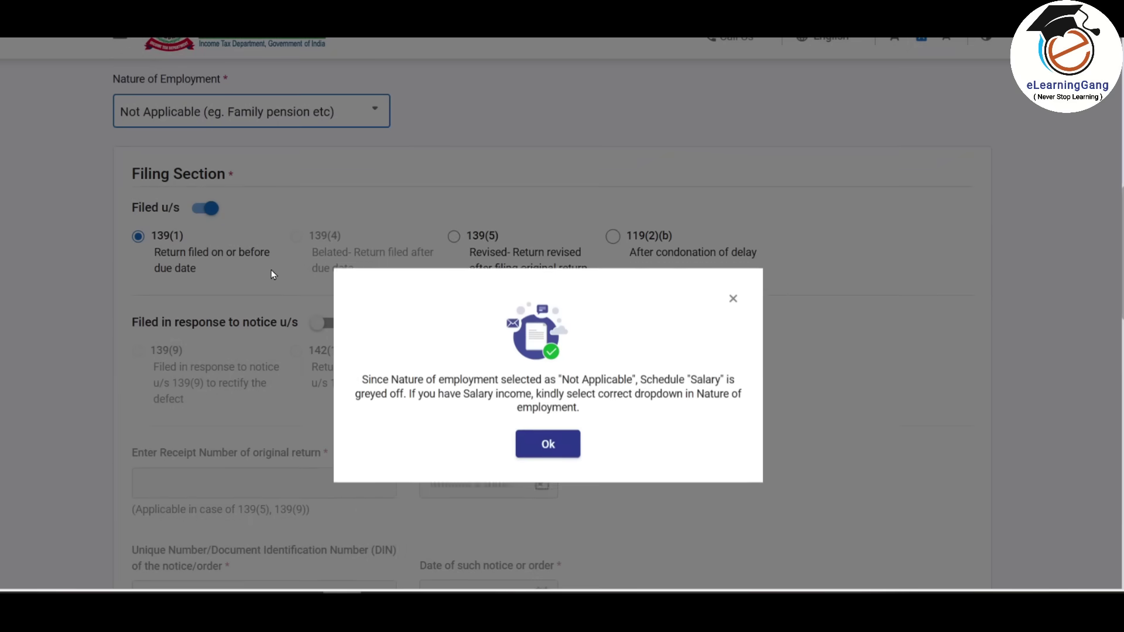
pyautogui.click(556, 454)
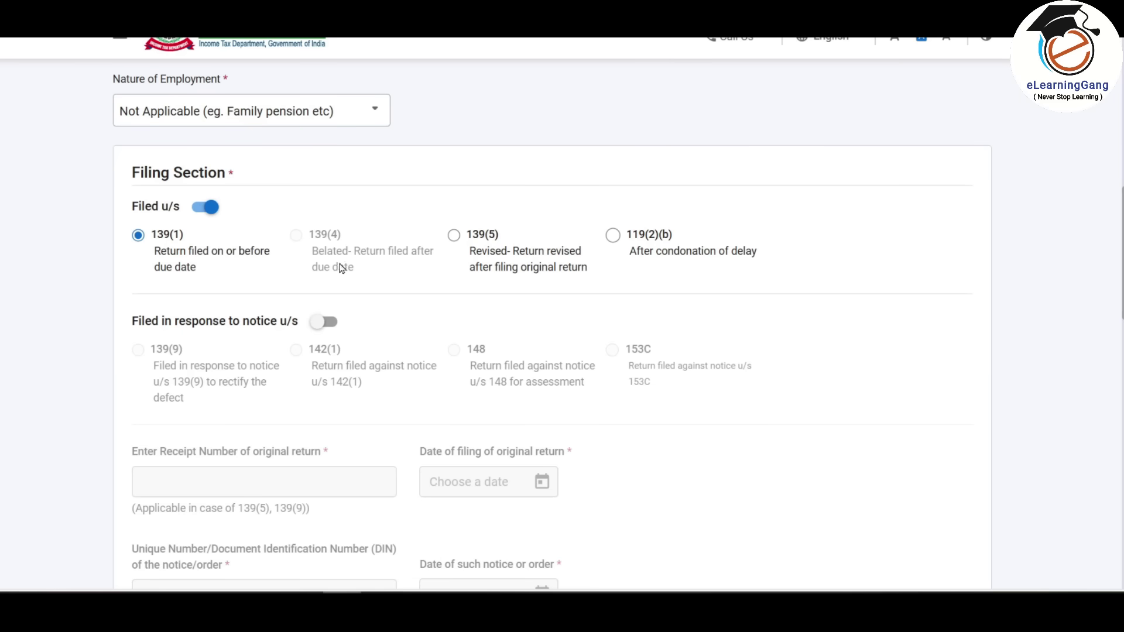
# - Answer No to the representative-assessee question and confirm personal information and bank details
pyautogui.scroll(-8, 338, 265)
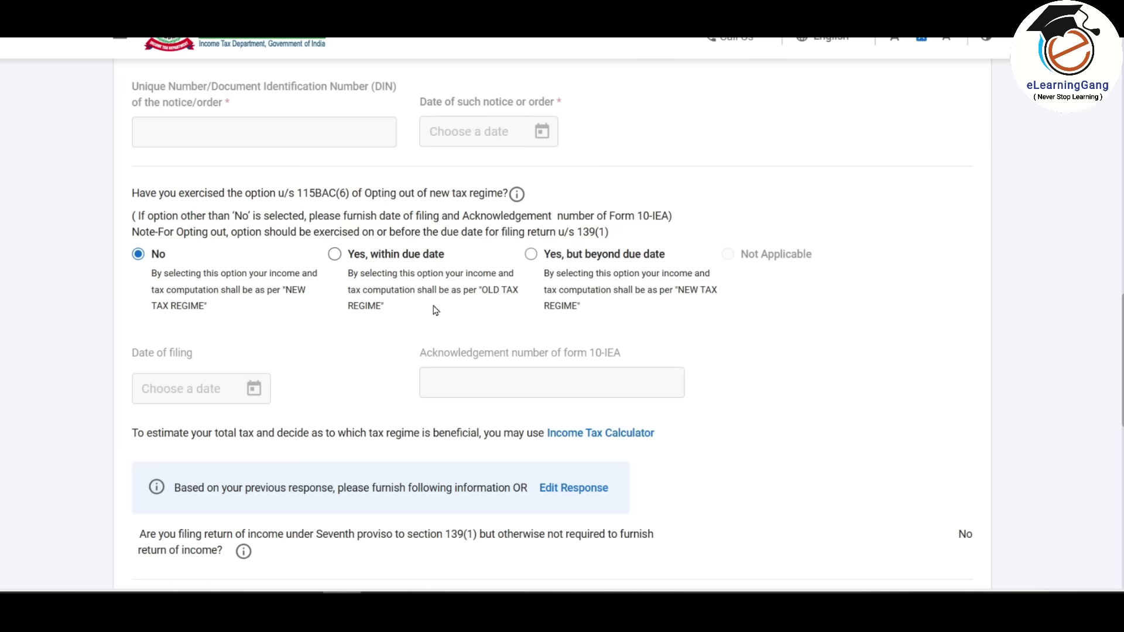
pyautogui.scroll(-6, 435, 311)
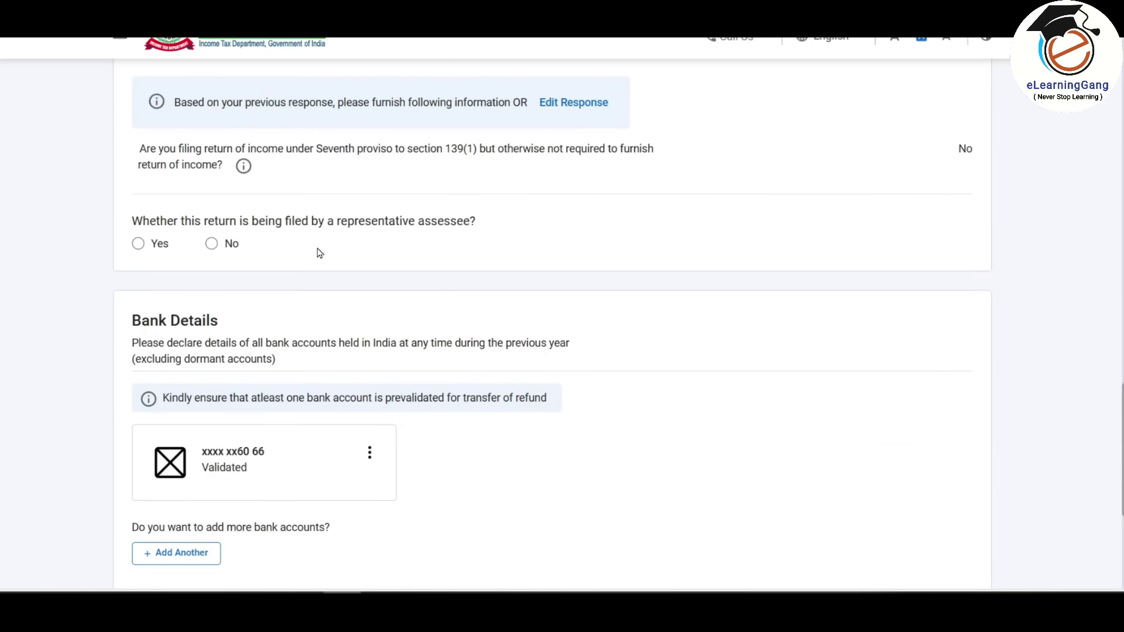
pyautogui.click(211, 244)
pyautogui.scroll(-3, 350, 231)
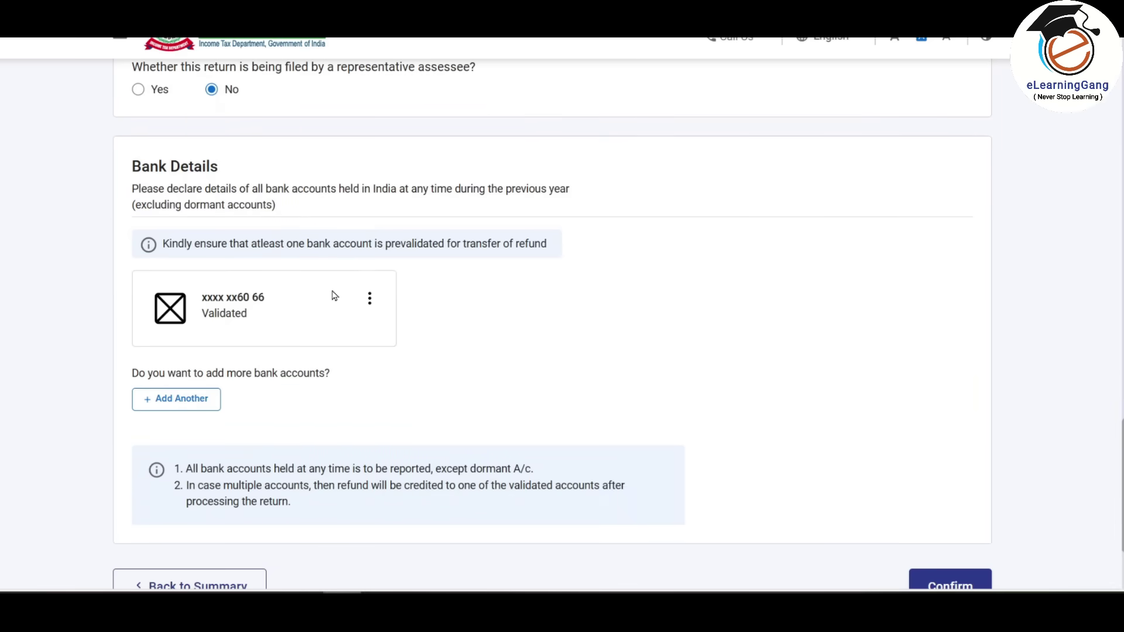
pyautogui.scroll(-3, 334, 296)
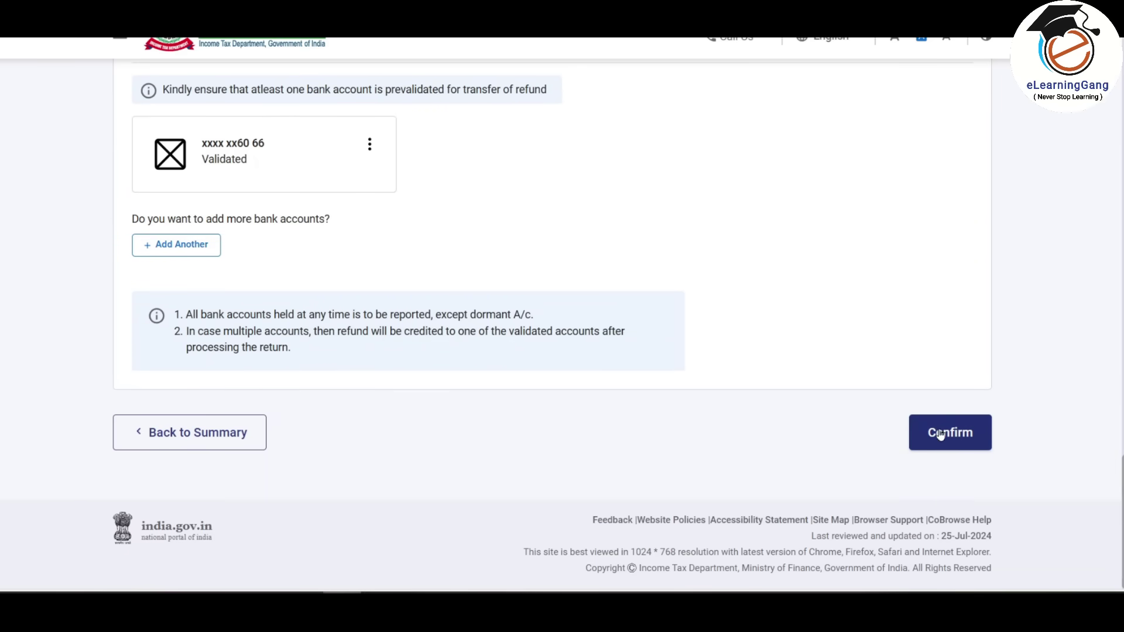
pyautogui.click(956, 438)
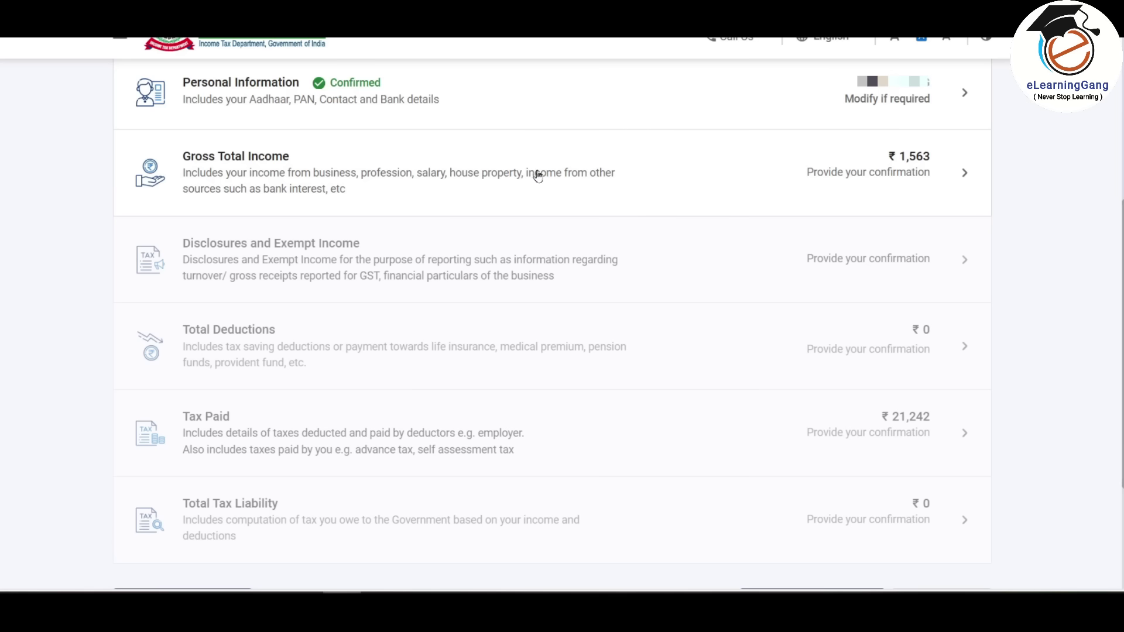
# - Open Gross Total Income, dismiss the salary notice, and begin adding business or profession income
pyautogui.click(562, 173)
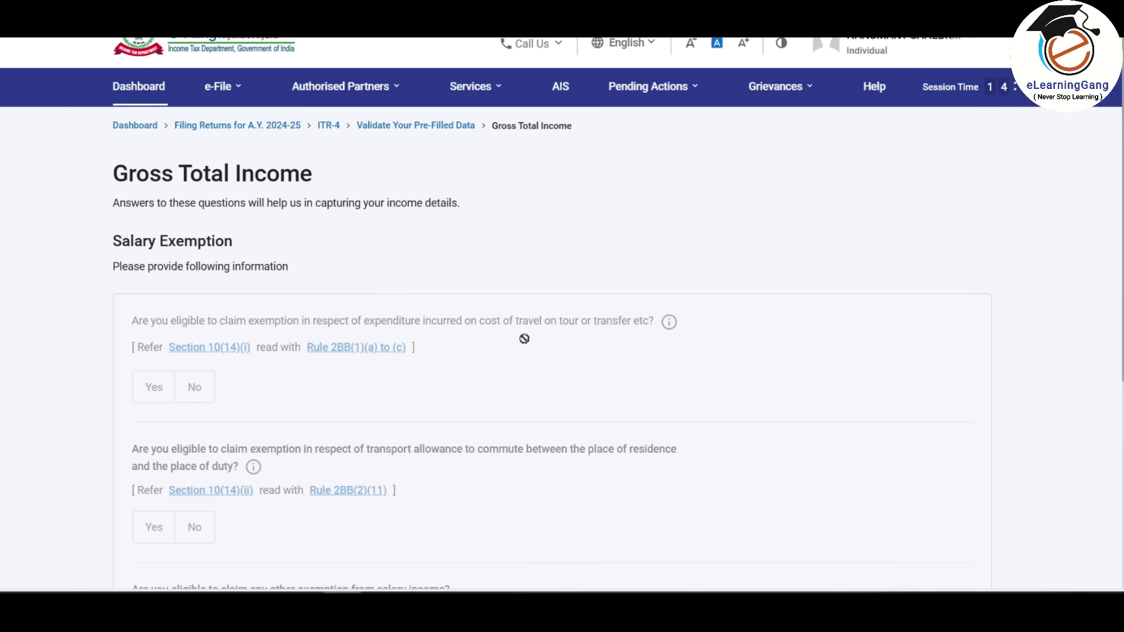
pyautogui.scroll(-3, 525, 337)
pyautogui.scroll(-2, 527, 333)
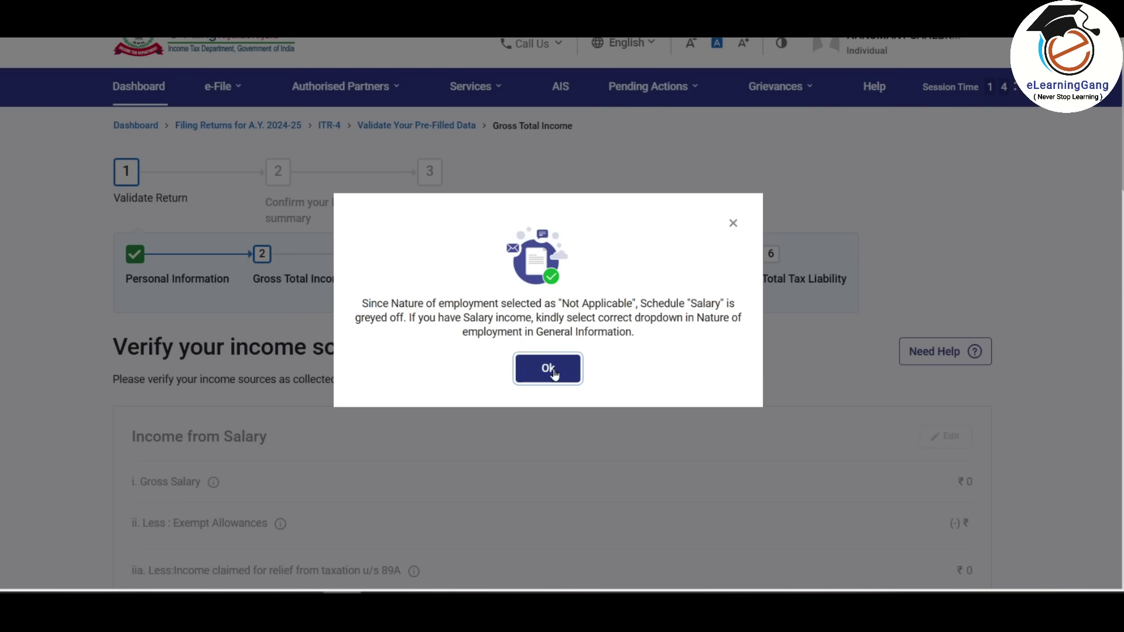
pyautogui.click(551, 368)
pyautogui.scroll(-3, 556, 375)
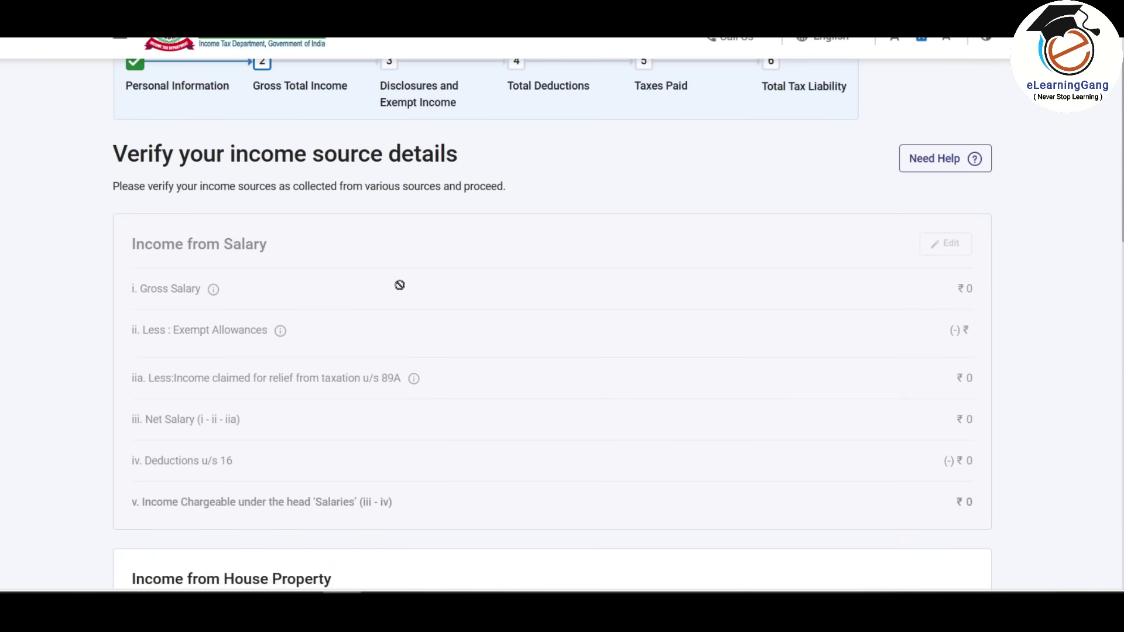
pyautogui.scroll(-1, 439, 187)
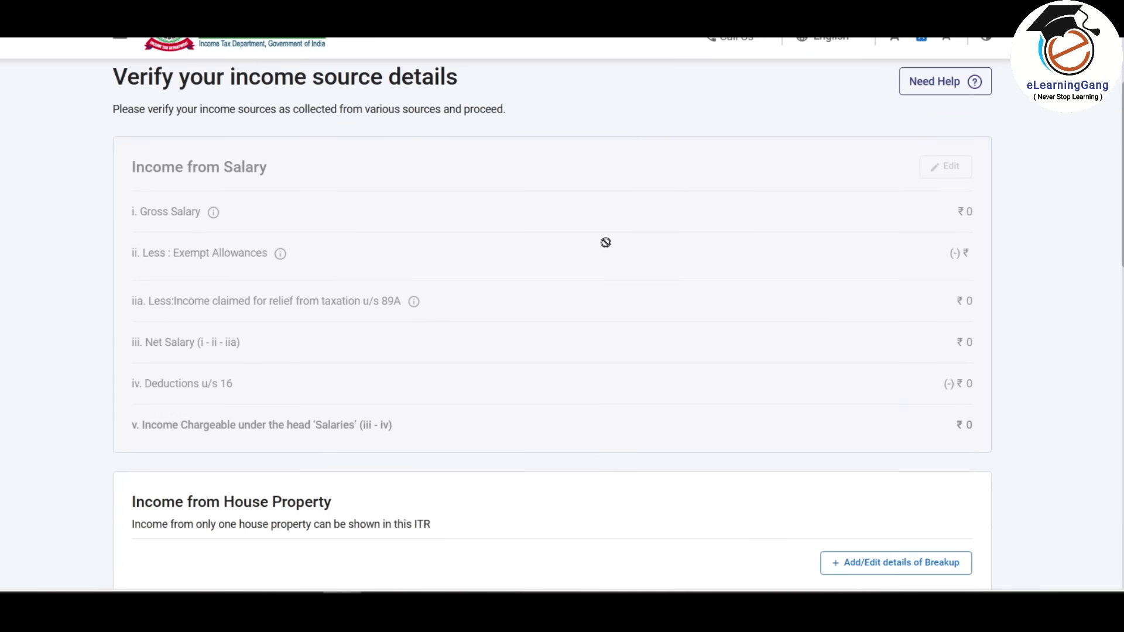
pyautogui.scroll(-3, 620, 234)
pyautogui.scroll(-3, 629, 231)
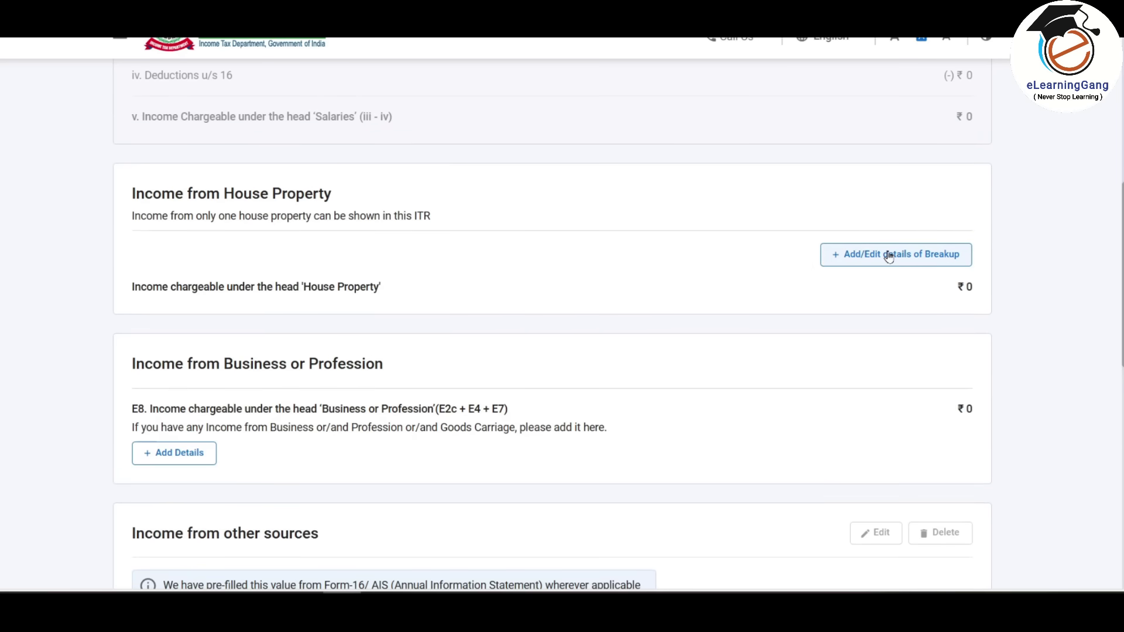
pyautogui.scroll(-3, 552, 246)
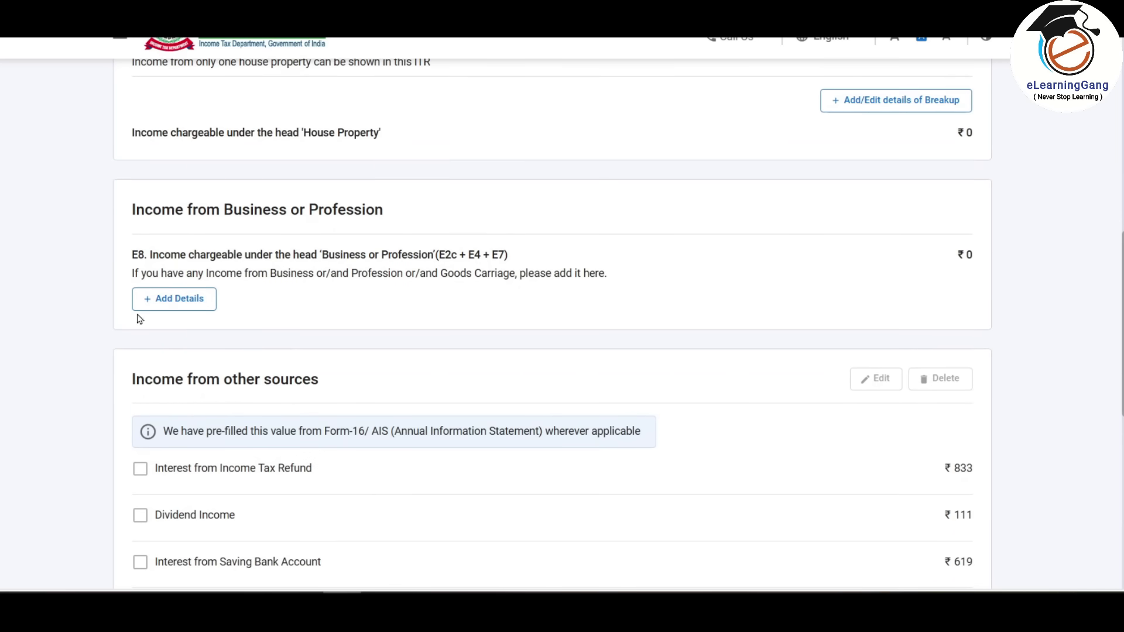
pyautogui.click(179, 298)
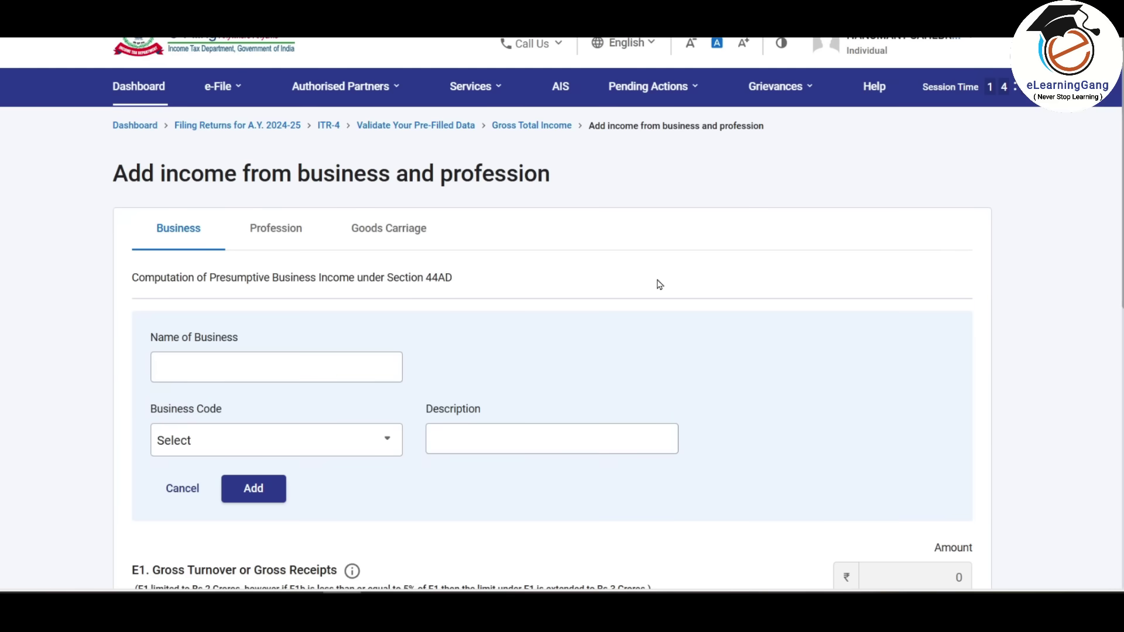
# - On the Business tab, choose code 09025 and add the business to the Section 44AD list
pyautogui.click(279, 229)
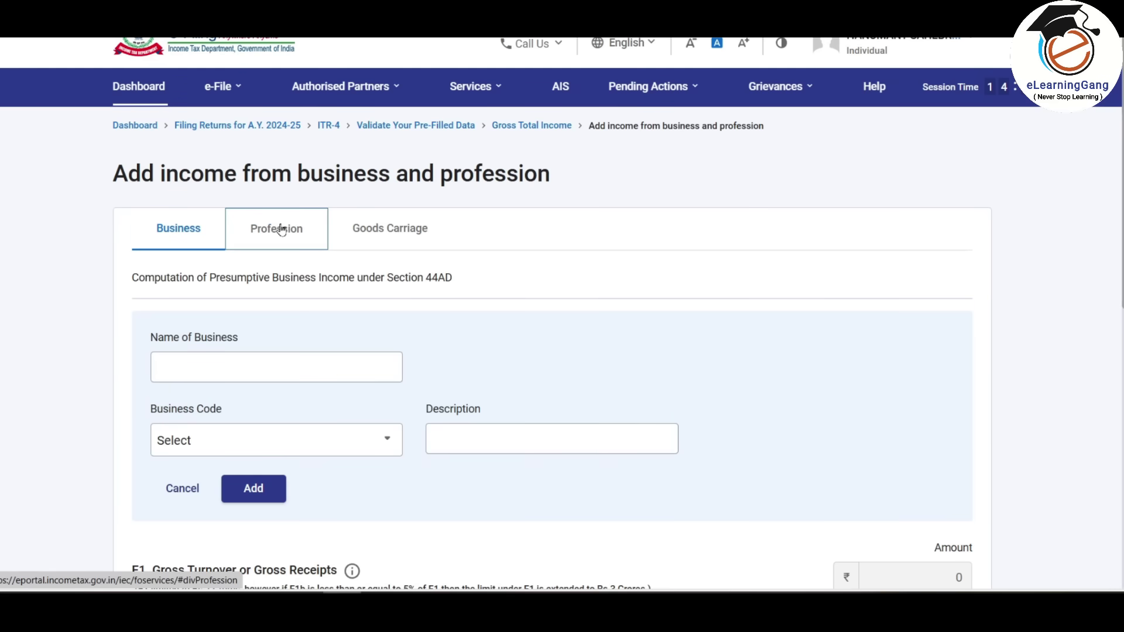
pyautogui.click(180, 231)
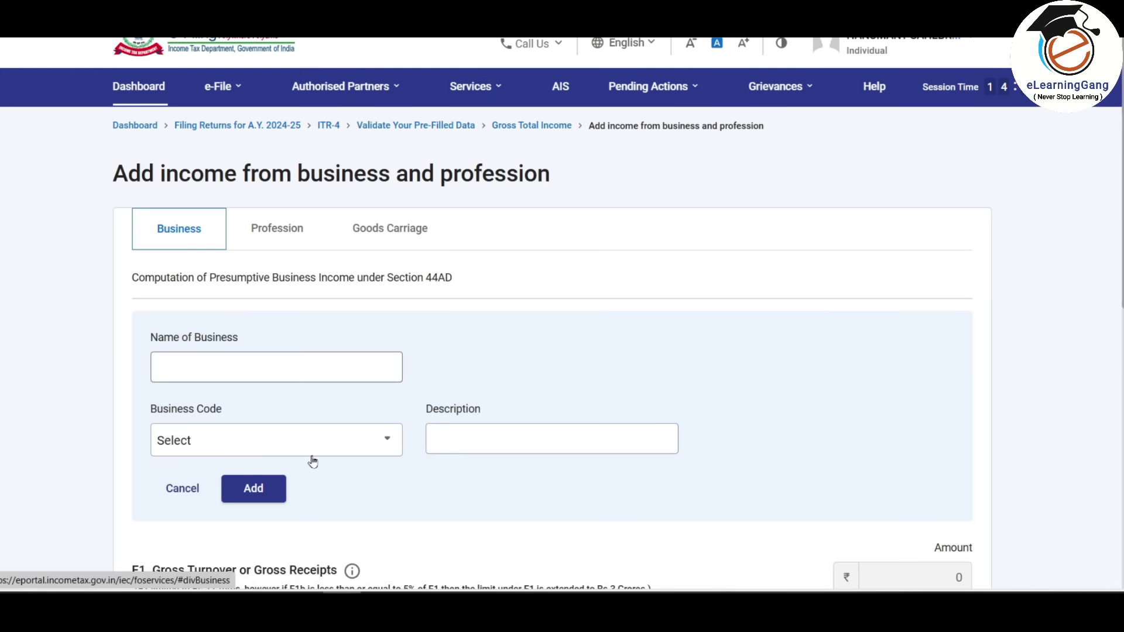
pyautogui.click(364, 445)
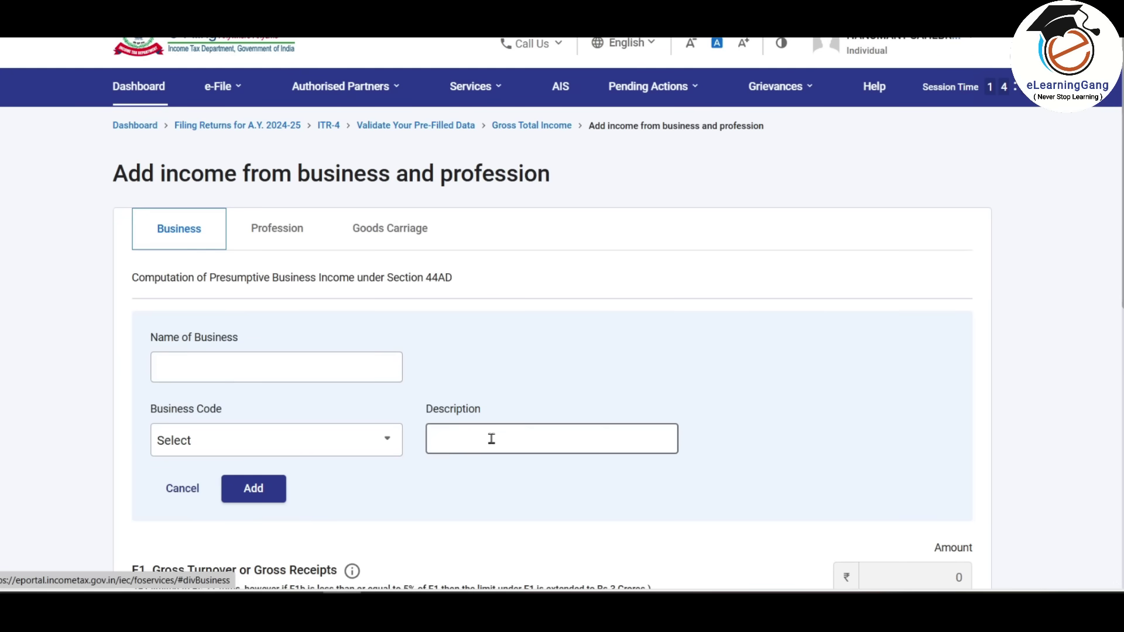
pyautogui.click(352, 440)
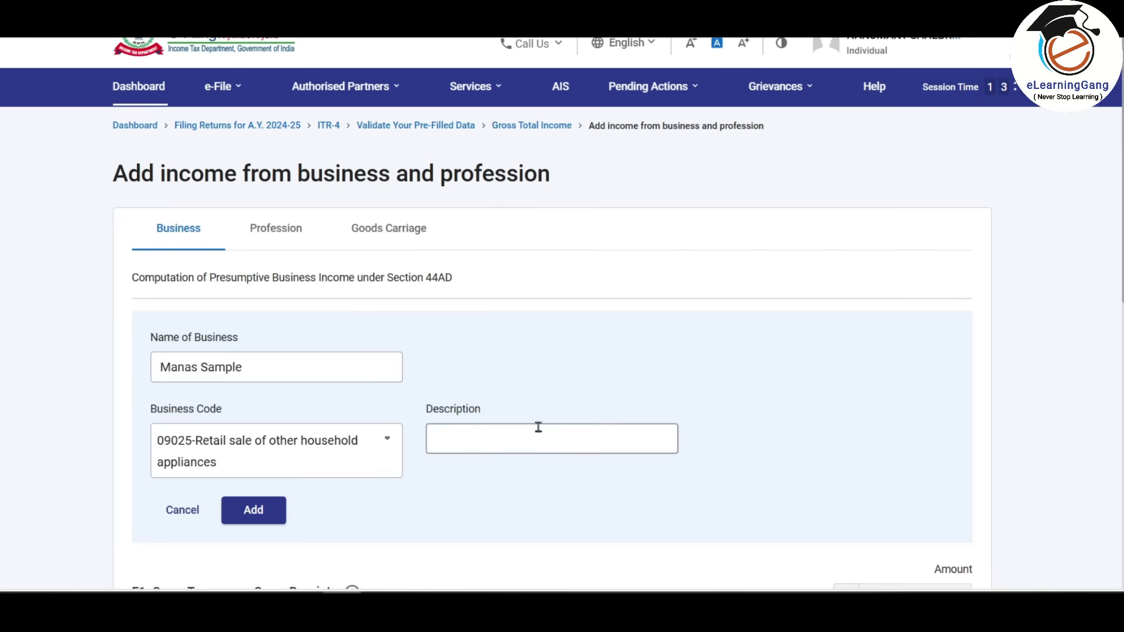
pyautogui.click(255, 511)
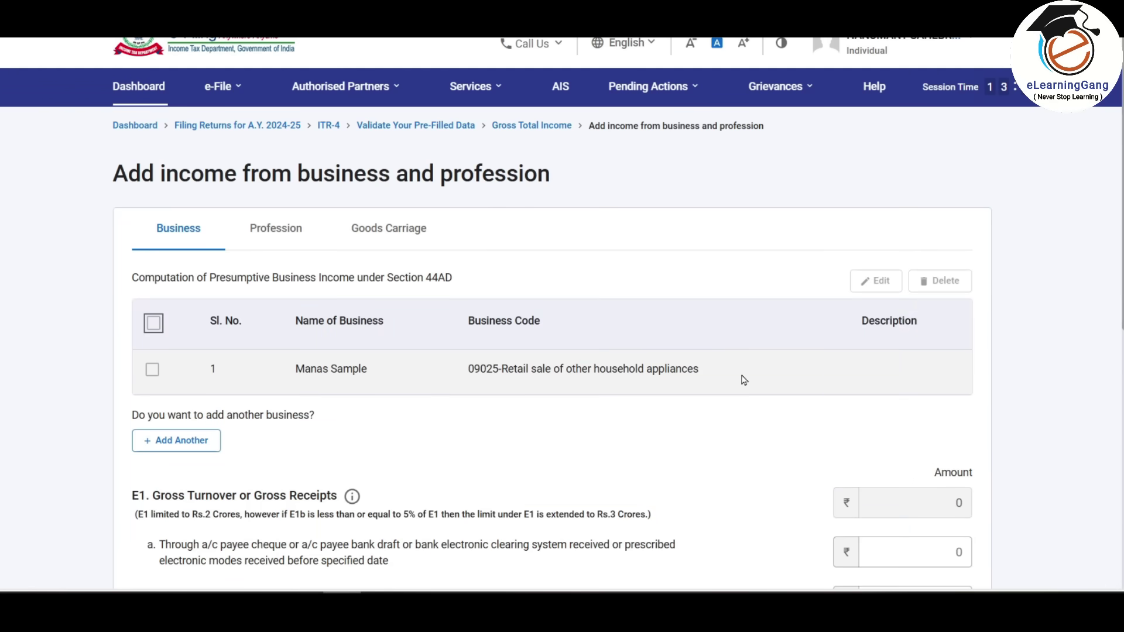
pyautogui.scroll(-6, 743, 381)
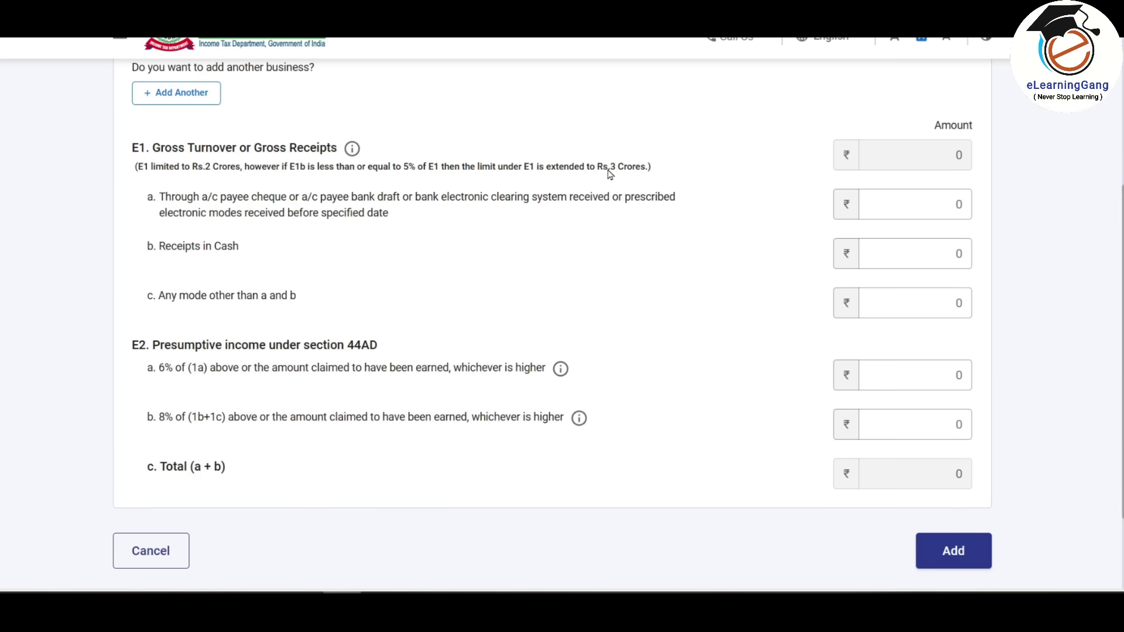
pyautogui.hotkey('alt', 'Tab')
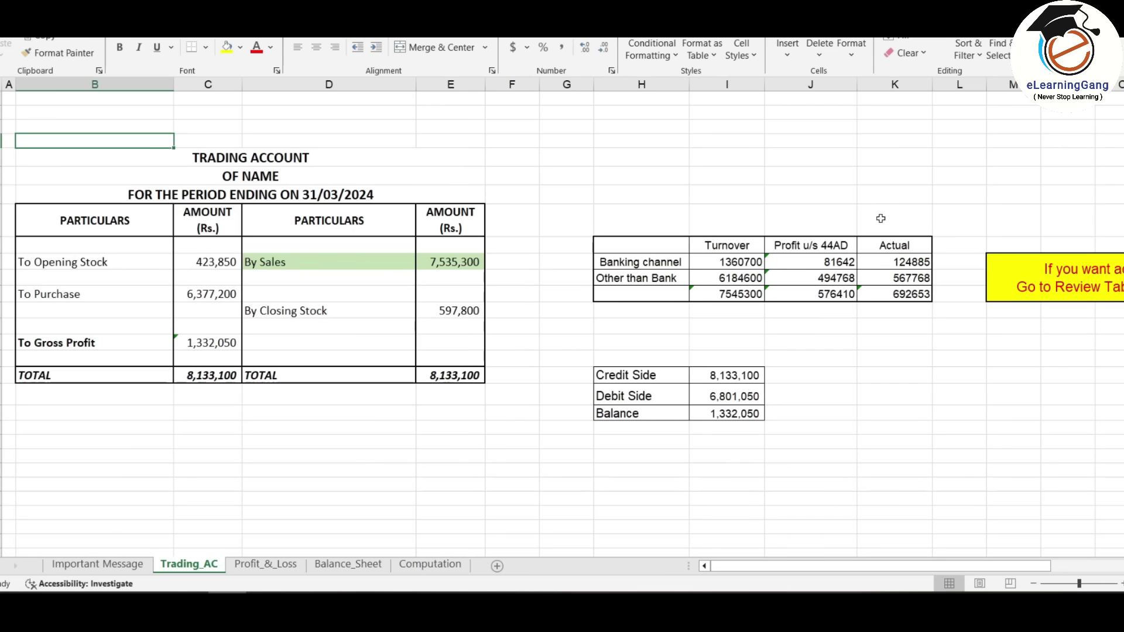
pyautogui.click(453, 262)
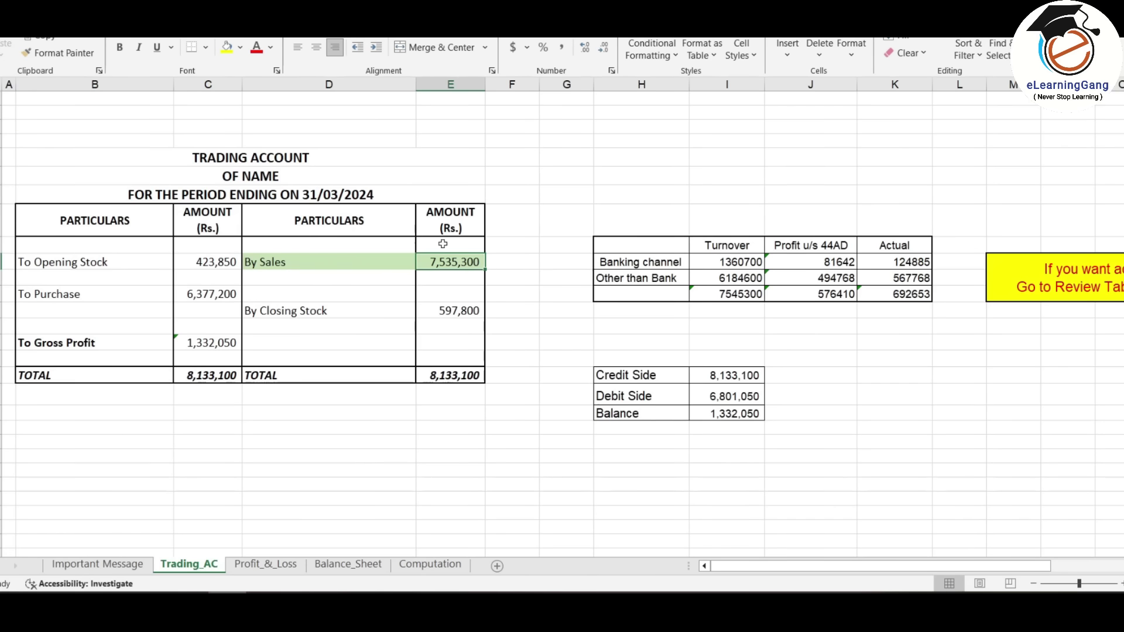
pyautogui.click(749, 266)
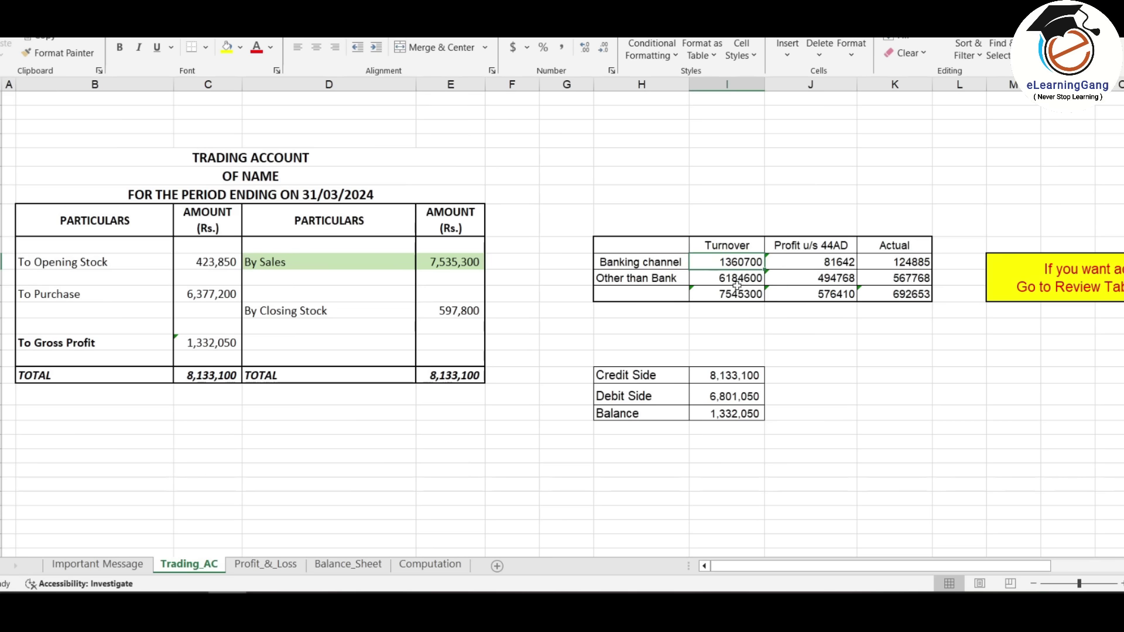
pyautogui.hotkey('alt', 'Tab')
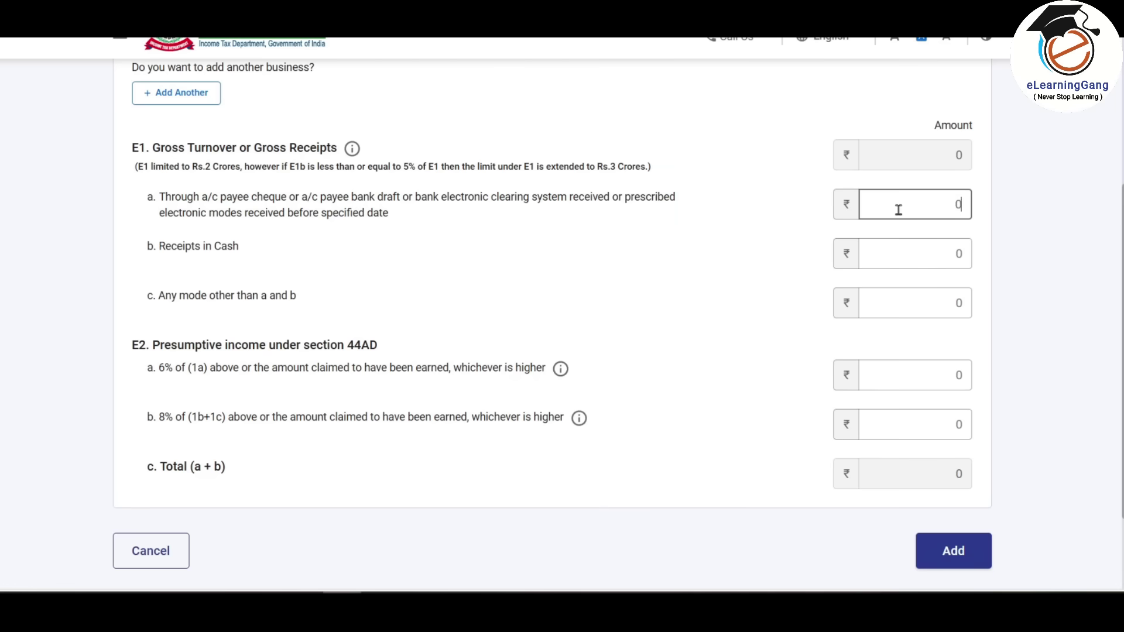
# - Enter E1 turnover of 1360700 via banking channels and 6184600 in cash receipts
pyautogui.write('1360700')
pyautogui.click(982, 205)
pyautogui.hotkey('alt', 'Tab')
pyautogui.hotkey('alt', 'Tab')
pyautogui.click(946, 252)
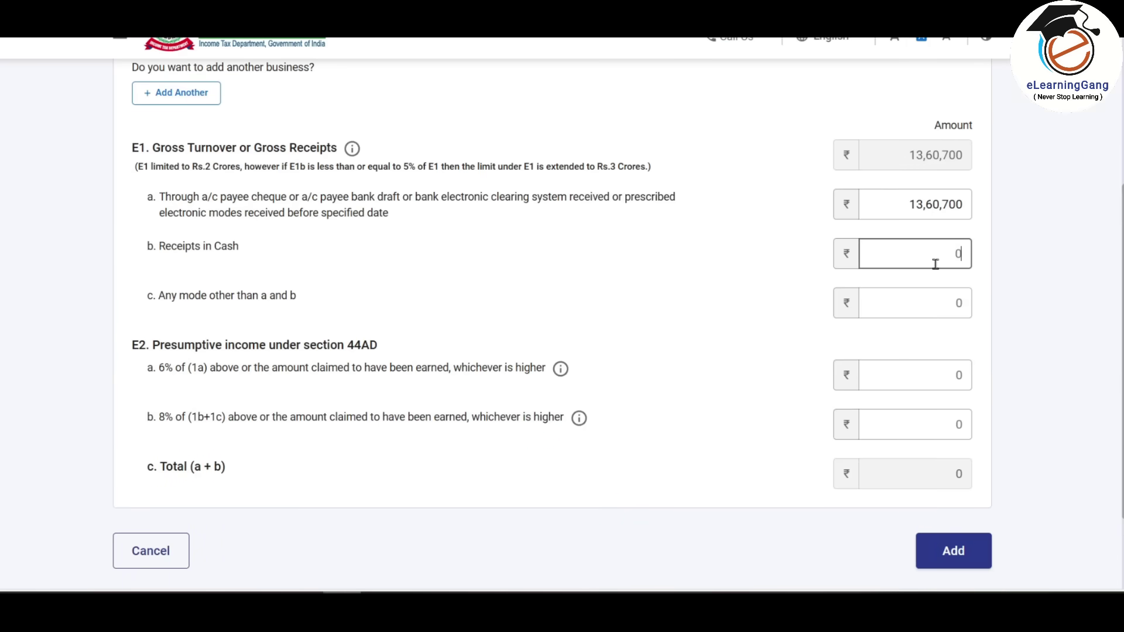
pyautogui.write('6184600')
pyautogui.click(949, 203)
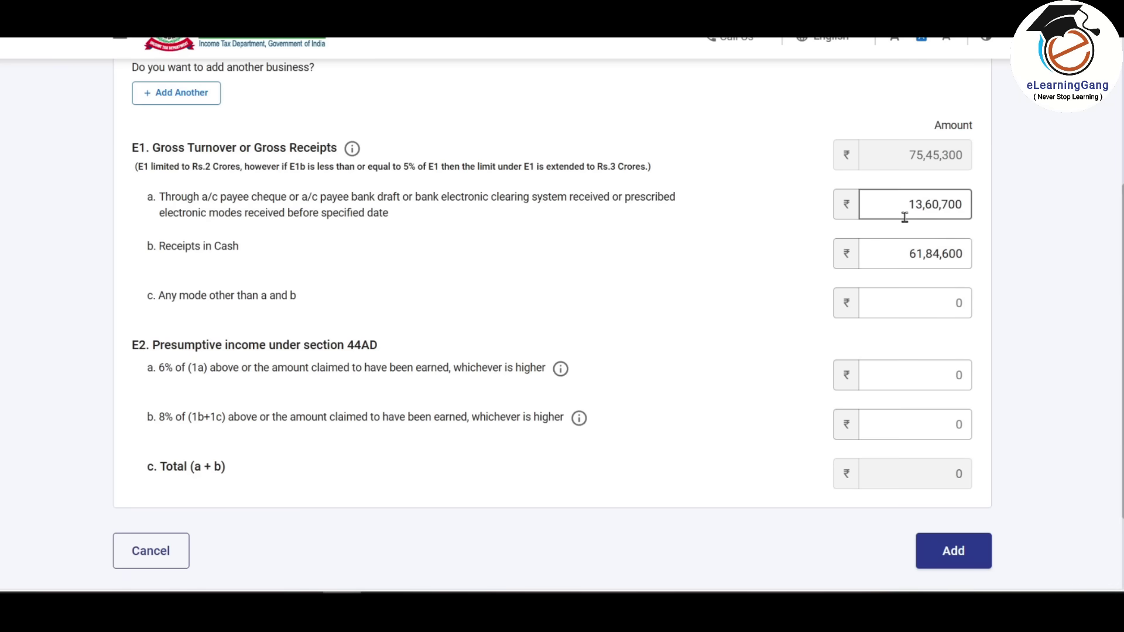
pyautogui.click(1034, 245)
# - Move to the E2 6% and 8% presumptive income fields, then switch to Excel for profit figures
pyautogui.scroll(-2, 1059, 244)
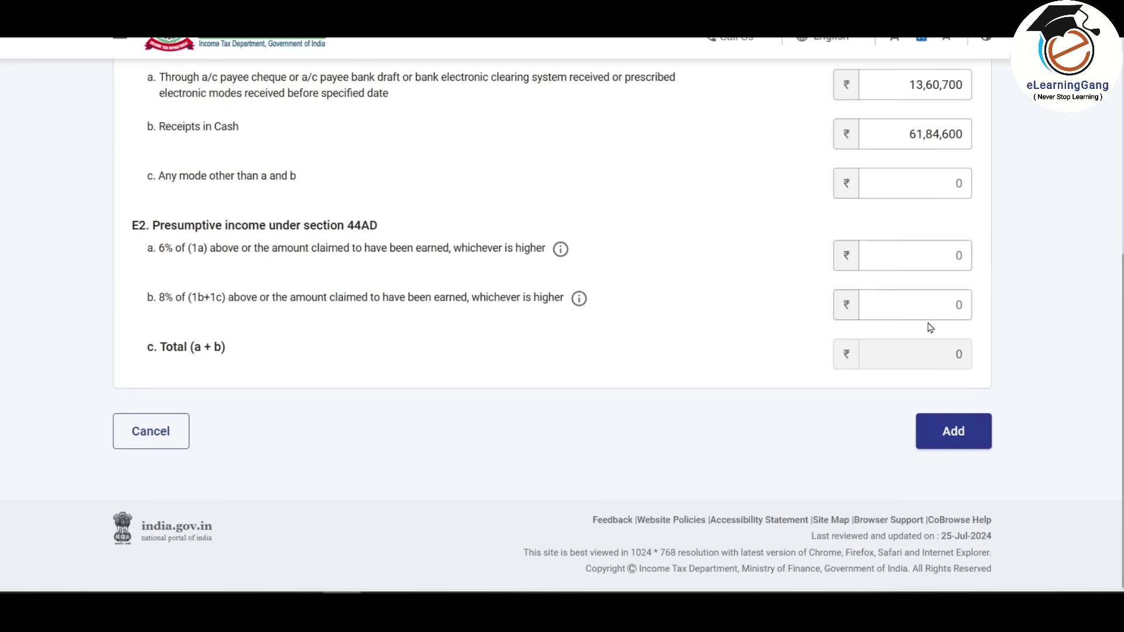
pyautogui.scroll(1, 934, 240)
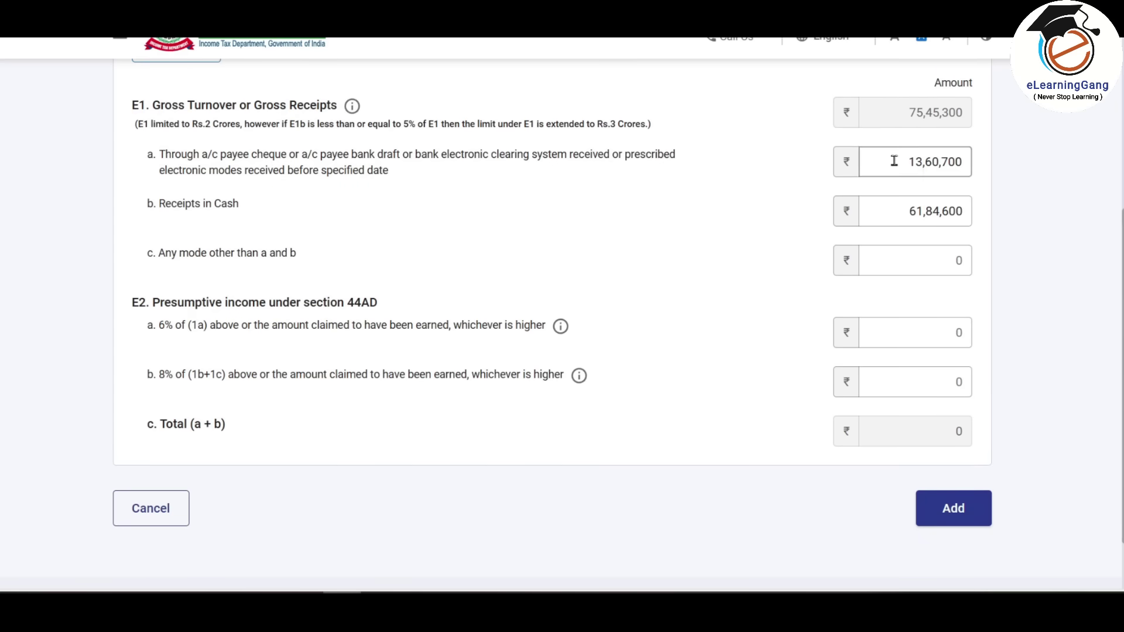
pyautogui.scroll(-1, 943, 169)
pyautogui.click(923, 256)
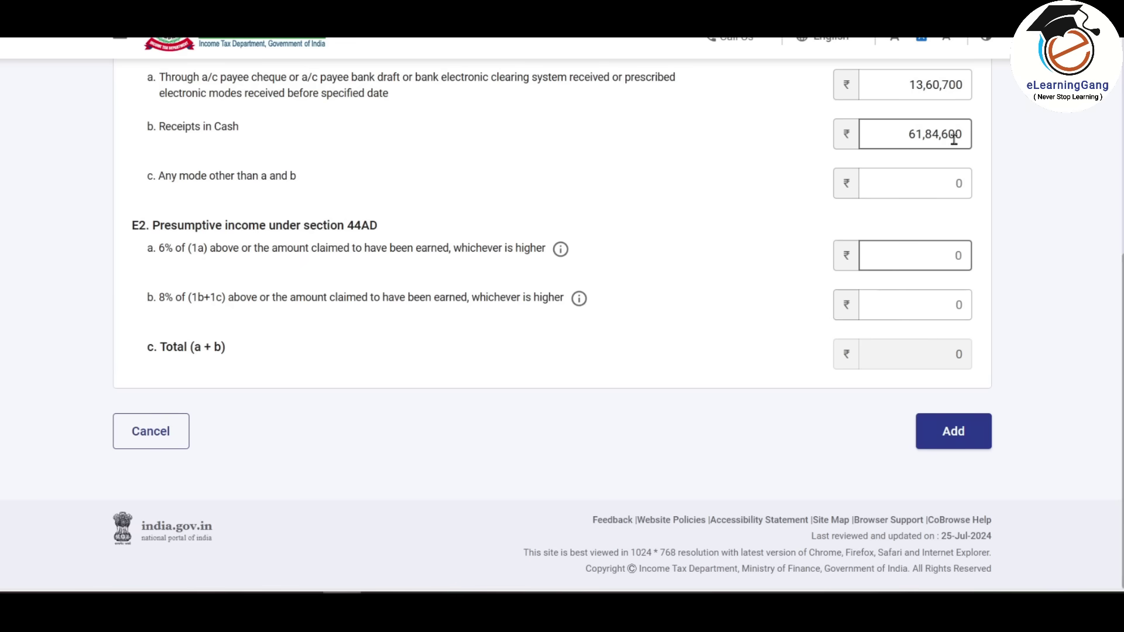
pyautogui.click(925, 305)
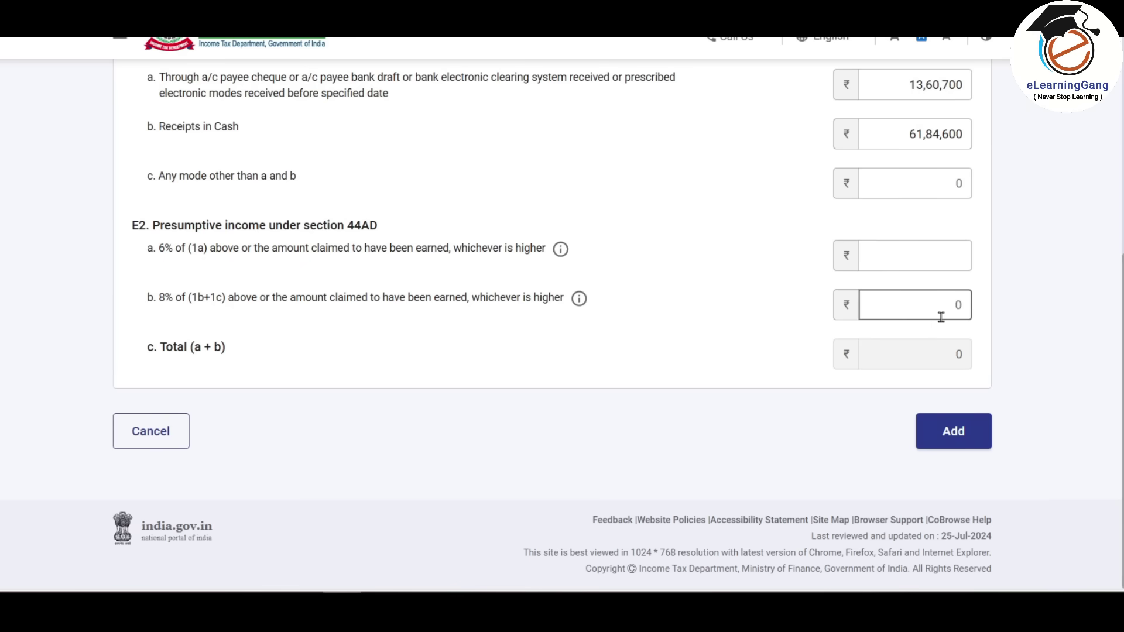
pyautogui.hotkey('alt', 'Tab')
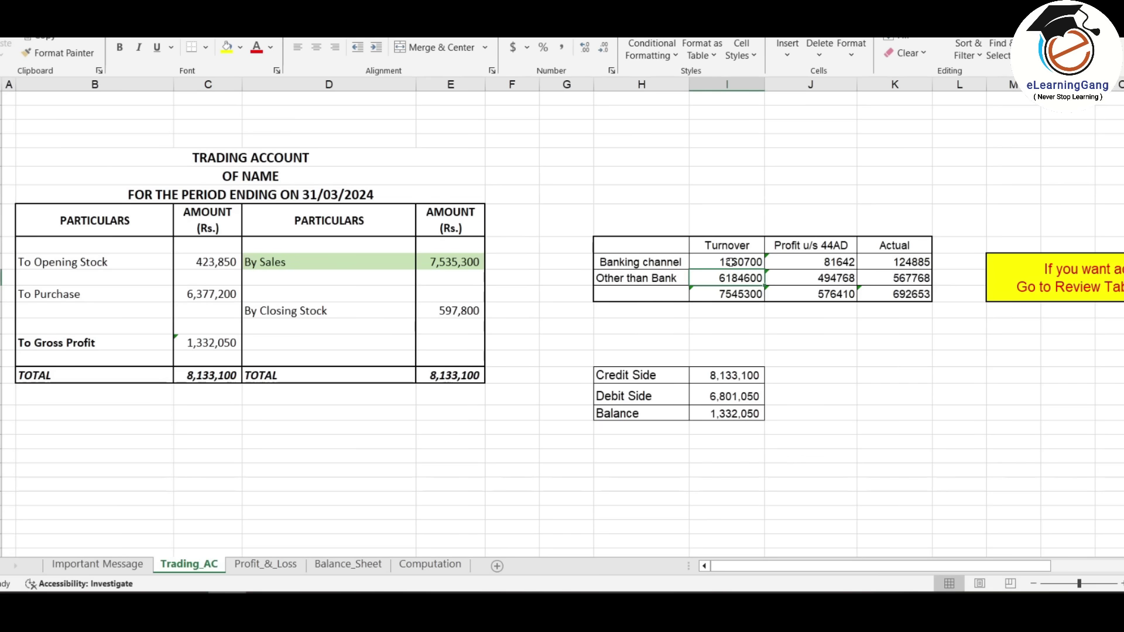
# - Check the 44AD banking and other-than-bank profit figures and total the Actual profit column
pyautogui.click(840, 262)
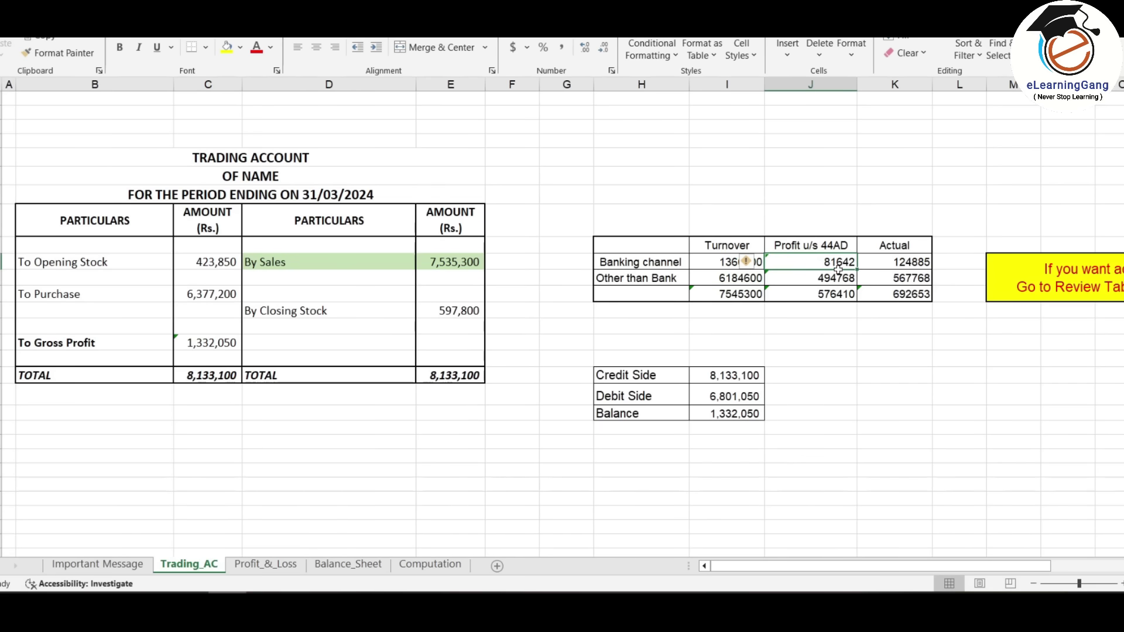
pyautogui.click(838, 279)
pyautogui.click(836, 263)
pyautogui.click(841, 279)
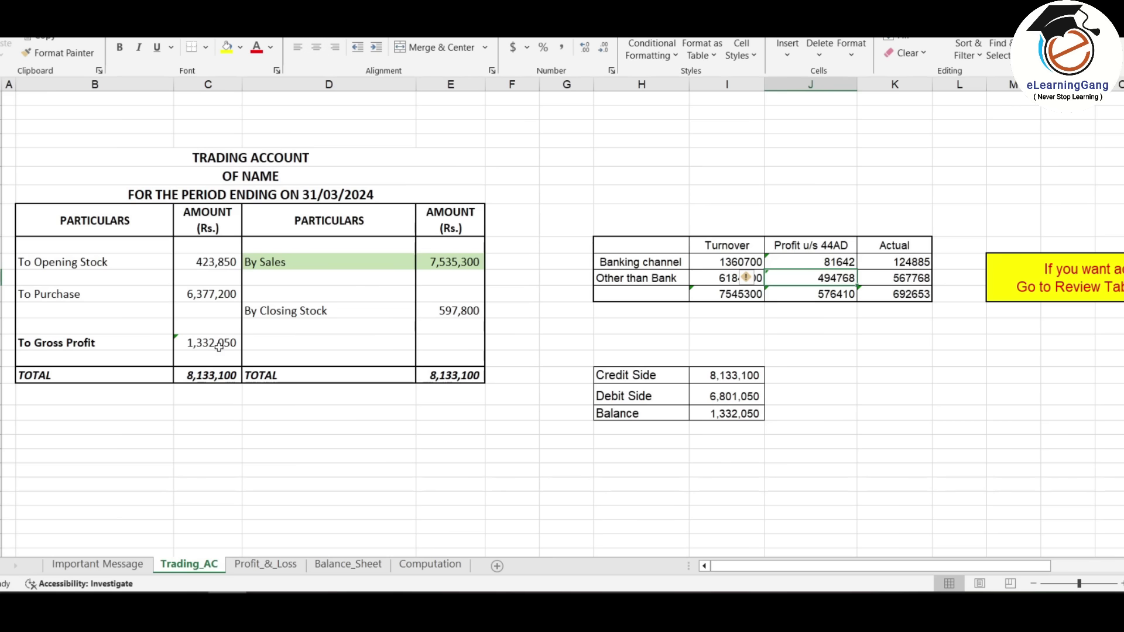
pyautogui.moveTo(895, 262); pyautogui.dragTo(912, 303)
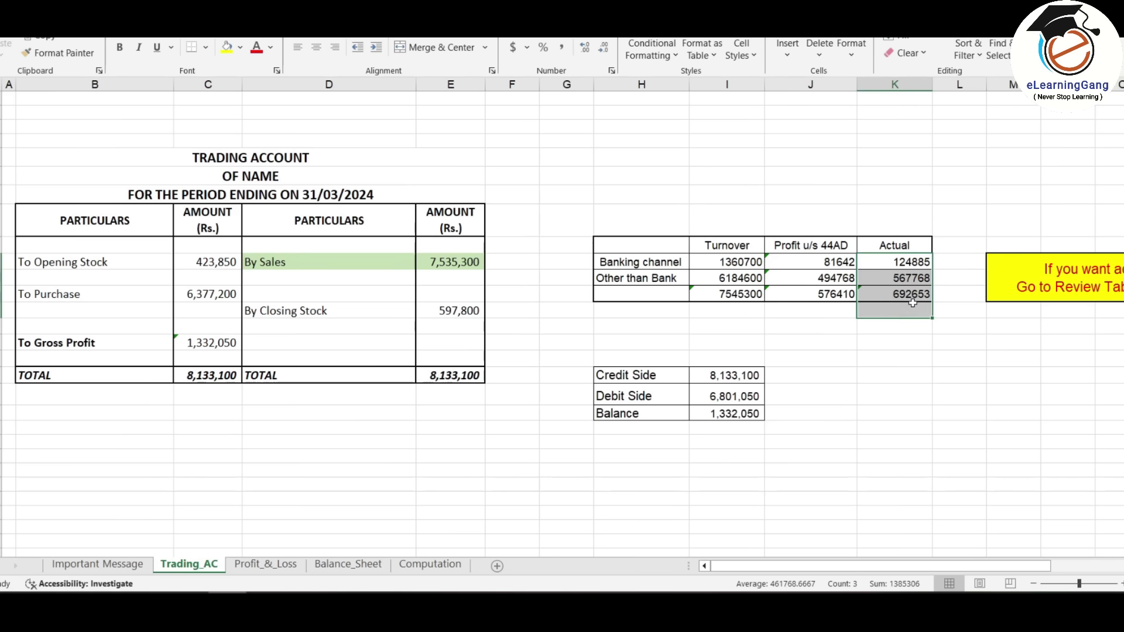
# - Verify net profit 692,653 on Profit_&_Loss and banking-channel actual profit 124885 on Trading_AC
pyautogui.hotkey('alt', 'Tab')
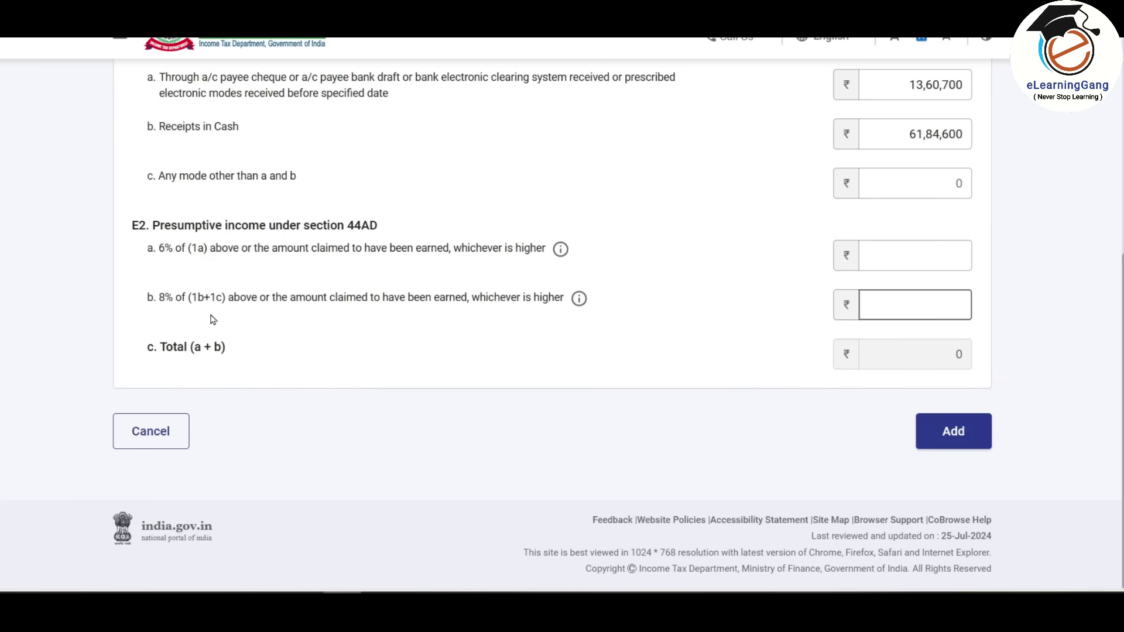
pyautogui.scroll(1, 213, 319)
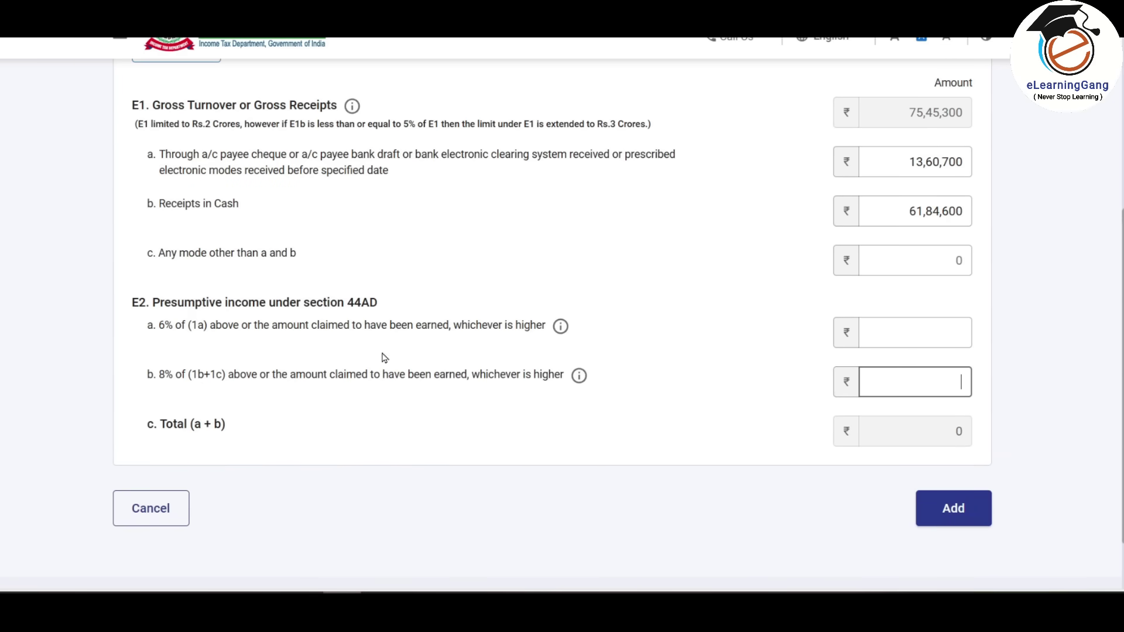
pyautogui.hotkey('alt', 'Tab')
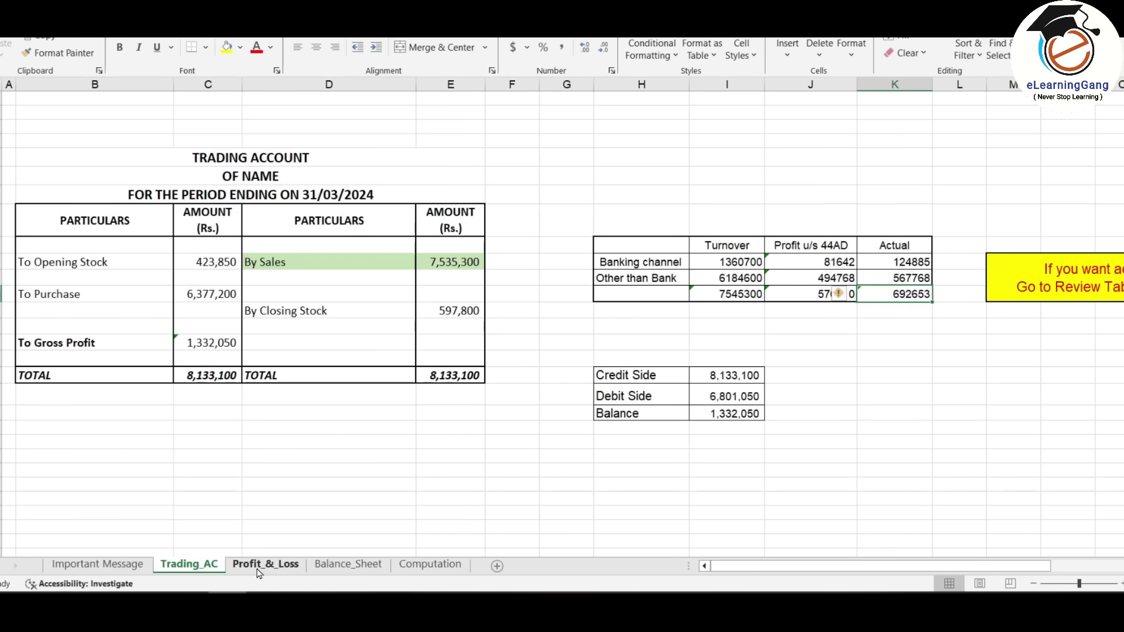
pyautogui.click(263, 565)
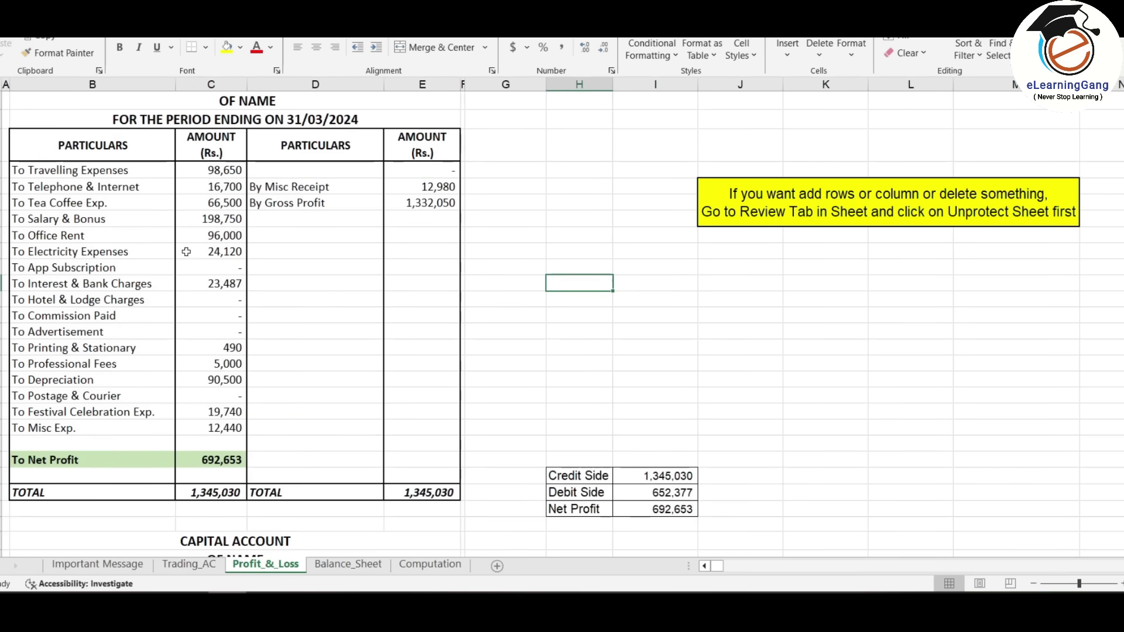
pyautogui.click(223, 464)
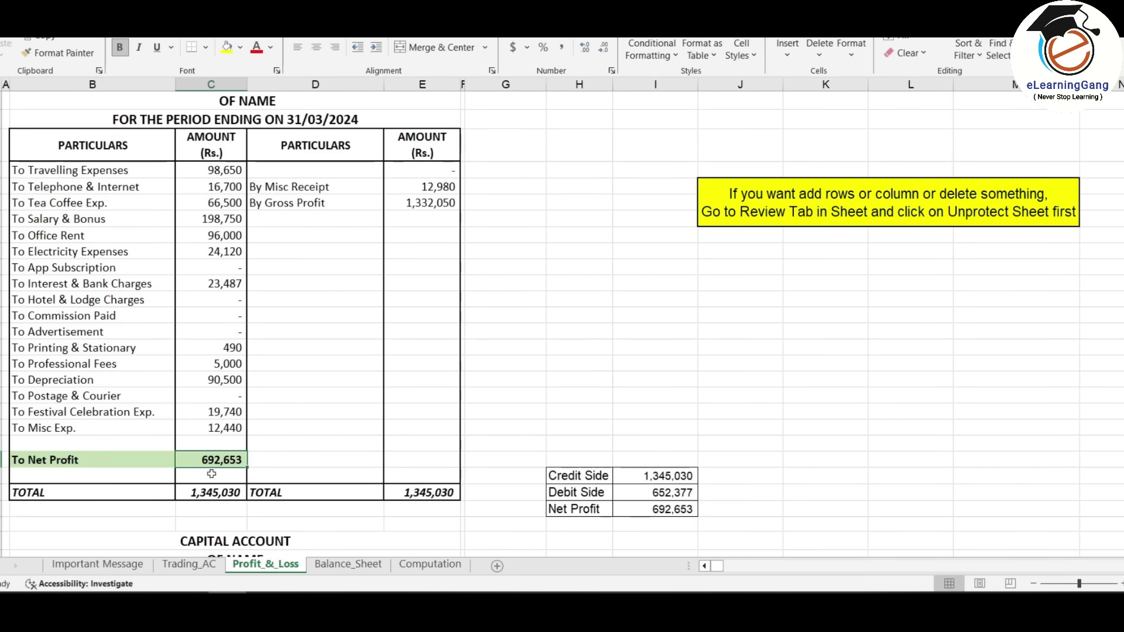
pyautogui.click(189, 564)
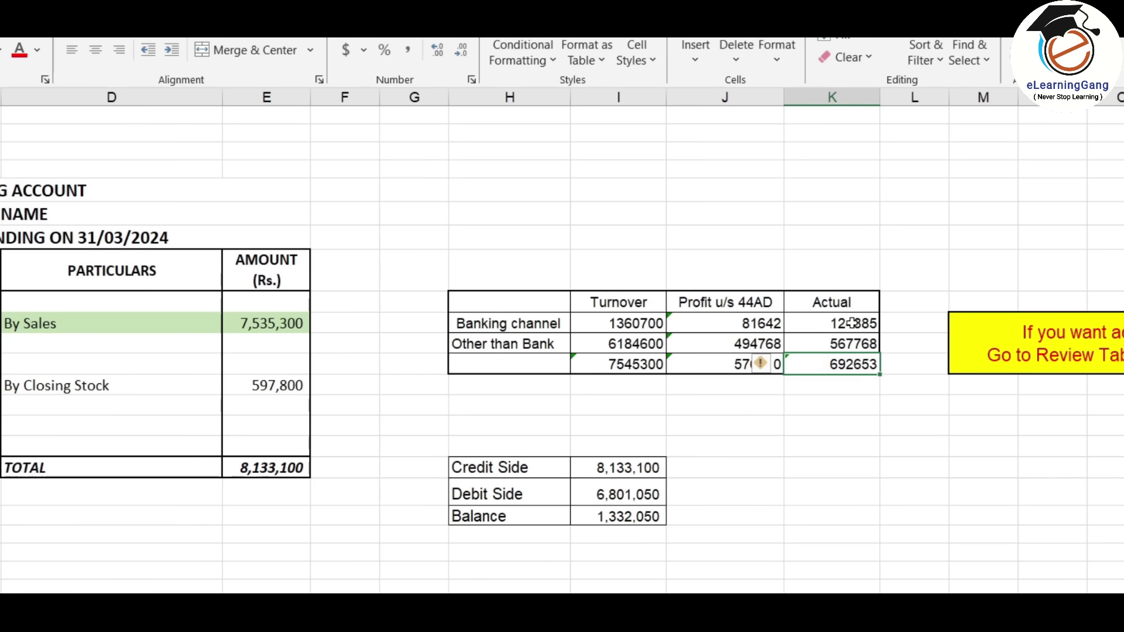
pyautogui.click(908, 261)
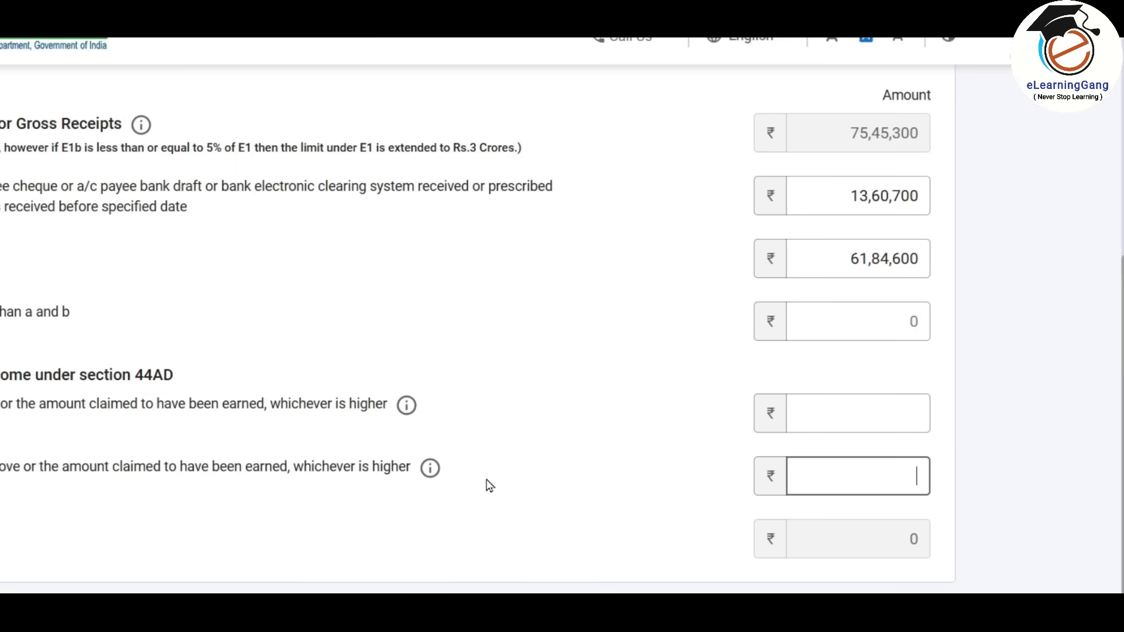
# - Enter 1,24,885 as 6% and 5,67,768 as 8% presumptive income, totalling 6,92,653
pyautogui.click(916, 328)
pyautogui.write('1,24,885')
pyautogui.press('Tab')
pyautogui.write('5')
pyautogui.hotkey('alt', 'Tab')
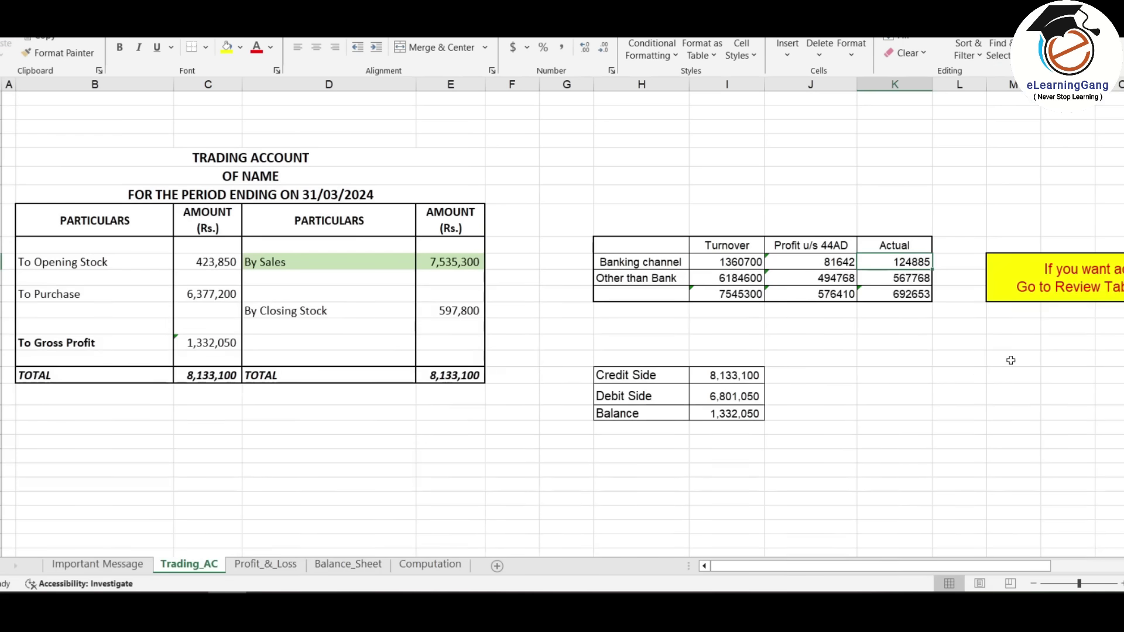
pyautogui.hotkey('alt', 'Tab')
pyautogui.write('6')
pyautogui.hotkey('alt', 'Tab')
pyautogui.hotkey('alt', 'Tab')
pyautogui.write('7768')
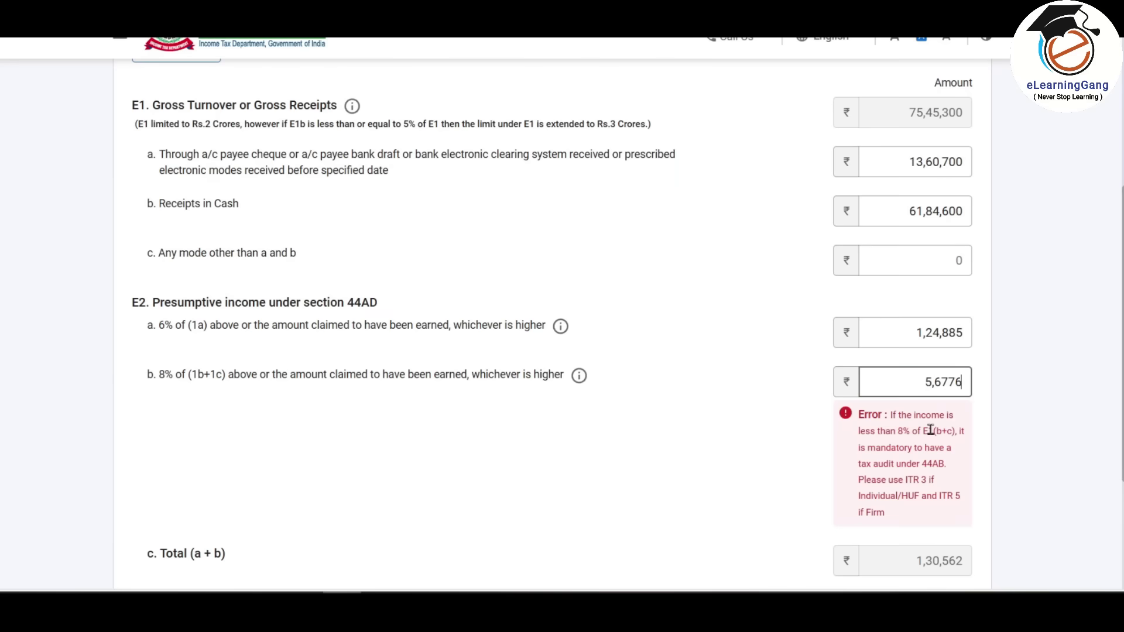
pyautogui.click(643, 489)
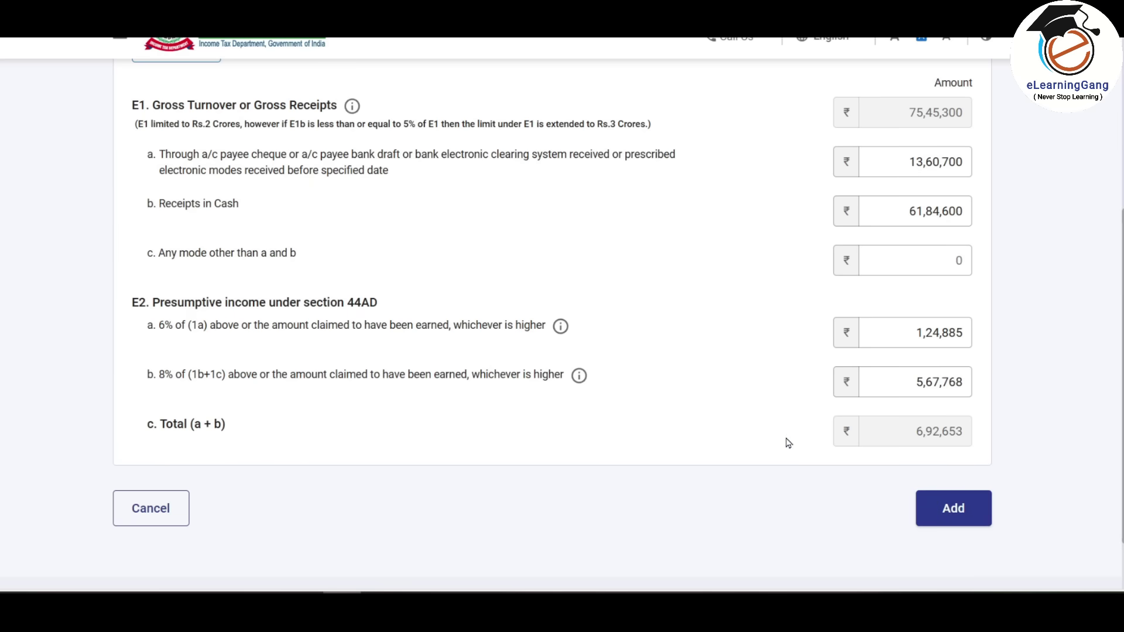
pyautogui.scroll(5, 746, 443)
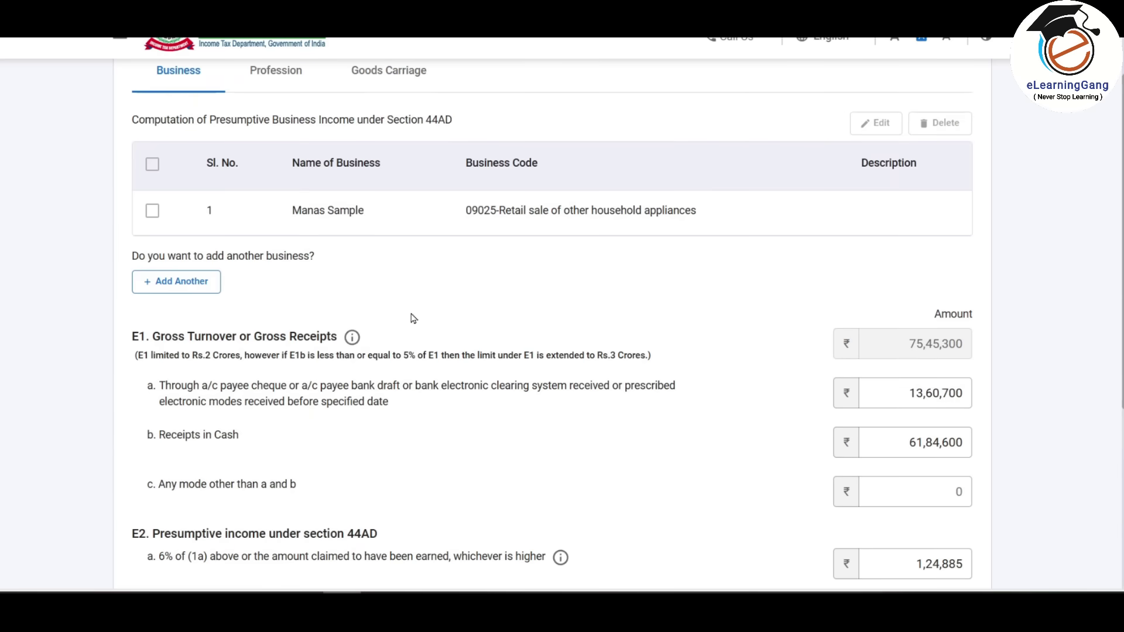
pyautogui.scroll(2, 270, 234)
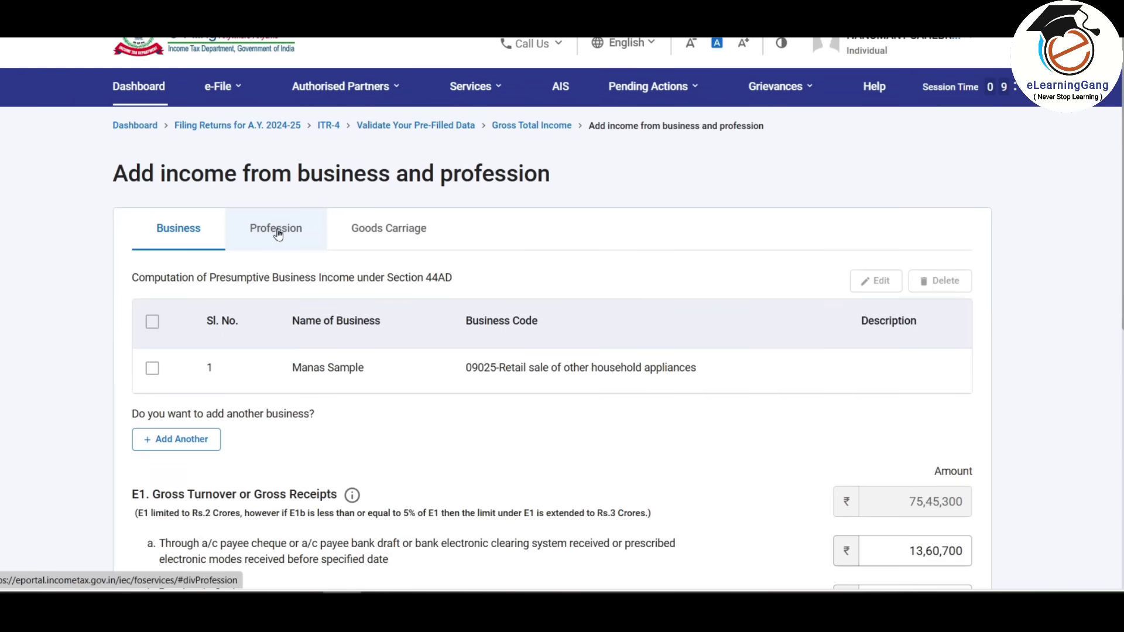
# - Add the S R Consultancy profession, code 16002, described as 'Income tax and Accounting'
pyautogui.click(278, 232)
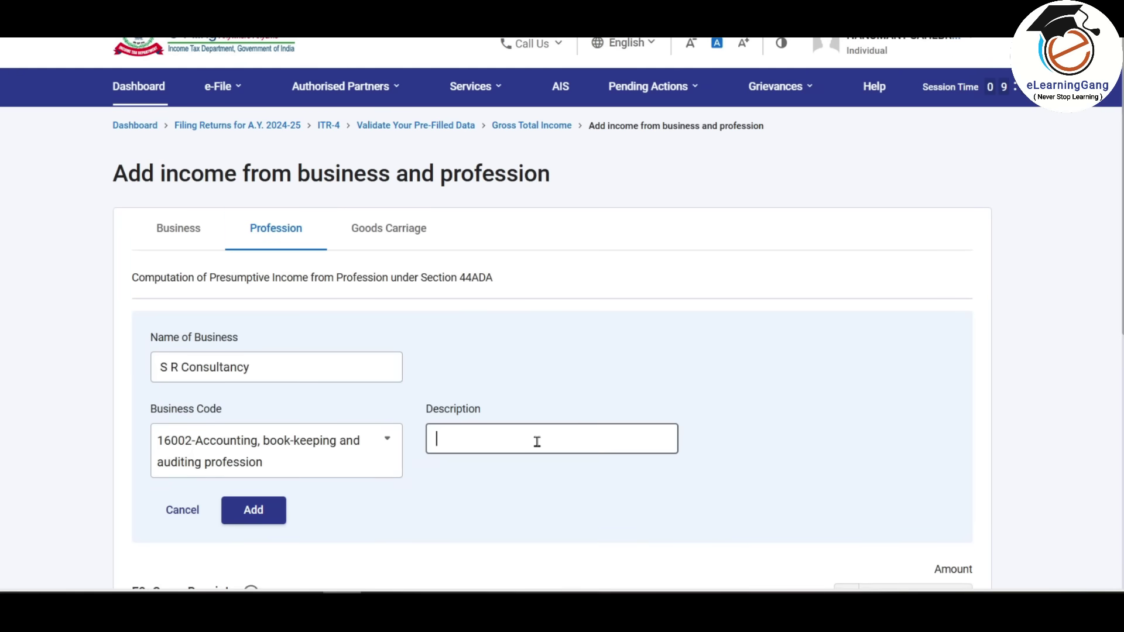
pyautogui.write('Income tax and Accounting')
pyautogui.click(261, 515)
pyautogui.scroll(-5, 704, 375)
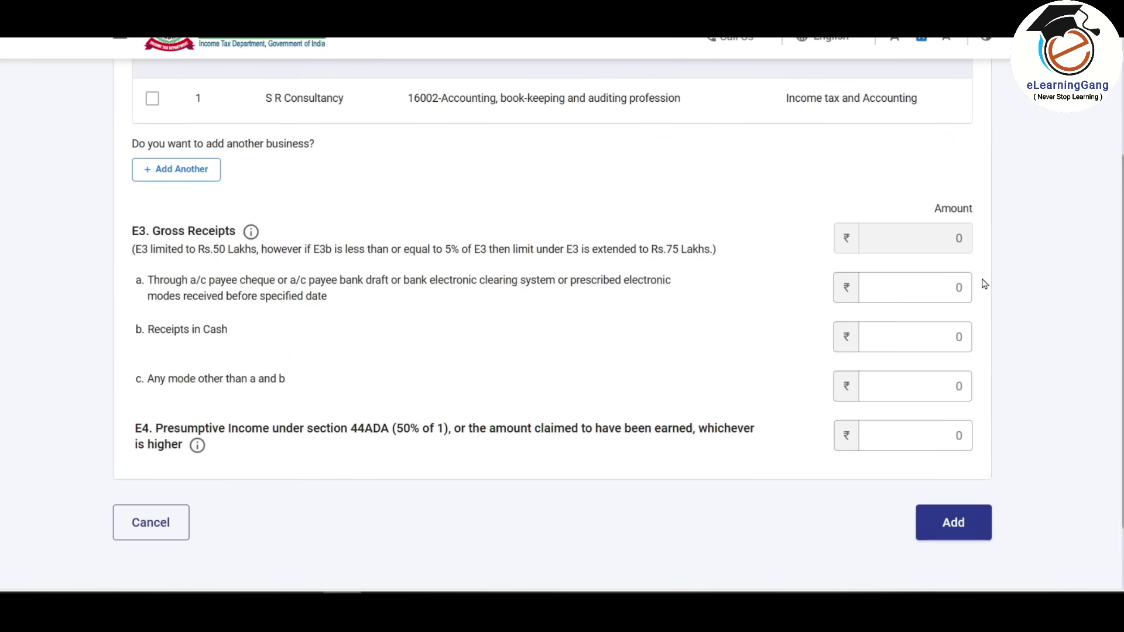
# - Enter gross receipts of 8,50,000 by bank mode and 2,50,000 in cash
pyautogui.click(937, 290)
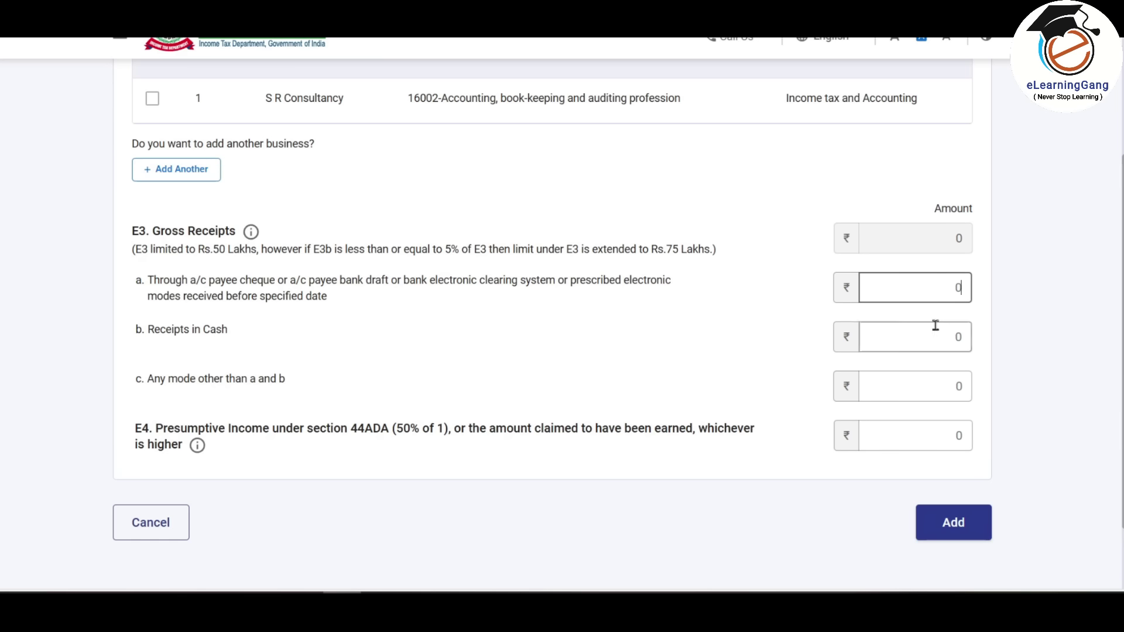
pyautogui.click(906, 338)
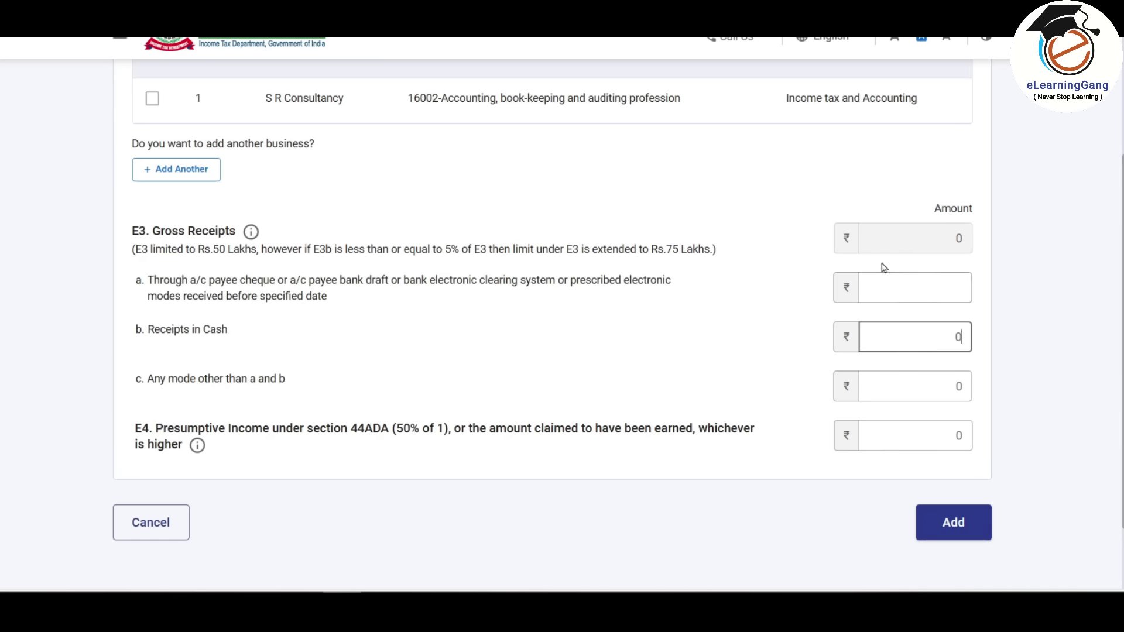
pyautogui.click(900, 389)
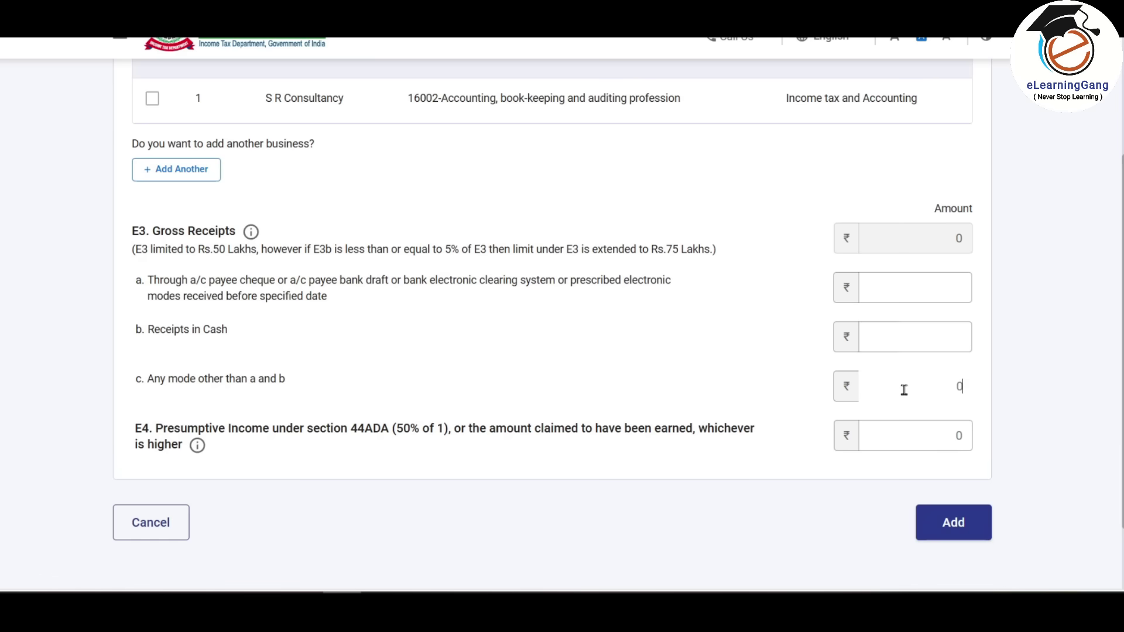
pyautogui.click(940, 292)
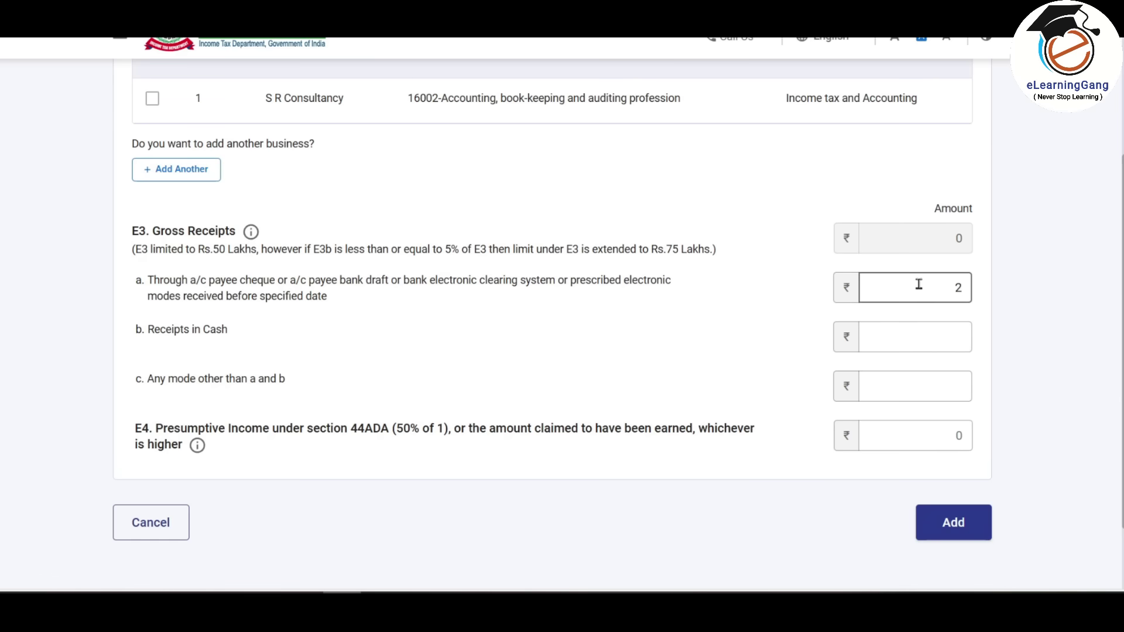
pyautogui.write('850000')
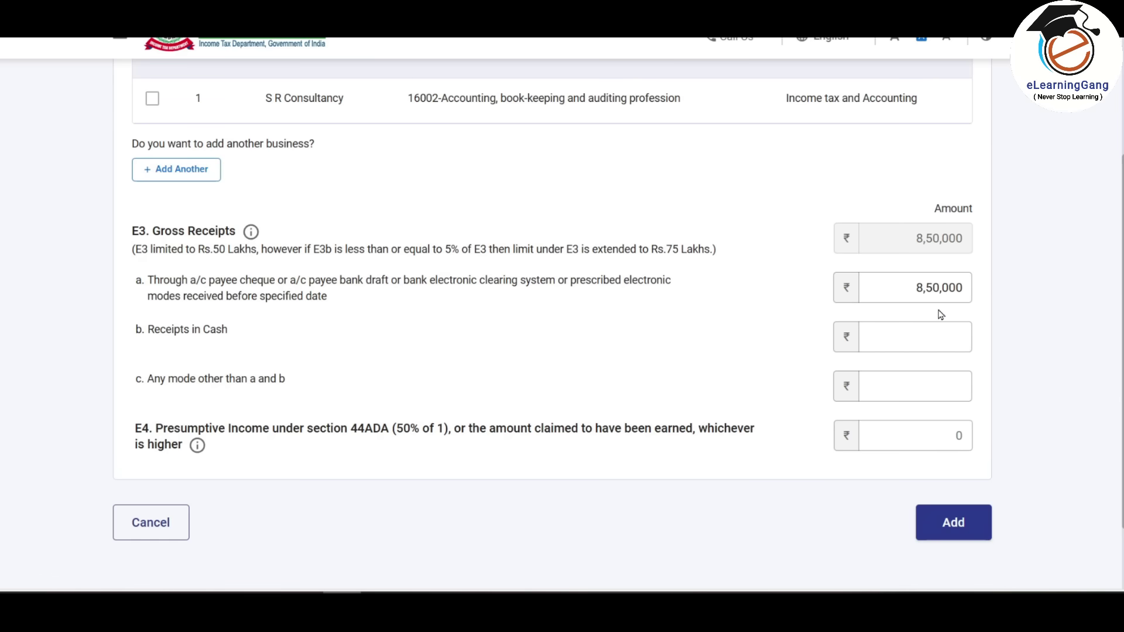
pyautogui.click(927, 341)
pyautogui.click(963, 286)
pyautogui.click(927, 339)
pyautogui.write('250000')
pyautogui.click(963, 288)
pyautogui.click(907, 328)
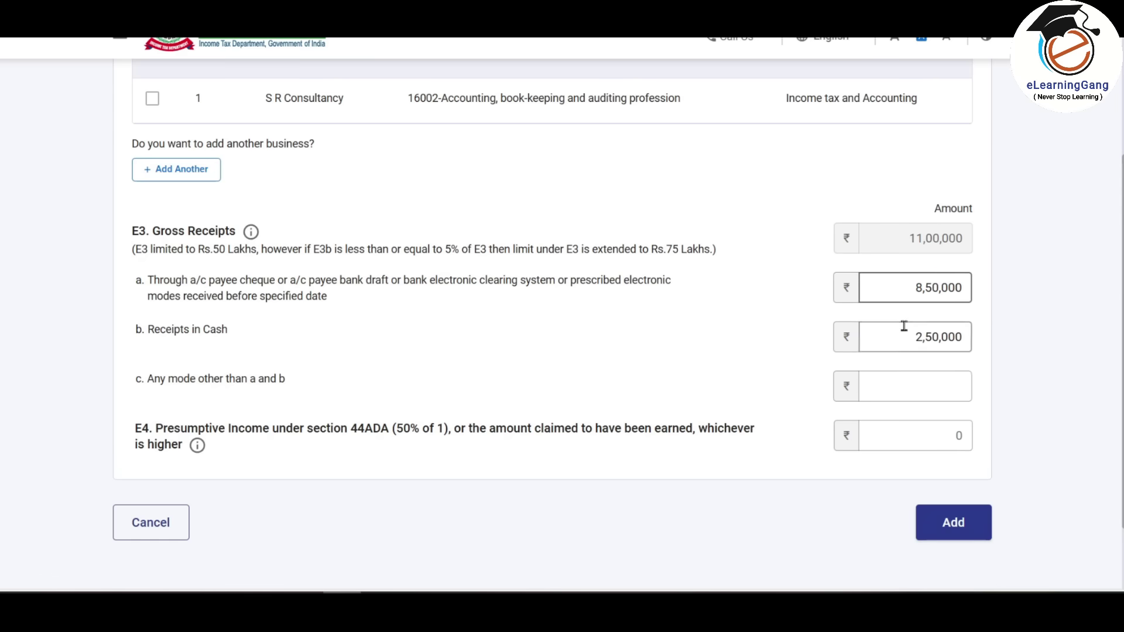
pyautogui.click(941, 285)
pyautogui.click(954, 335)
pyautogui.click(902, 239)
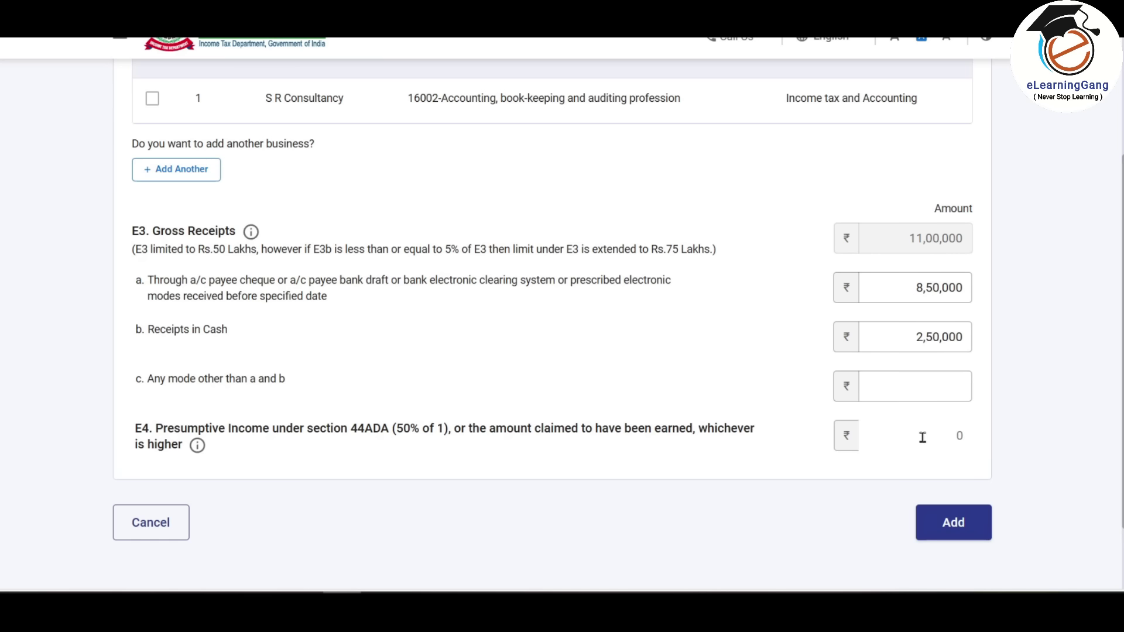
# - Enter 5,60,000 as the Section 44ADA presumptive income and save the business income
pyautogui.write('560000')
pyautogui.click(954, 477)
pyautogui.click(910, 435)
pyautogui.scroll(3, 762, 378)
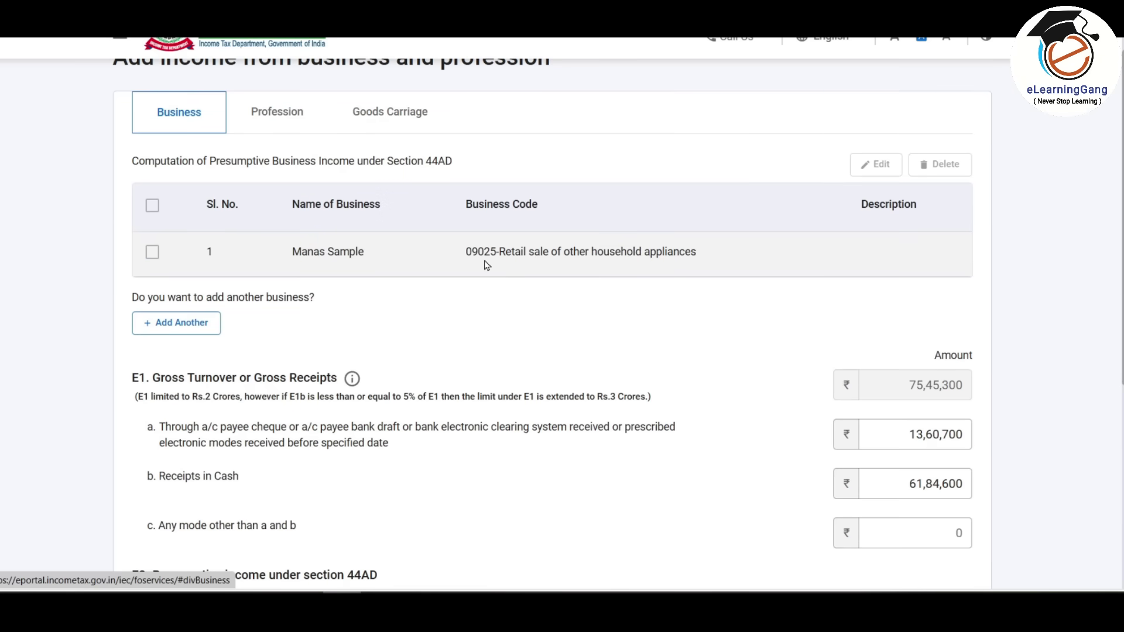
pyautogui.scroll(-1, 486, 266)
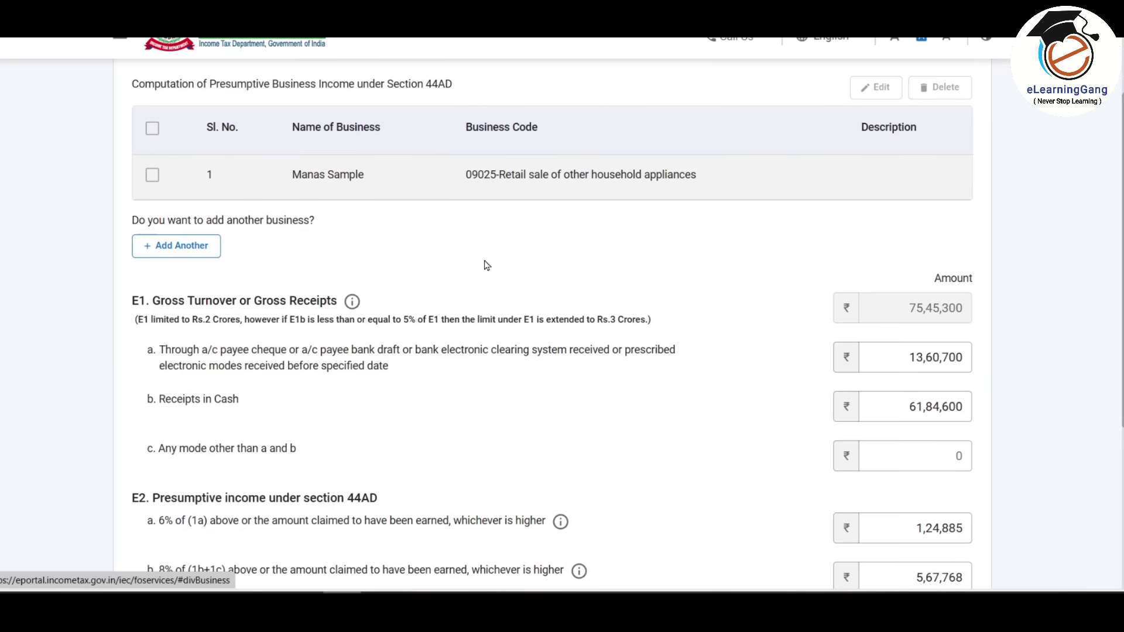
pyautogui.scroll(-3, 485, 265)
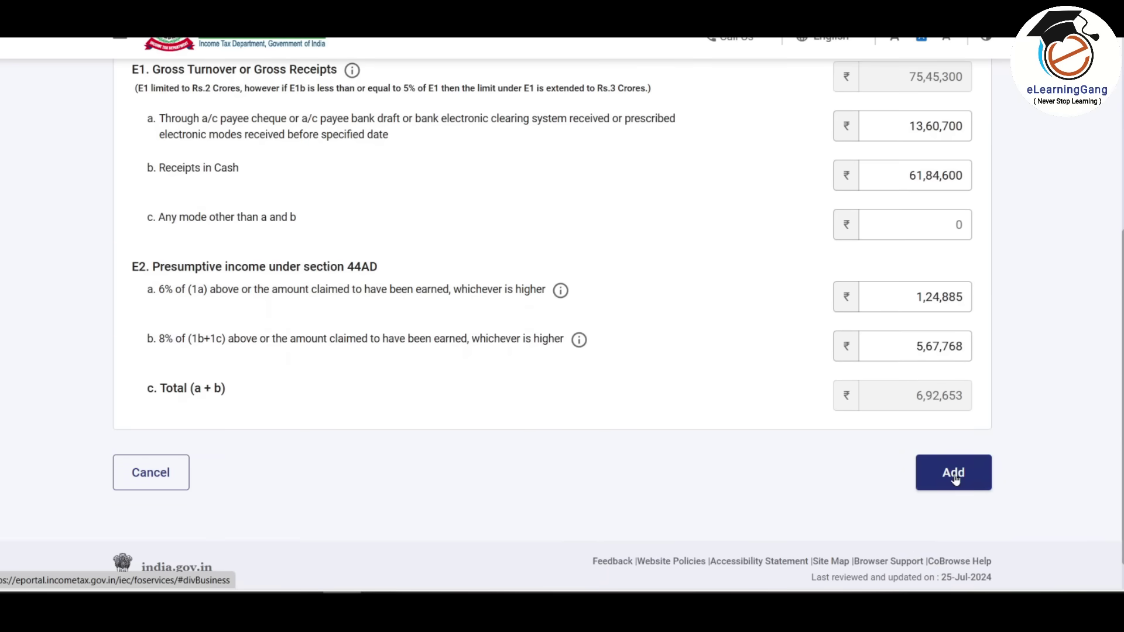
pyautogui.click(956, 480)
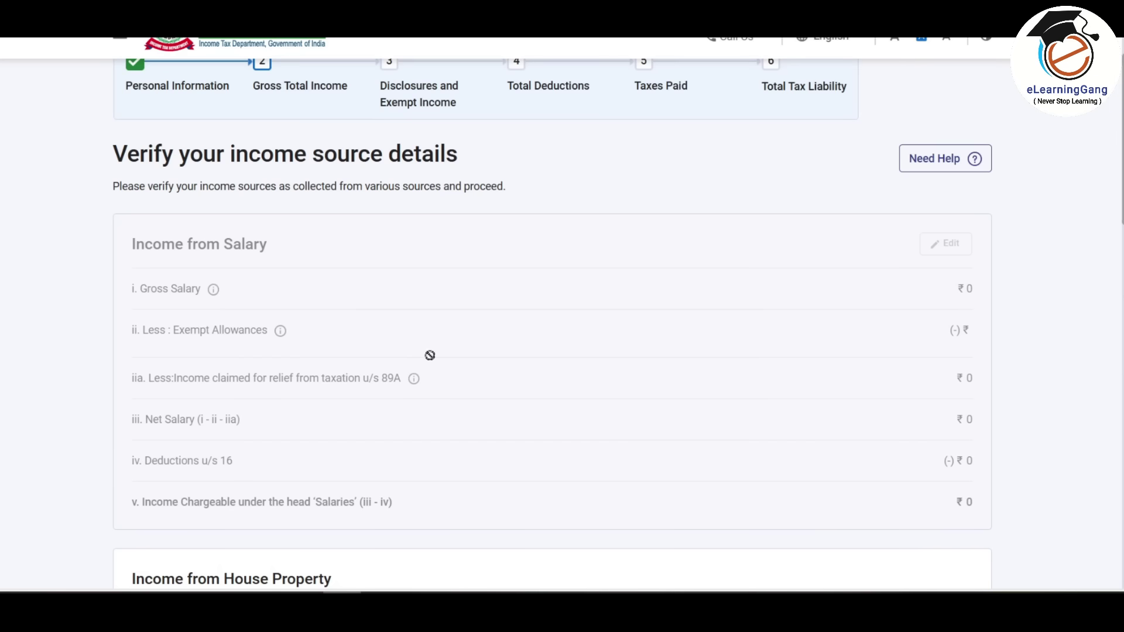
# - Edit Dividend Income under other sources and save its quarterly breakup as 0, 11, 50, 50, 0
pyautogui.scroll(-3, 512, 300)
pyautogui.scroll(-3, 516, 298)
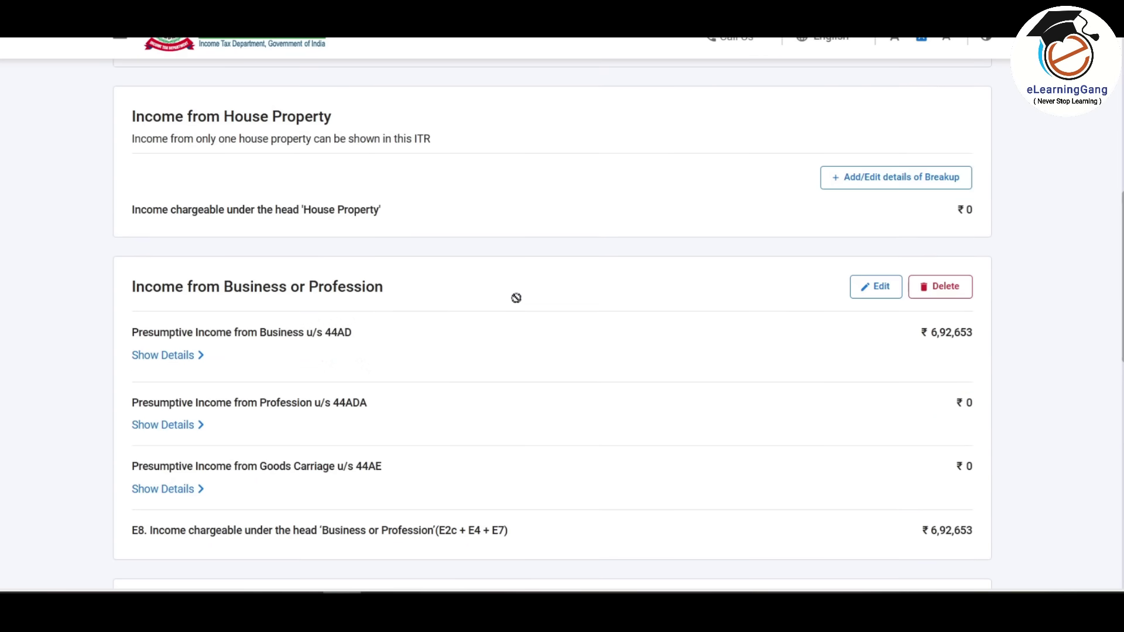
pyautogui.scroll(-1, 465, 346)
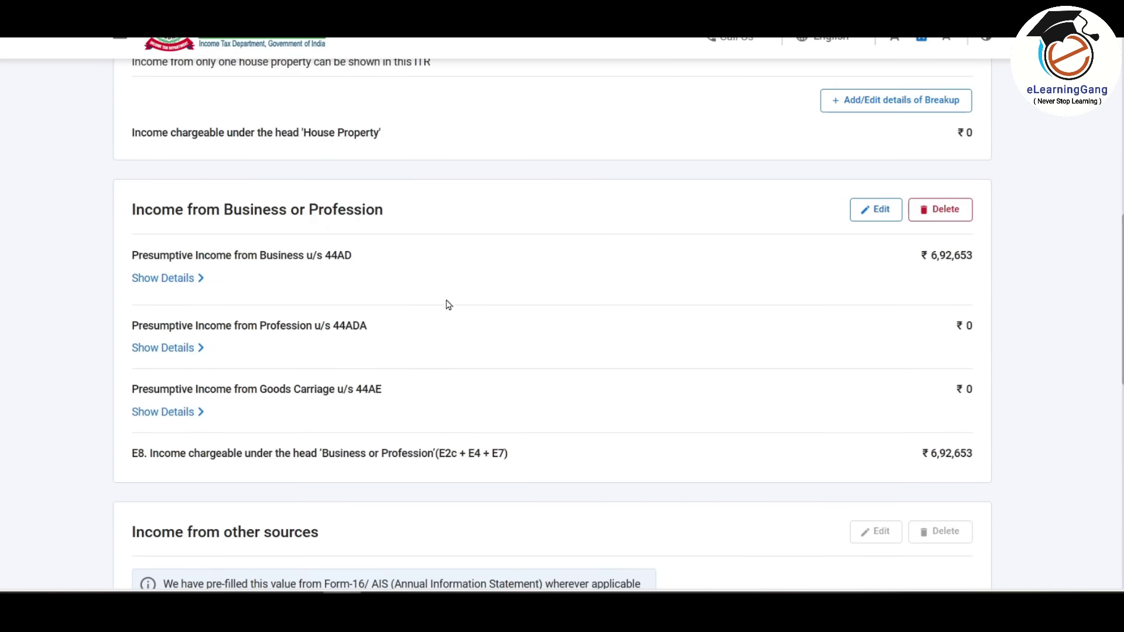
pyautogui.scroll(-3, 953, 337)
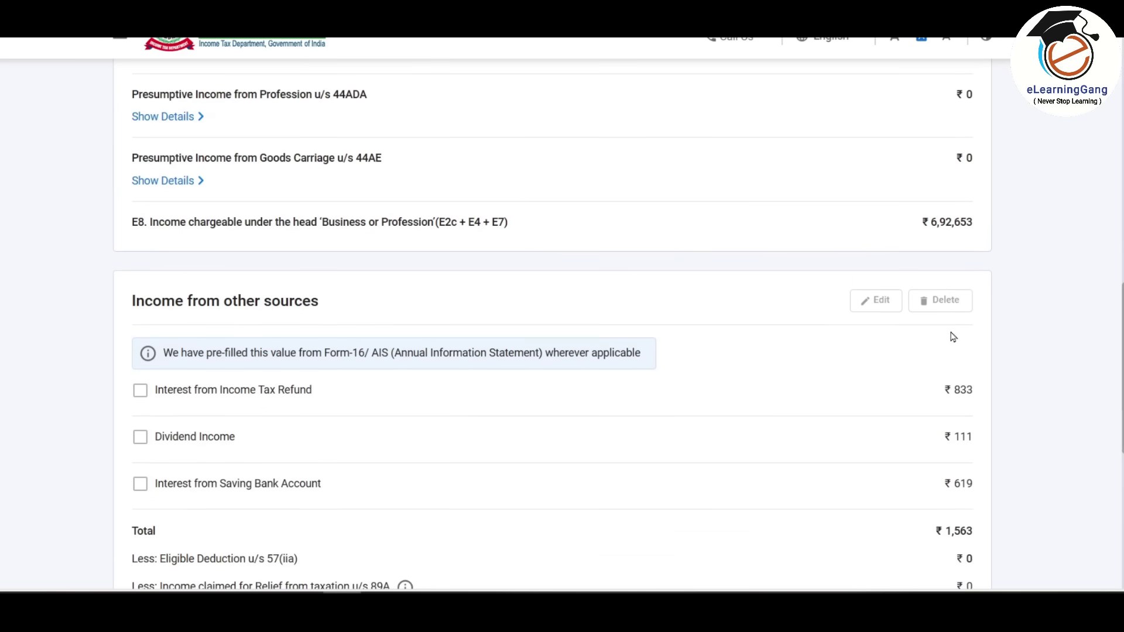
pyautogui.scroll(-1, 743, 356)
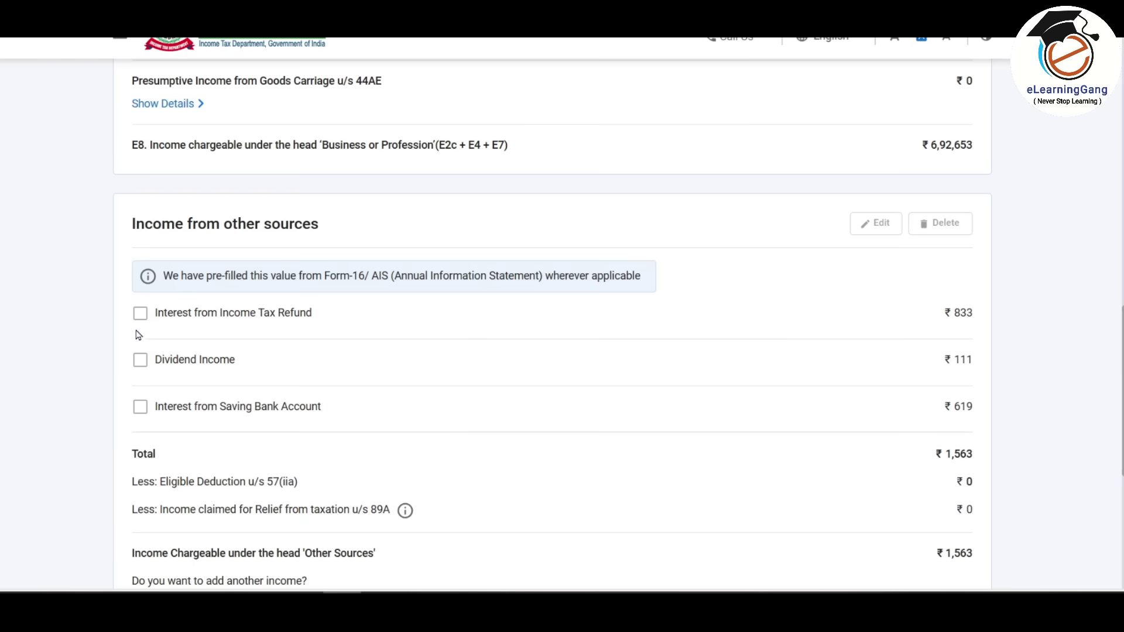
pyautogui.click(141, 364)
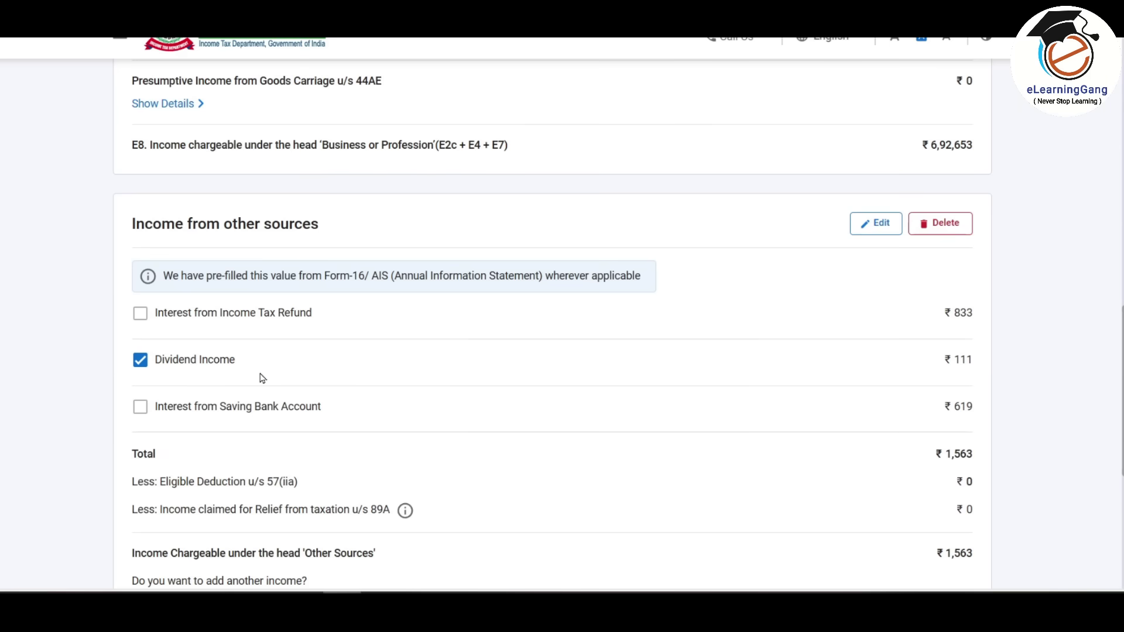
pyautogui.click(876, 223)
pyautogui.scroll(-2, 518, 284)
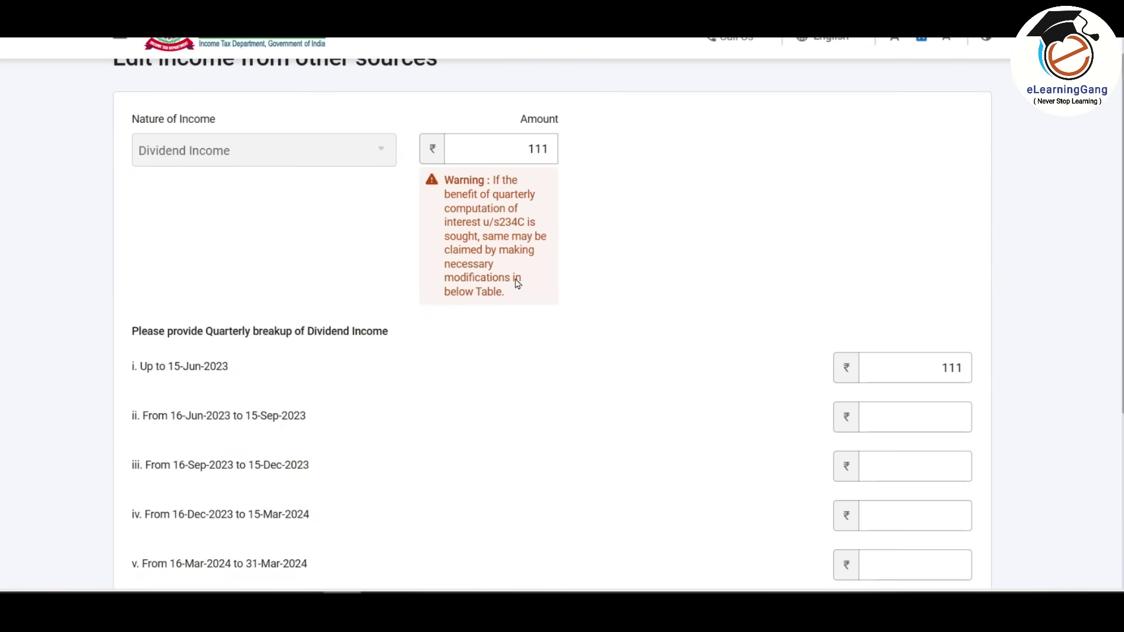
pyautogui.scroll(-3, 590, 335)
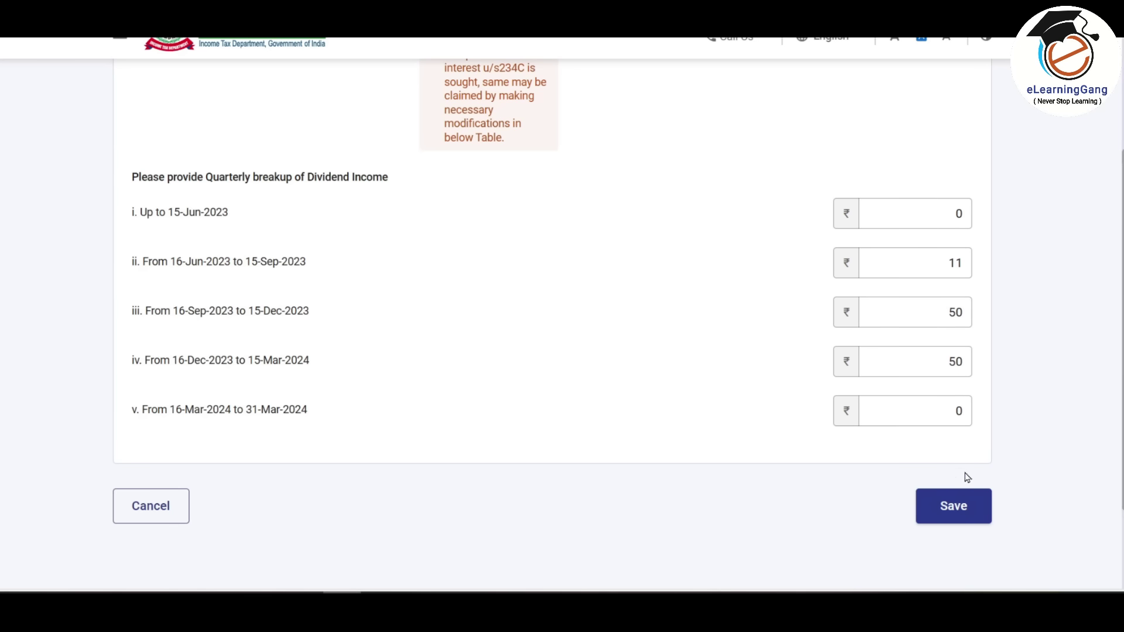
pyautogui.click(955, 508)
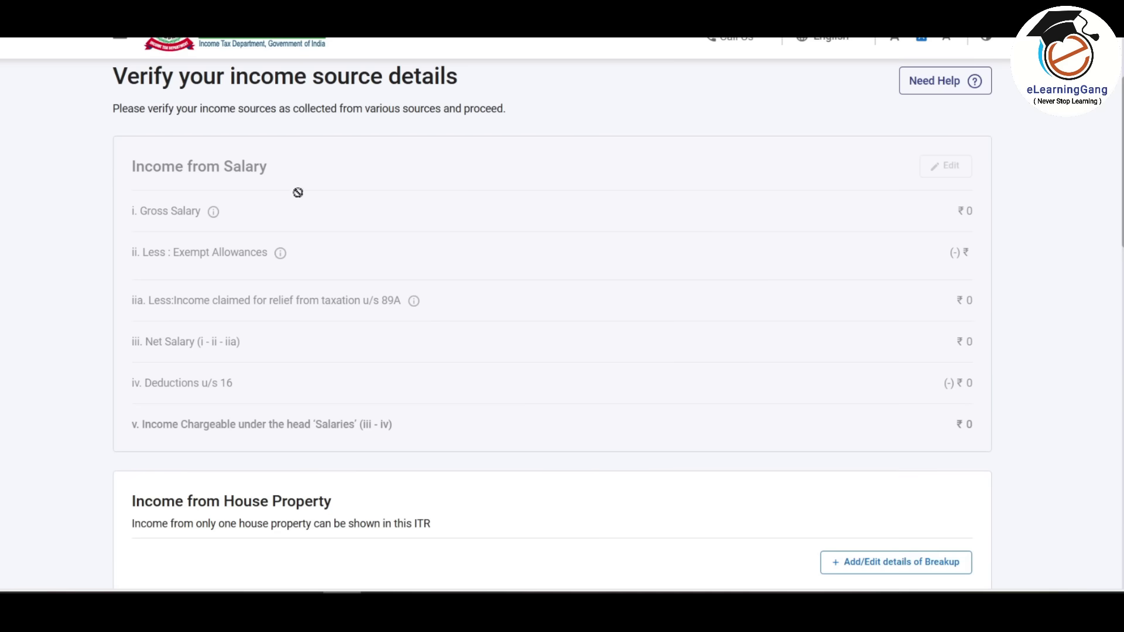
# - Review the income source details and confirm Gross Total Income of ₹6,94,216
pyautogui.scroll(-13, 567, 347)
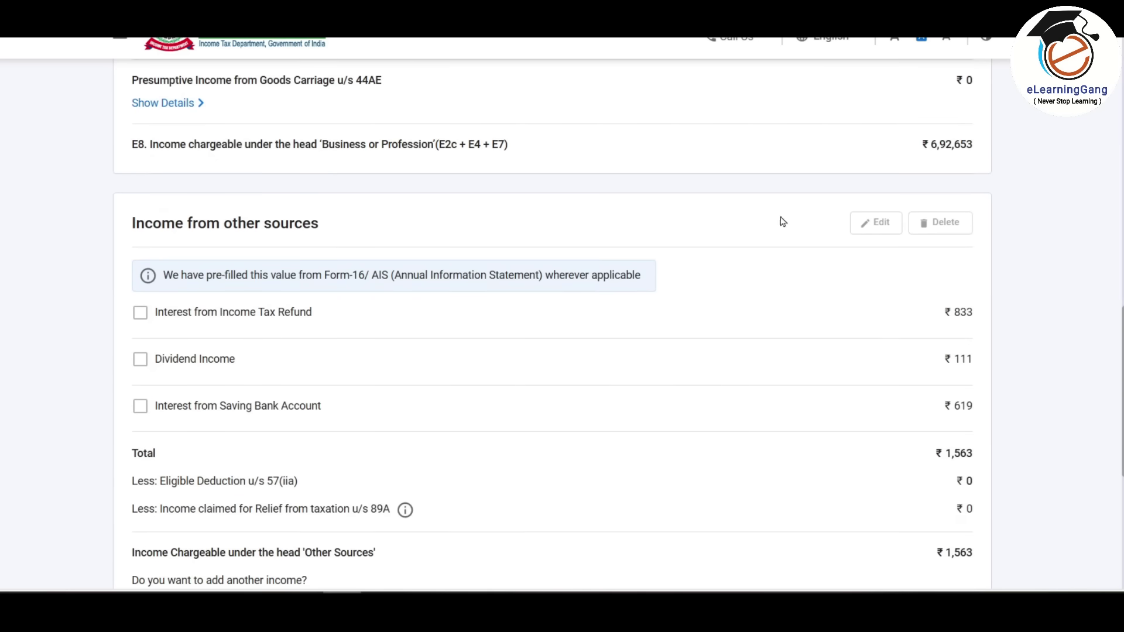
pyautogui.scroll(-4, 656, 279)
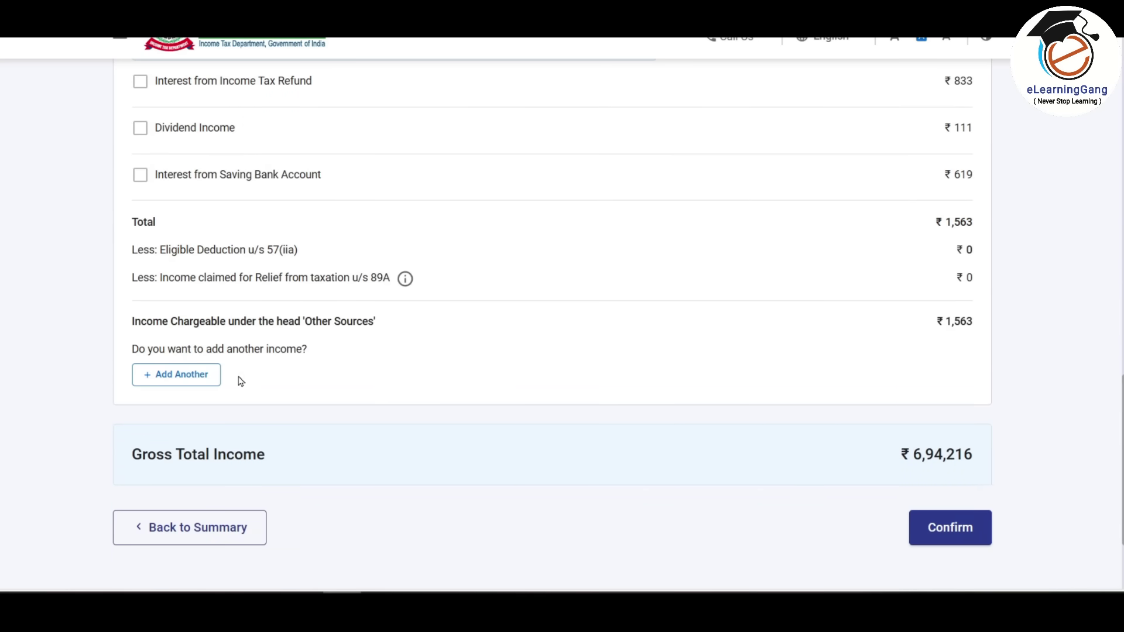
pyautogui.scroll(1, 240, 381)
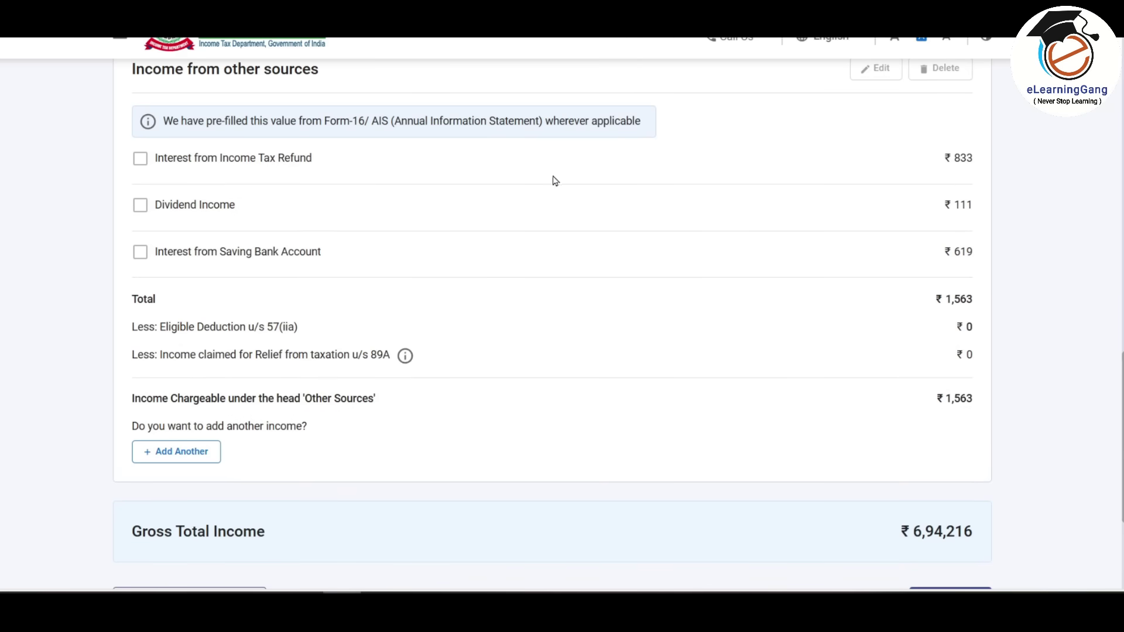
pyautogui.scroll(-1, 509, 230)
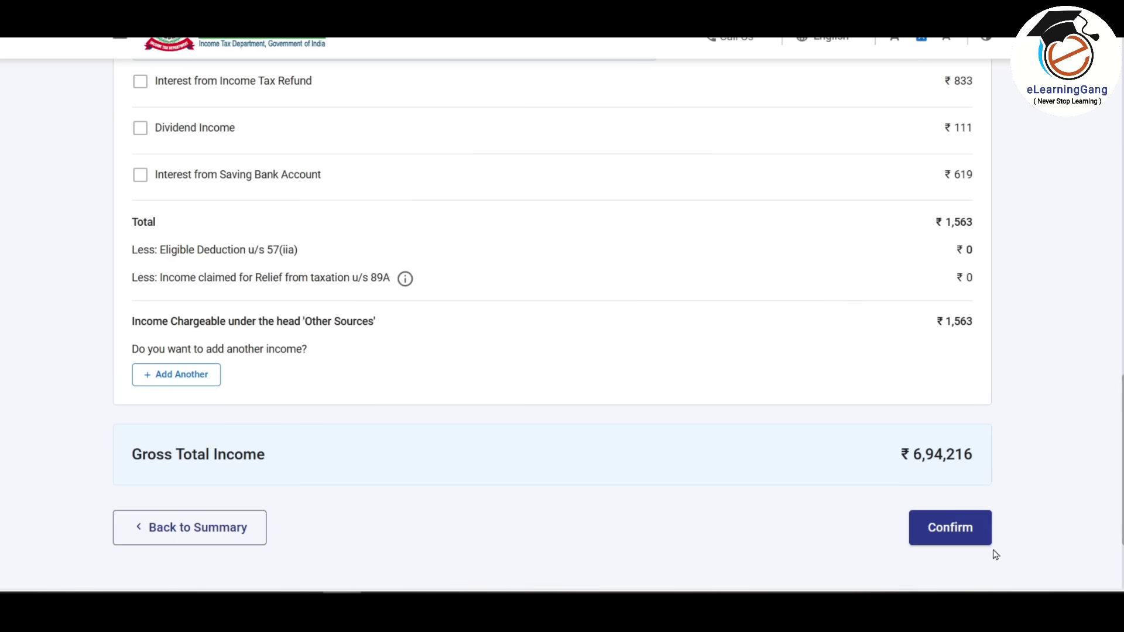
pyautogui.click(960, 532)
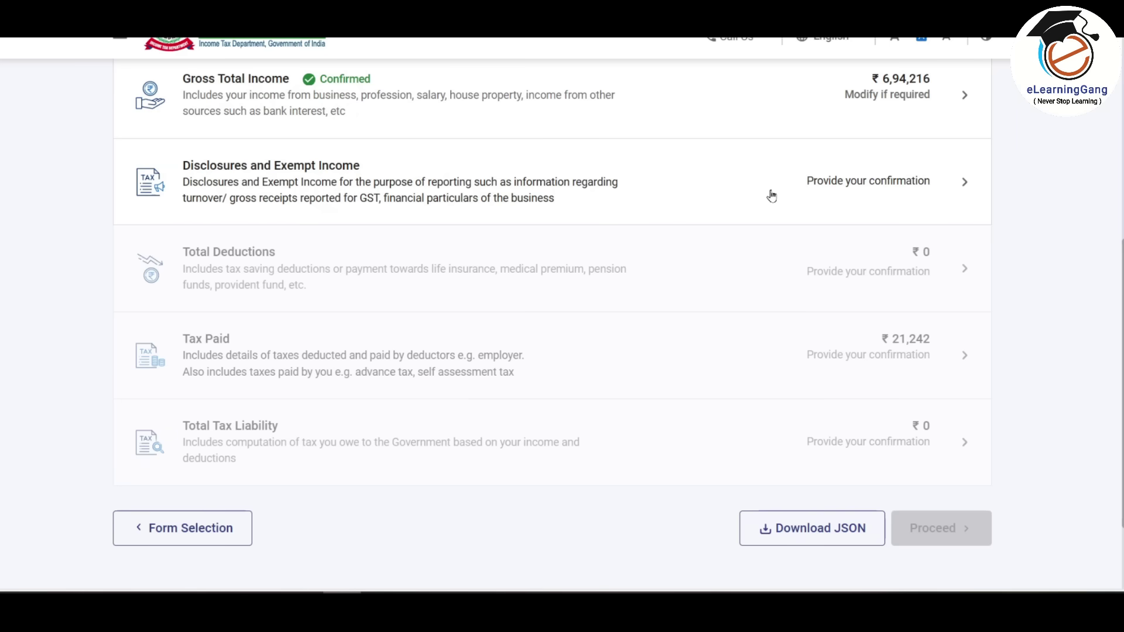
# - Open Disclosures and Exempt Income and fill the Financial Particulars' sundry creditors and debtors amounts
pyautogui.click(775, 193)
pyautogui.scroll(-1, 461, 285)
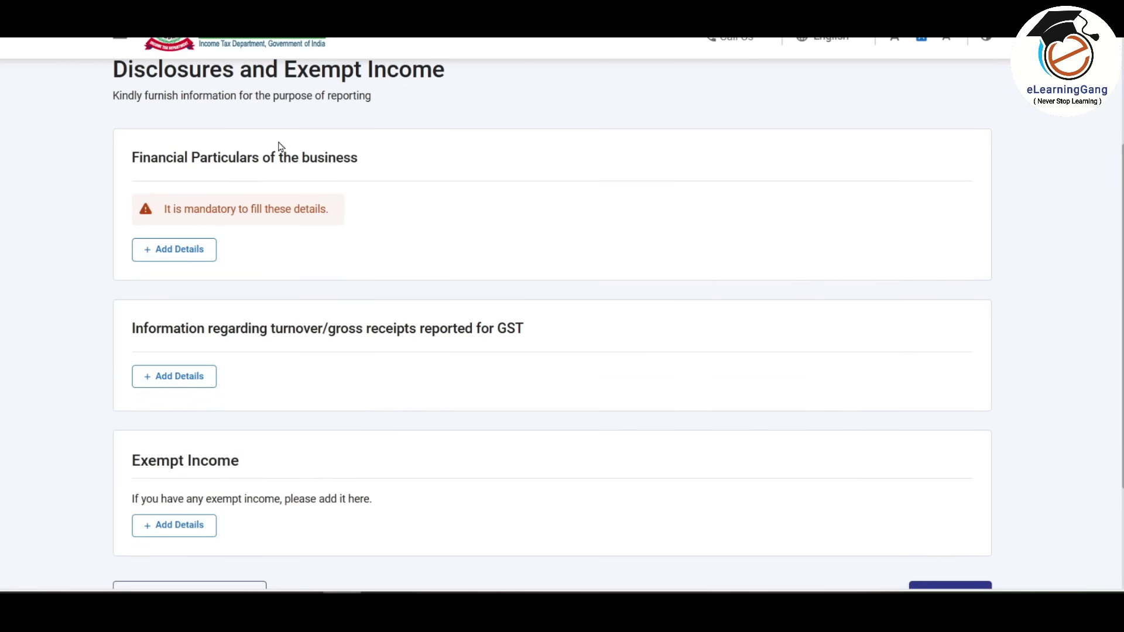
pyautogui.click(180, 251)
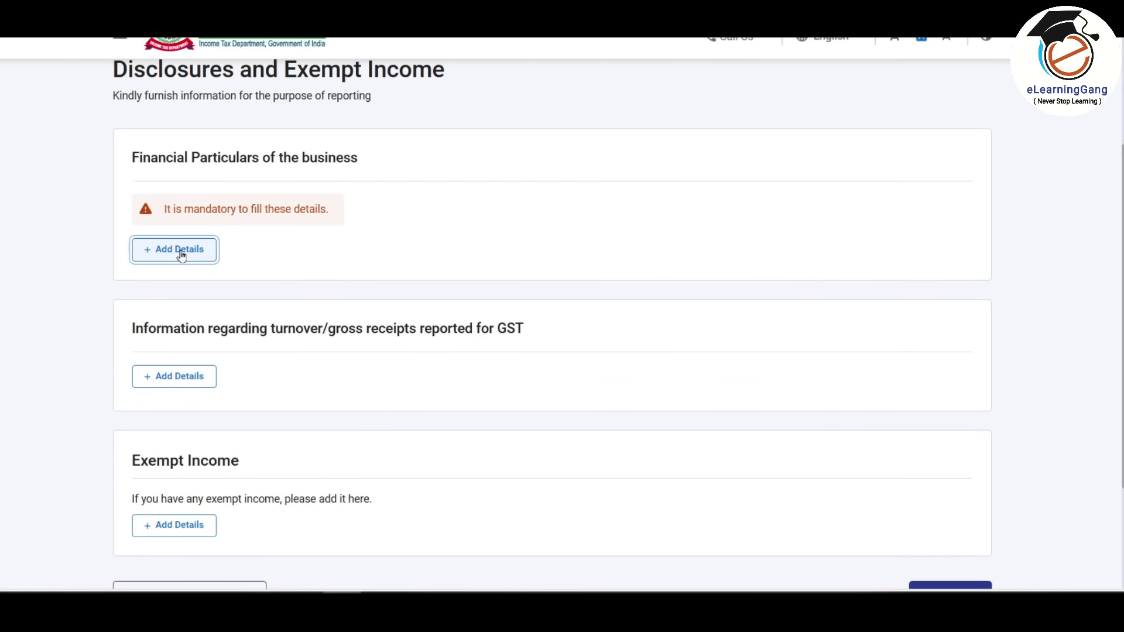
pyautogui.scroll(-3, 689, 394)
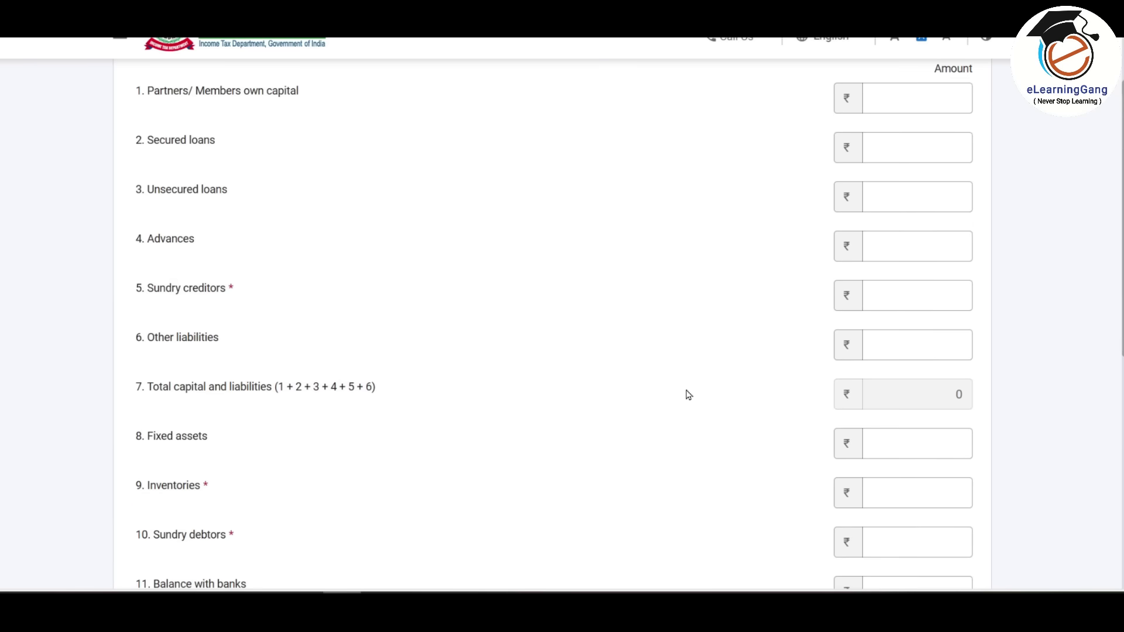
pyautogui.click(198, 294)
pyautogui.click(239, 301)
pyautogui.scroll(-2, 241, 288)
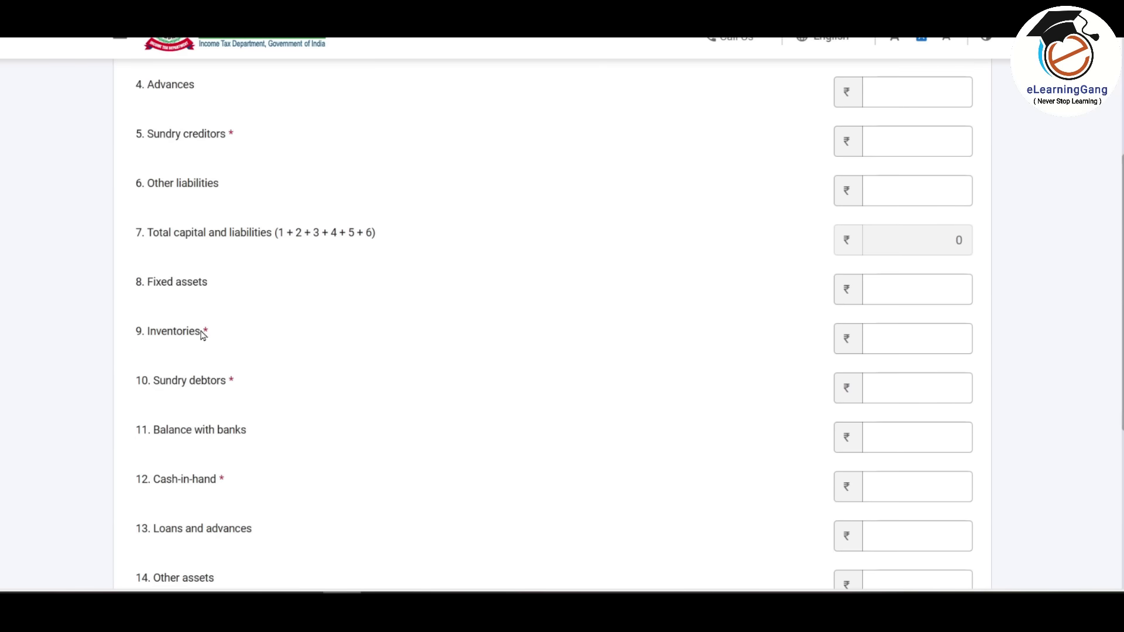
pyautogui.click(223, 387)
pyautogui.scroll(-2, 225, 384)
pyautogui.click(225, 327)
pyautogui.click(321, 351)
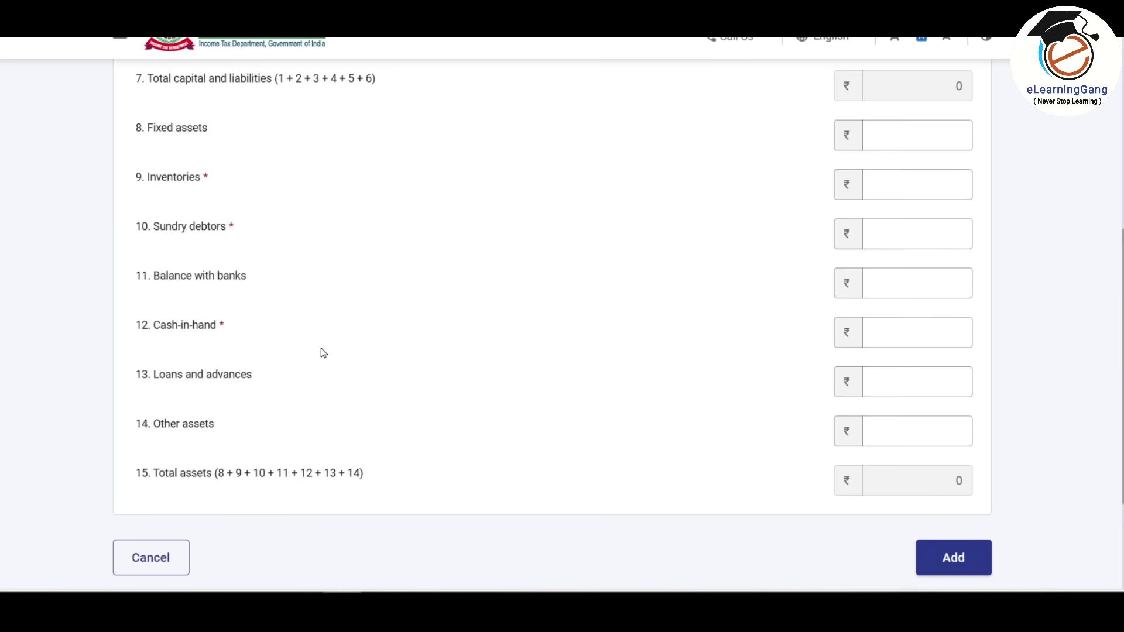
pyautogui.scroll(2, 326, 352)
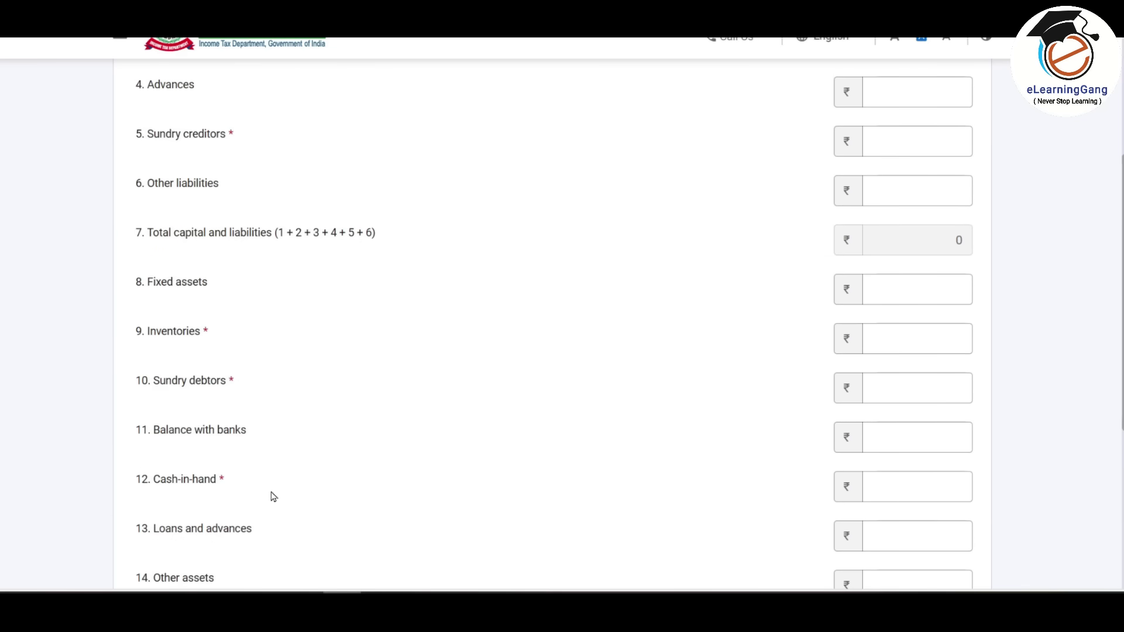
# - Enter cash-in-hand of 1,98,900 from the Balance_Sheet workbook and add the financial particulars
pyautogui.hotkey('alt', 'Tab')
pyautogui.click(349, 564)
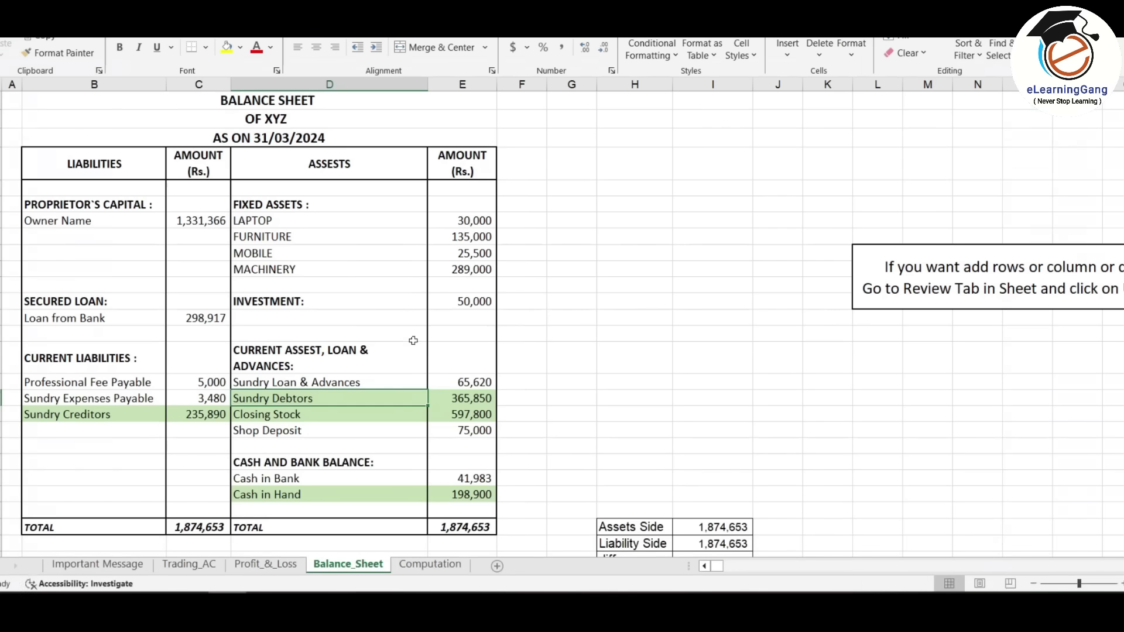
pyautogui.hotkey('alt', 'Tab')
pyautogui.click(928, 410)
pyautogui.write('198900')
pyautogui.click(687, 362)
pyautogui.scroll(-3, 677, 344)
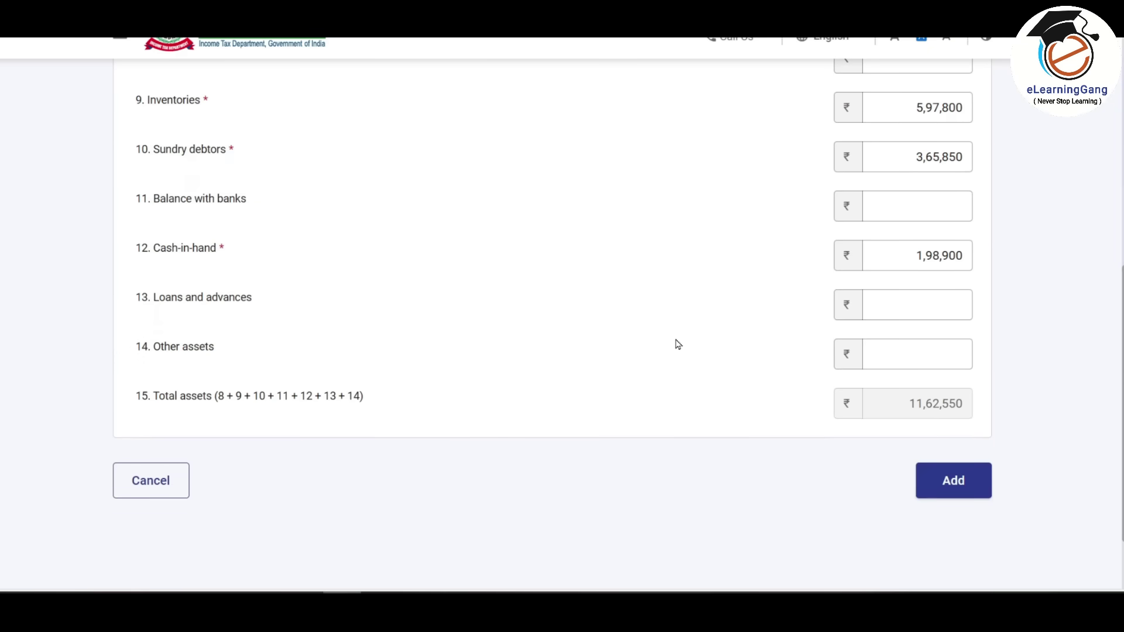
pyautogui.click(943, 484)
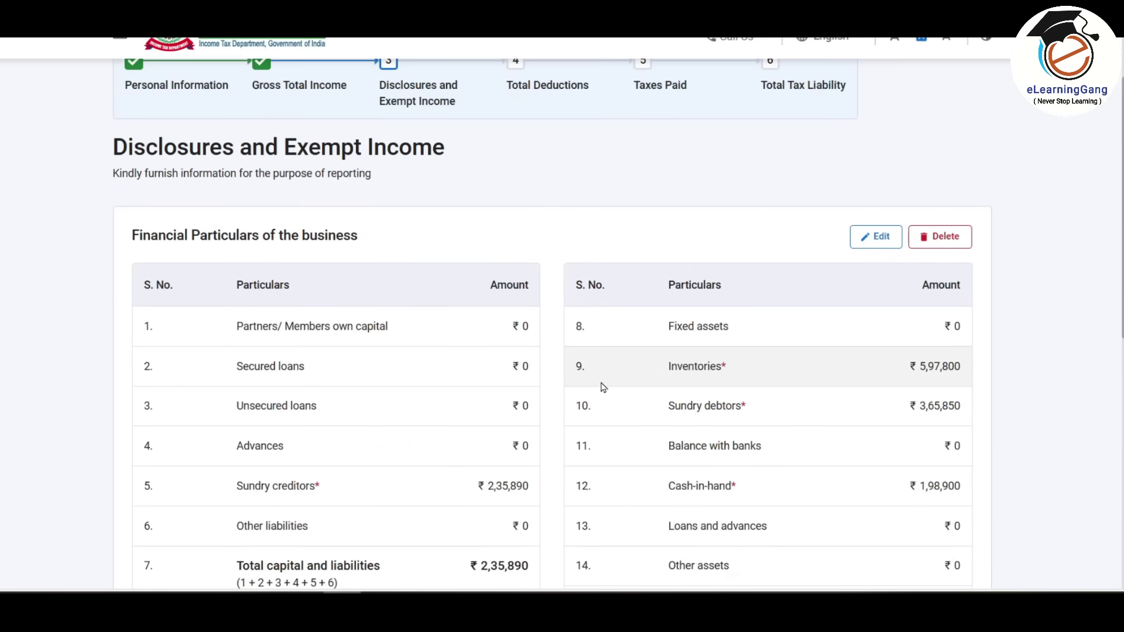
pyautogui.scroll(-4, 603, 384)
pyautogui.scroll(-3, 640, 326)
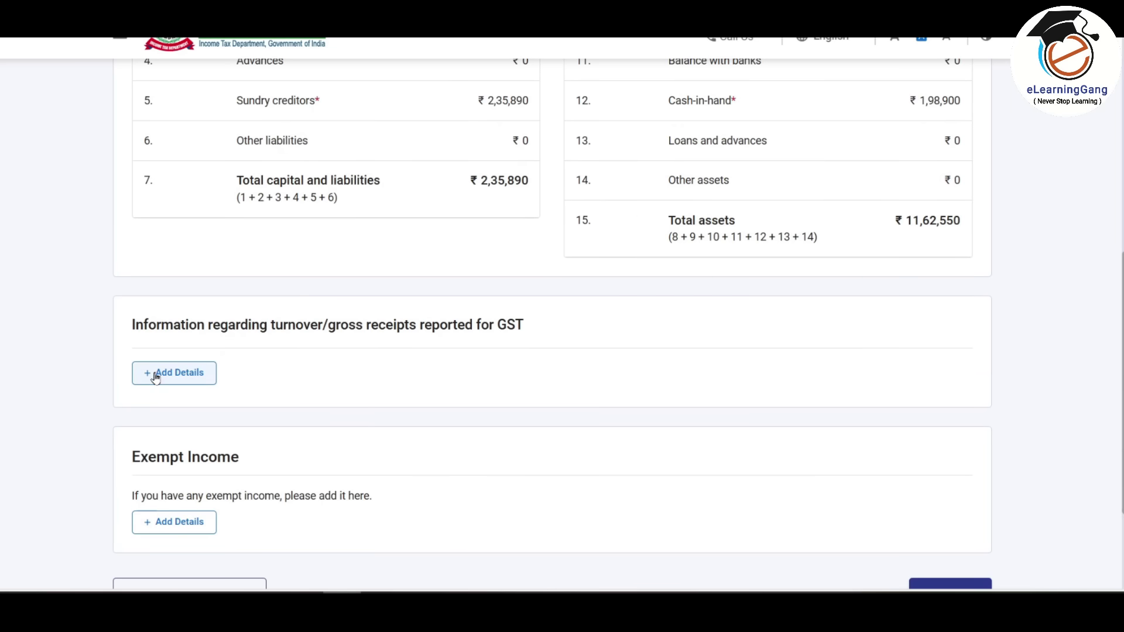
# - Add ₹69,48,500 GST outward supplies for the business's GSTIN and confirm Disclosures and Exempt Income
pyautogui.click(188, 379)
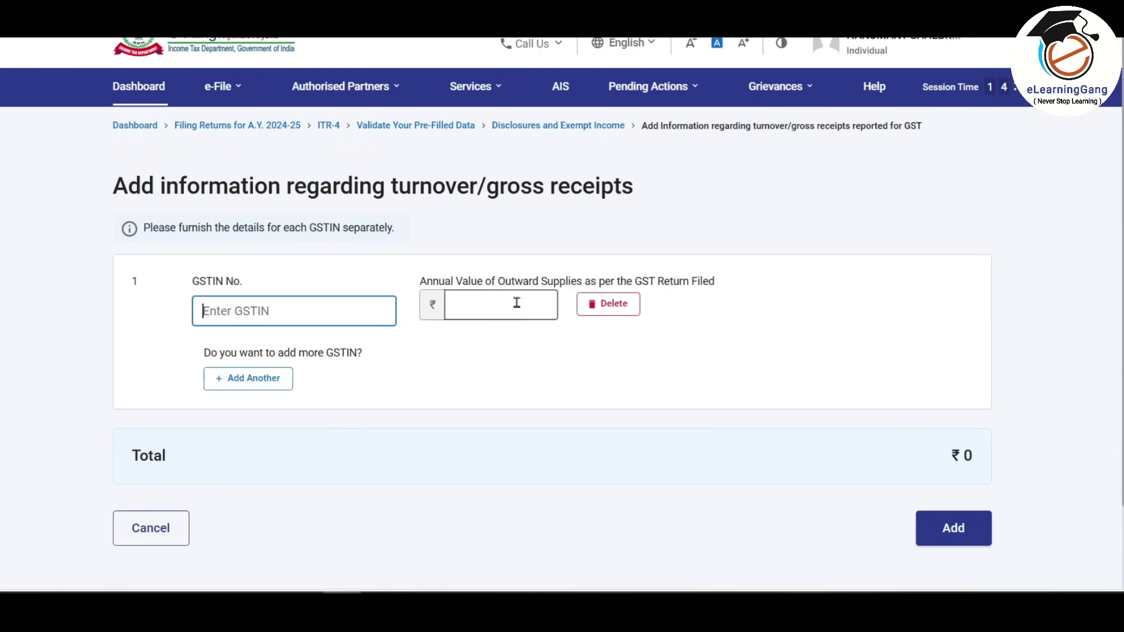
pyautogui.click(464, 304)
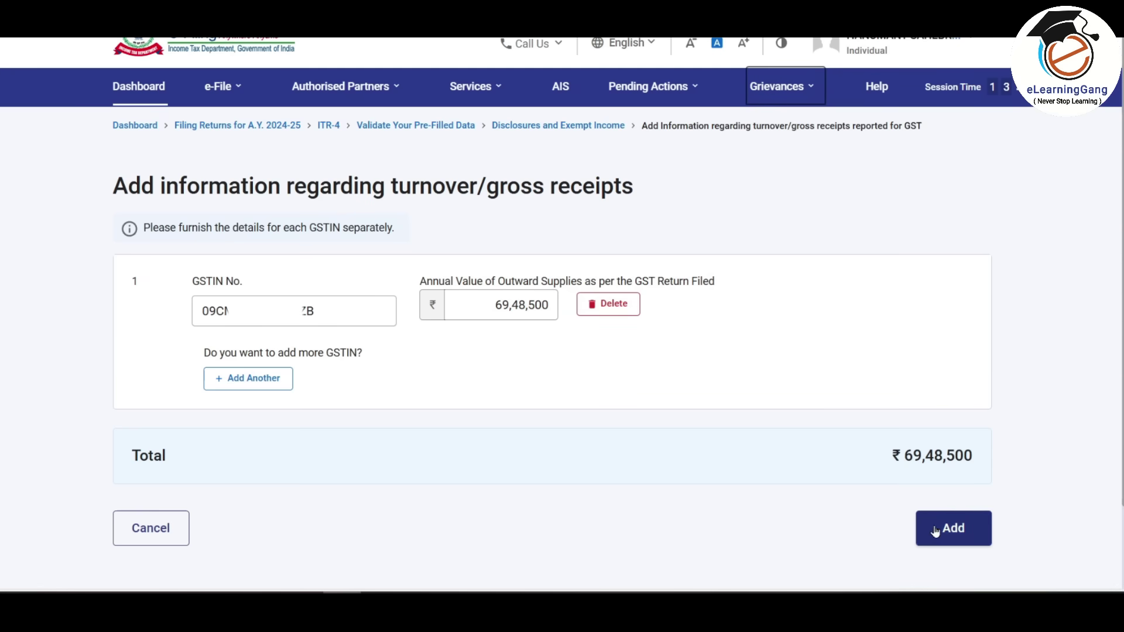
pyautogui.click(954, 529)
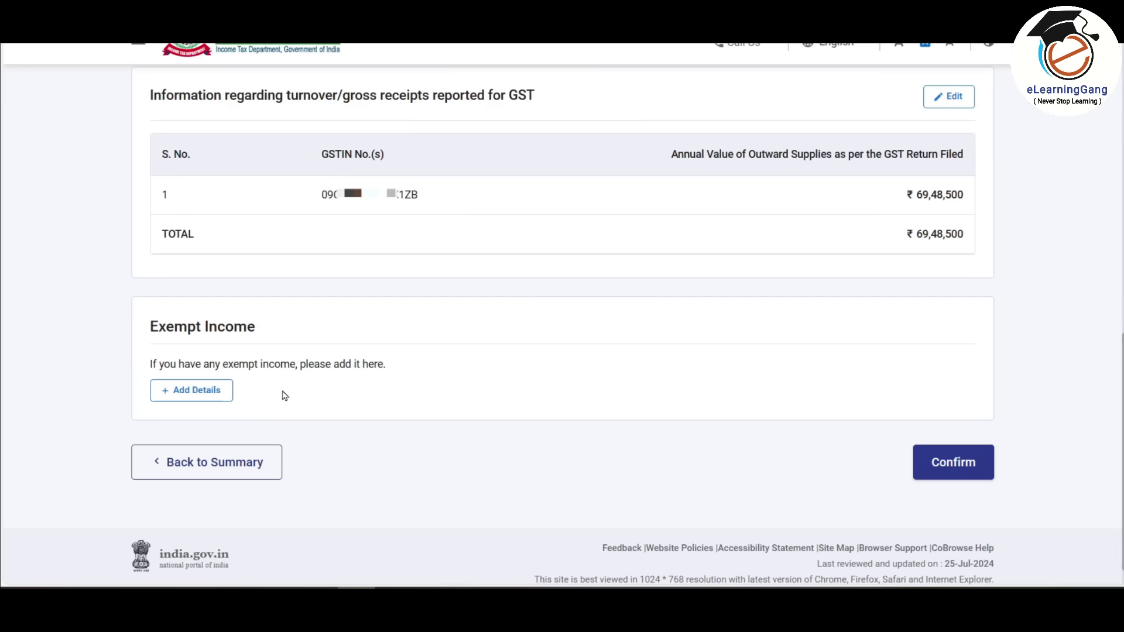
pyautogui.click(953, 466)
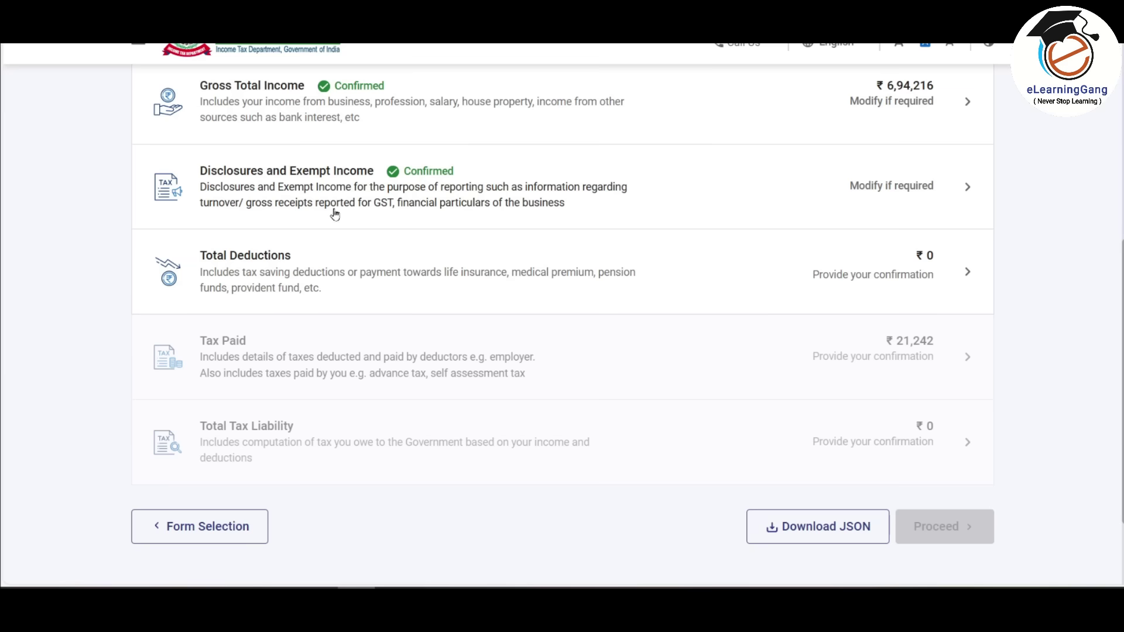
# - Skip the deduction eligibility questions and confirm Total Deductions of ₹0
pyautogui.click(391, 267)
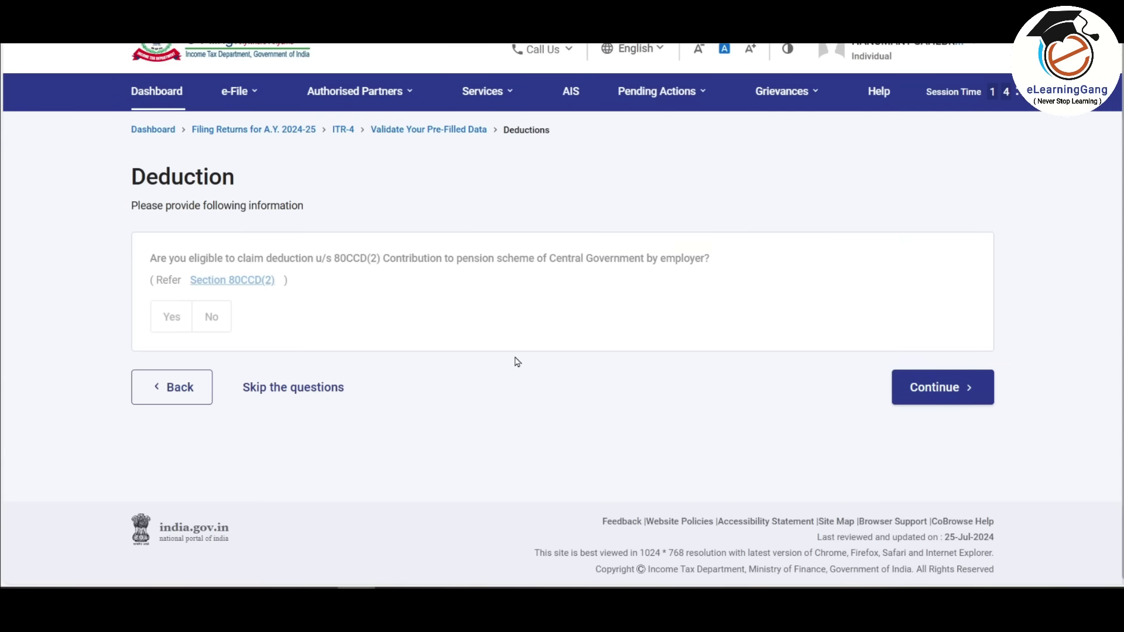
pyautogui.click(310, 388)
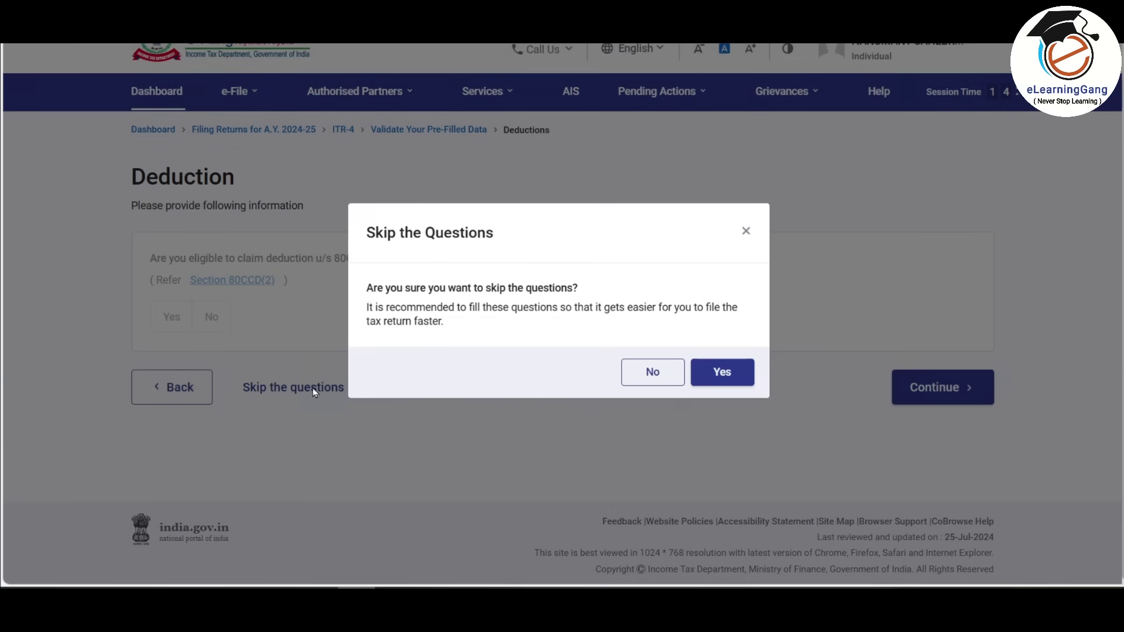
pyautogui.click(694, 372)
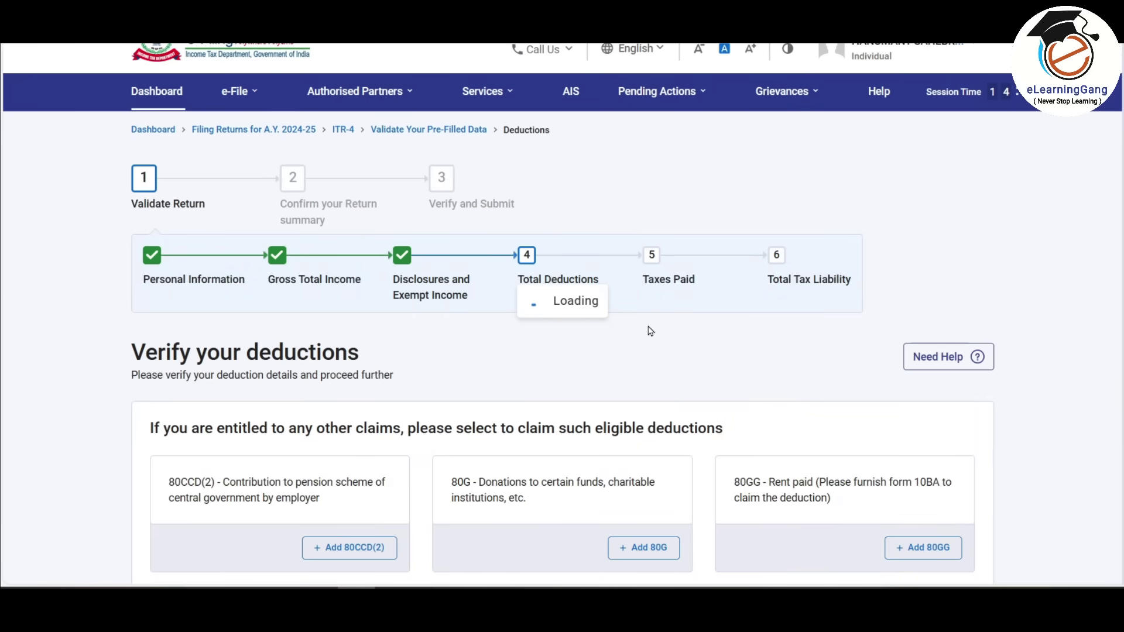
pyautogui.scroll(-4, 651, 330)
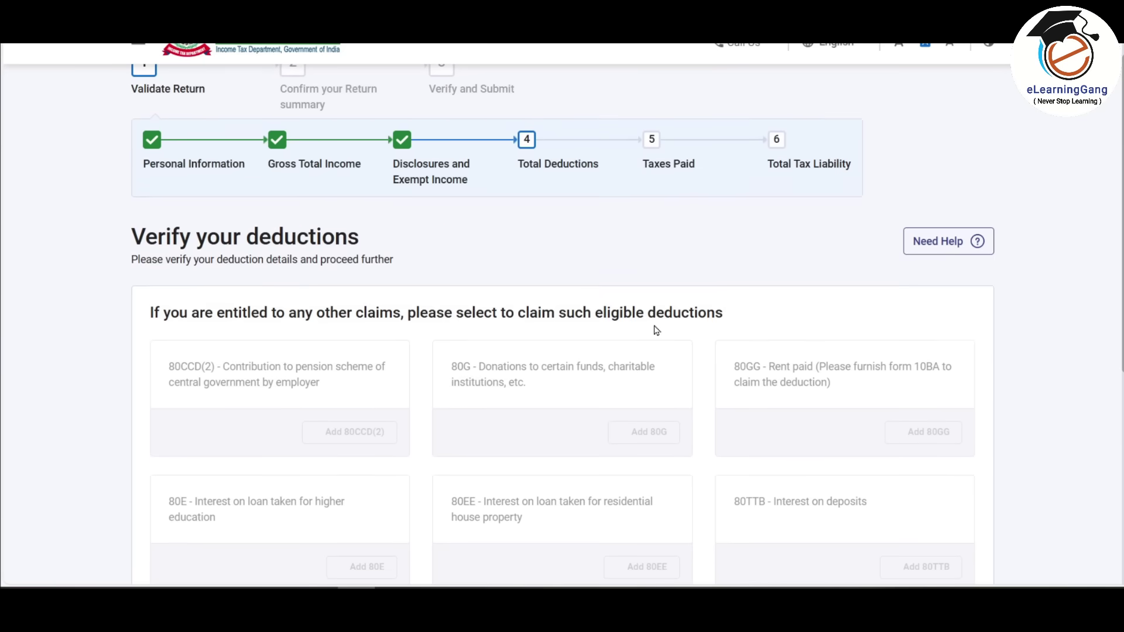
pyautogui.scroll(-3, 655, 330)
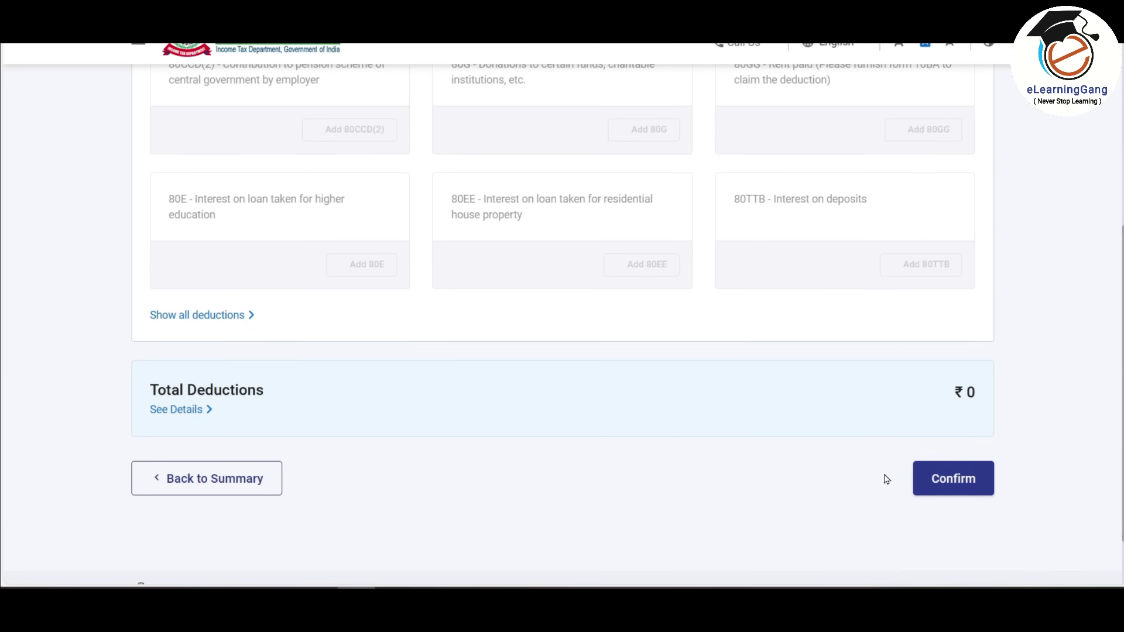
pyautogui.click(961, 478)
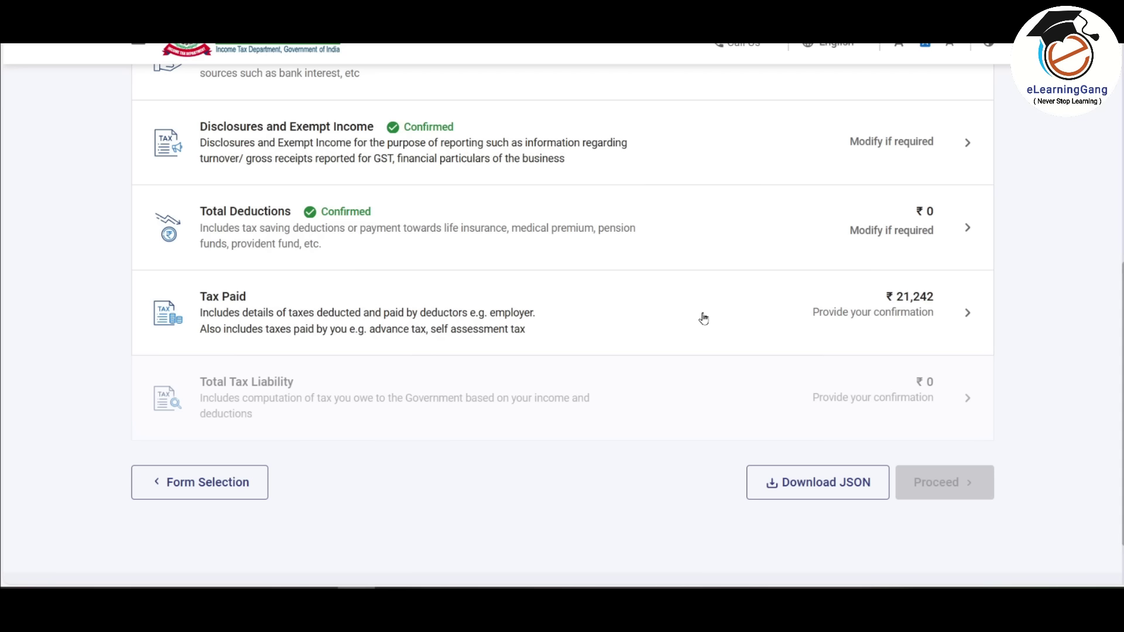
pyautogui.click(628, 310)
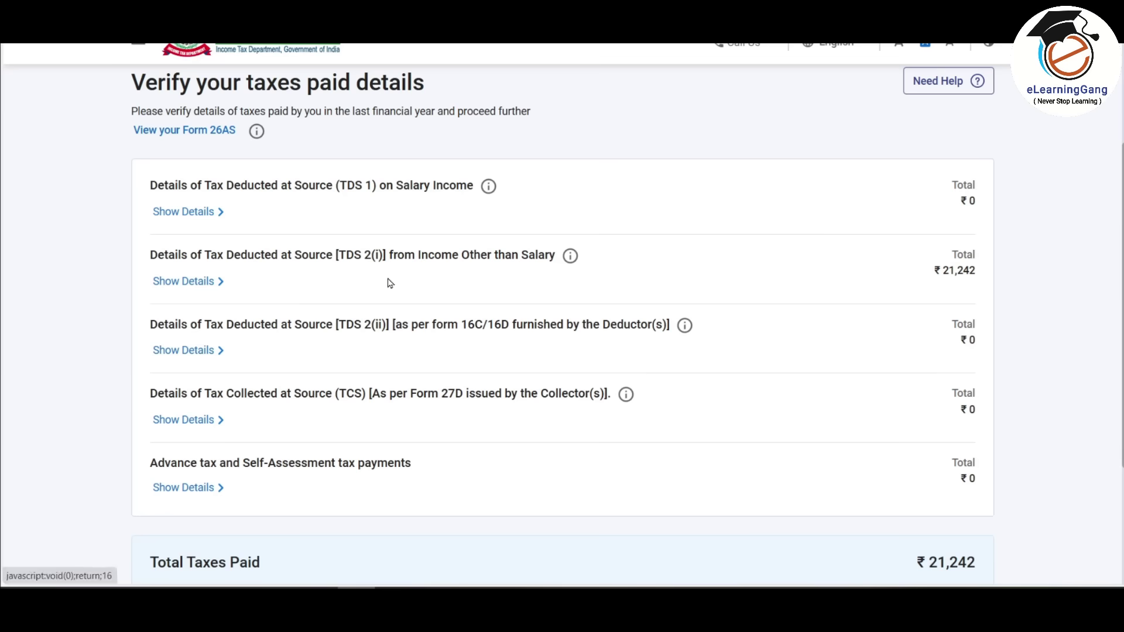
# - Set the TDS entry's head of income to 'BP - Income from Business & Profession' and confirm ₹21,242 Tax Paid
pyautogui.click(199, 285)
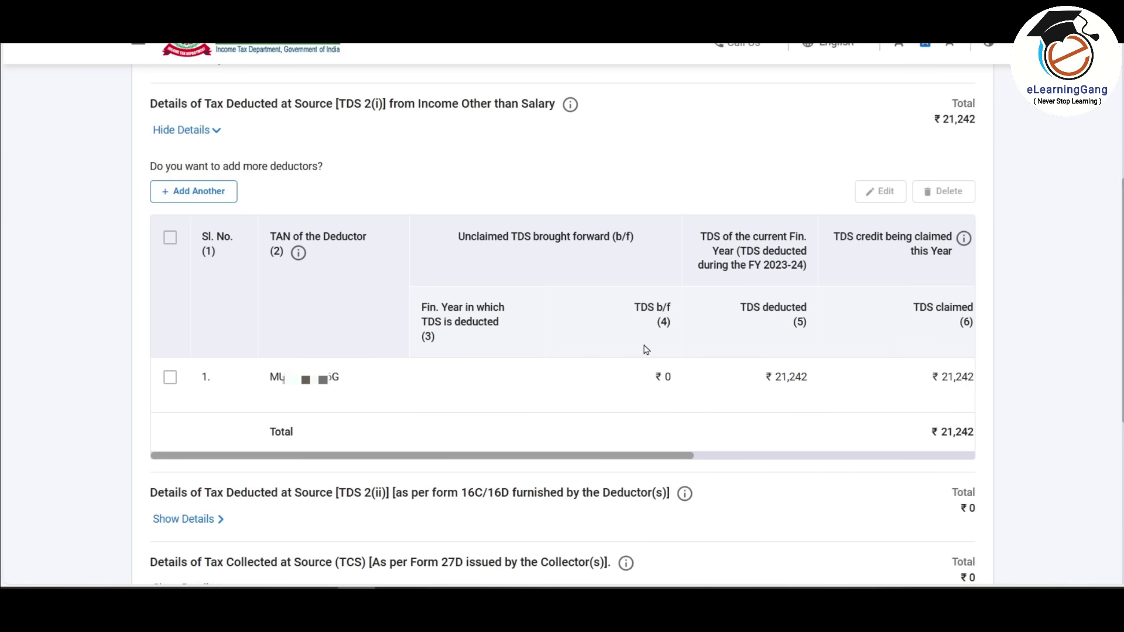
pyautogui.moveTo(658, 459); pyautogui.dragTo(982, 451)
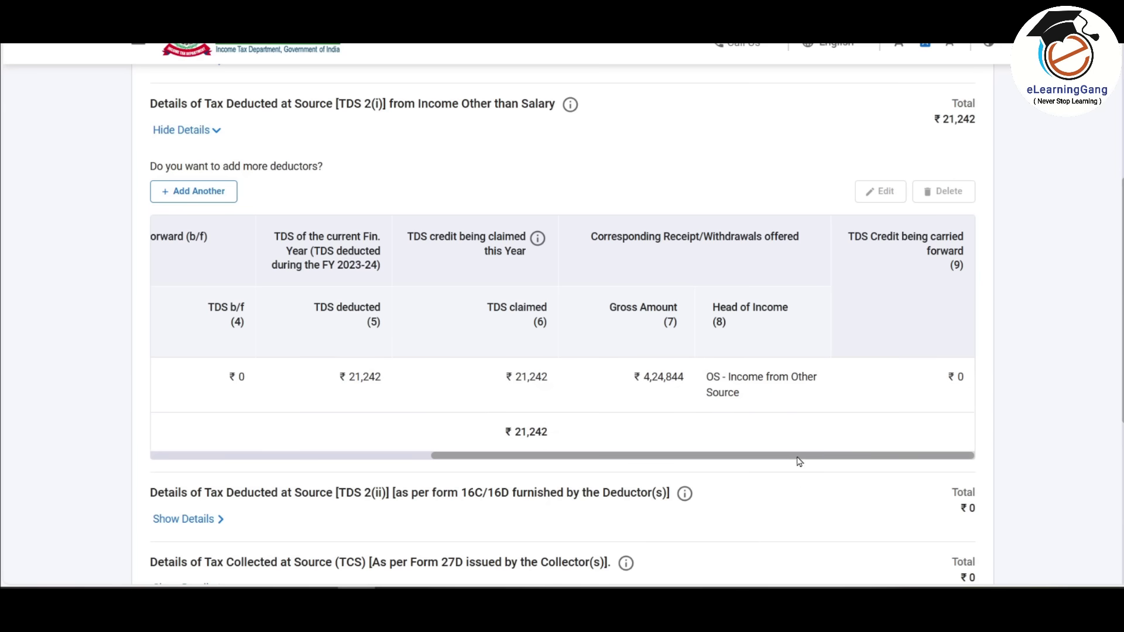
pyautogui.moveTo(830, 456); pyautogui.dragTo(60, 359)
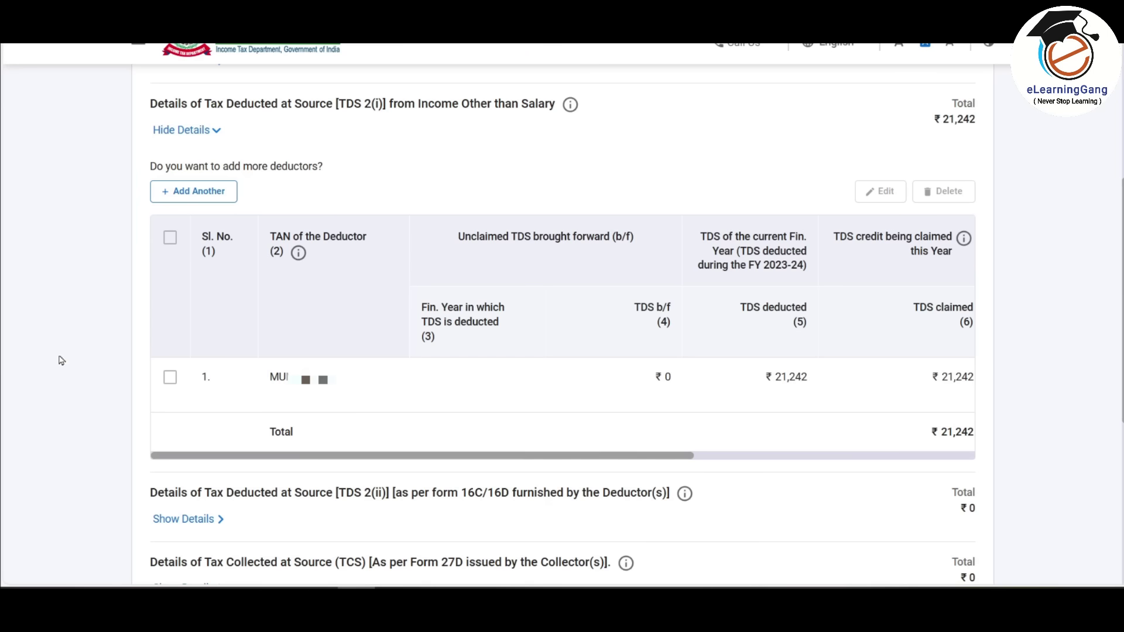
pyautogui.click(170, 381)
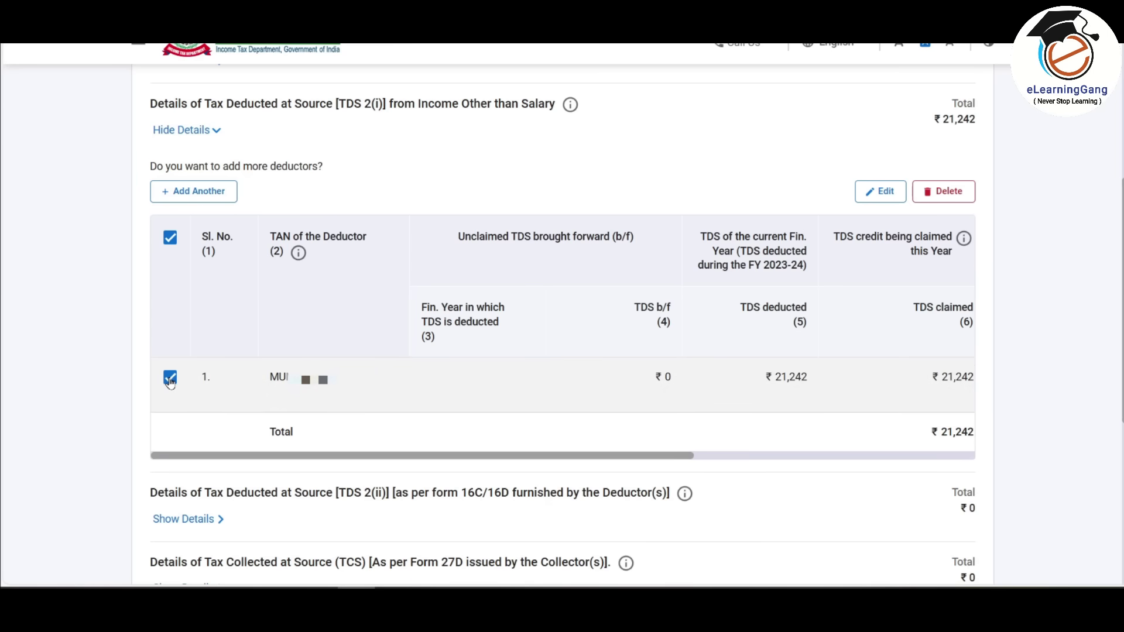
pyautogui.click(874, 199)
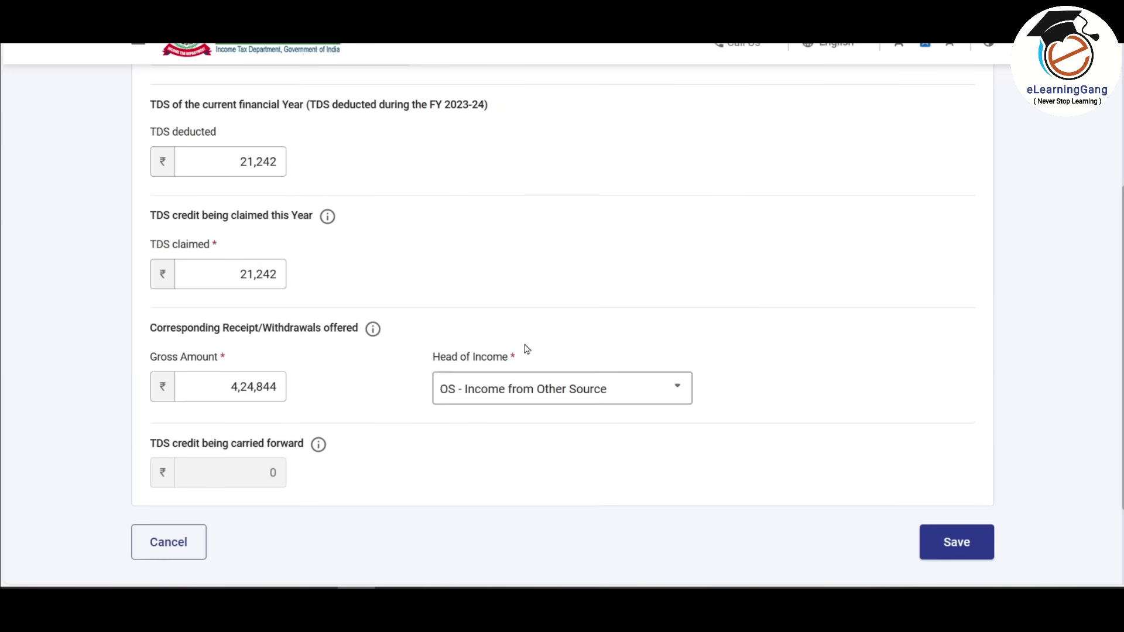
pyautogui.click(612, 397)
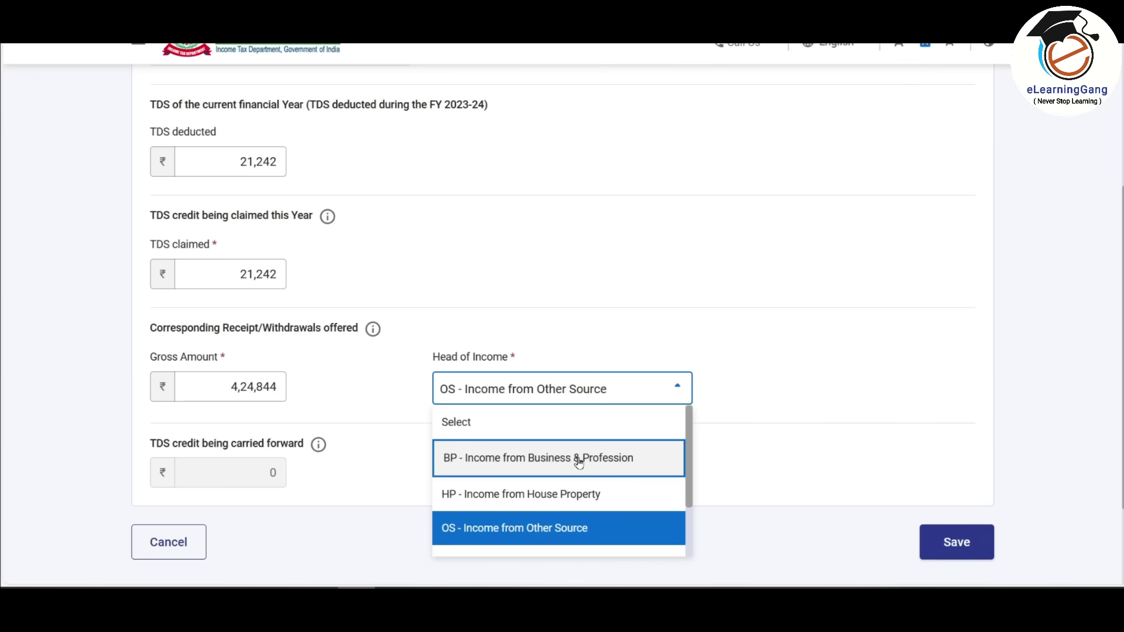
pyautogui.click(576, 463)
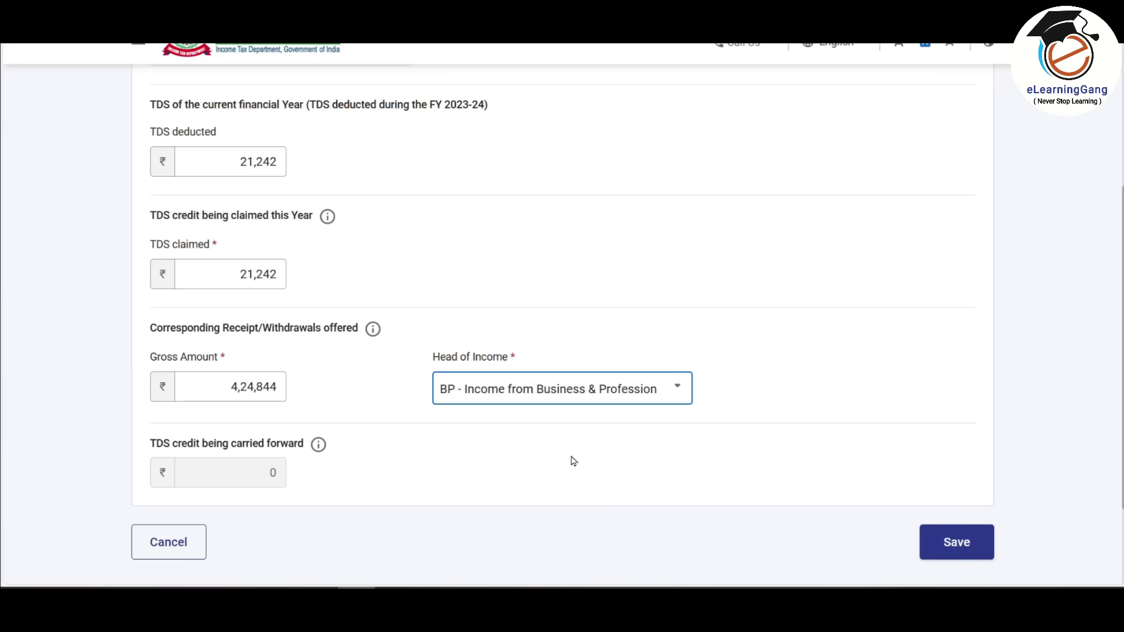
pyautogui.click(937, 547)
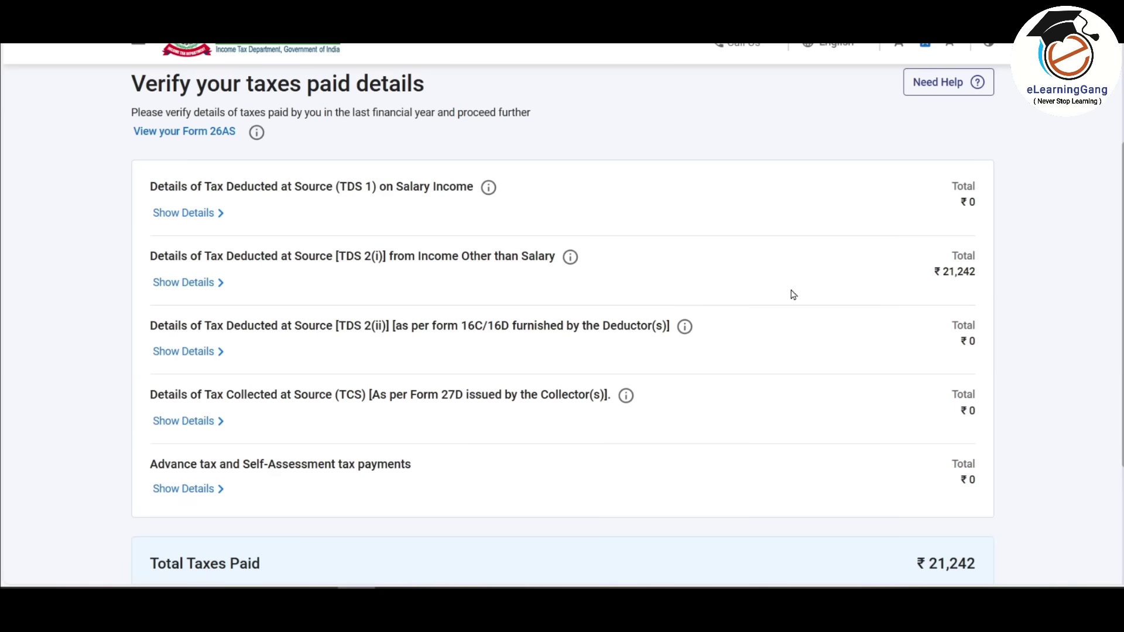
pyautogui.scroll(-3, 749, 267)
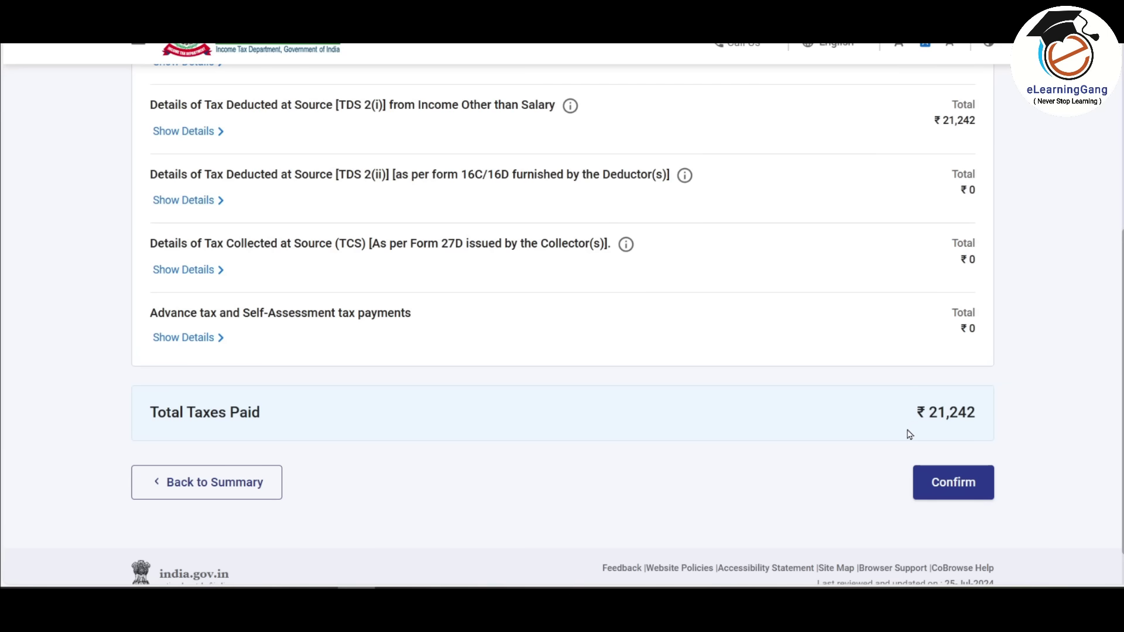
pyautogui.click(954, 486)
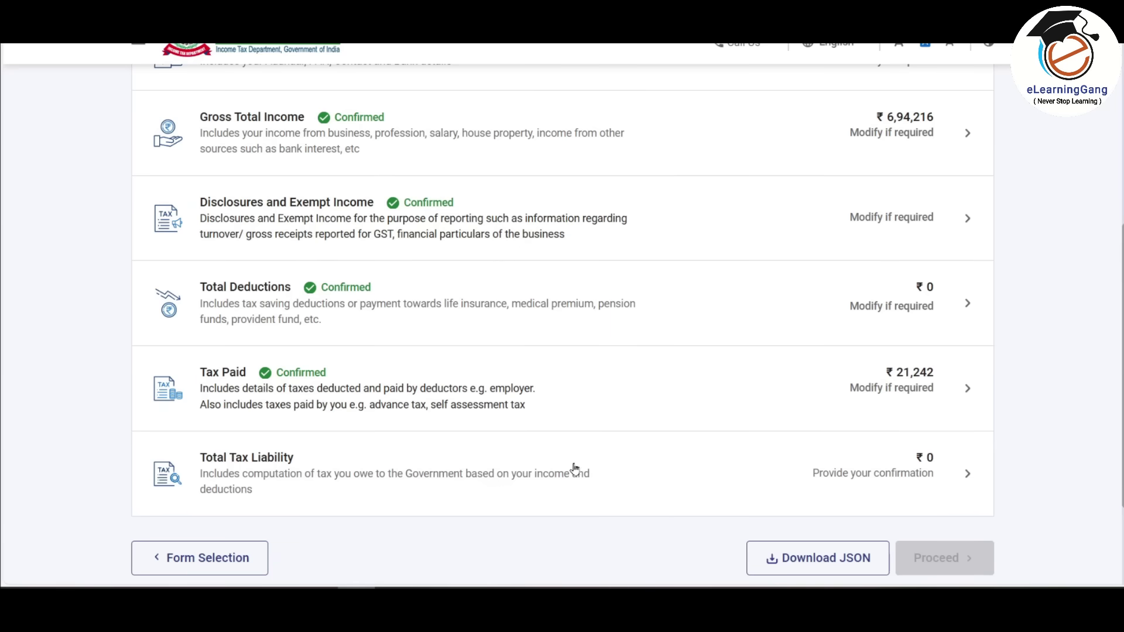
# - Confirm the ₹0 Total Tax Liability computation and proceed to the summary showing a ₹21,240 refund
pyautogui.click(586, 469)
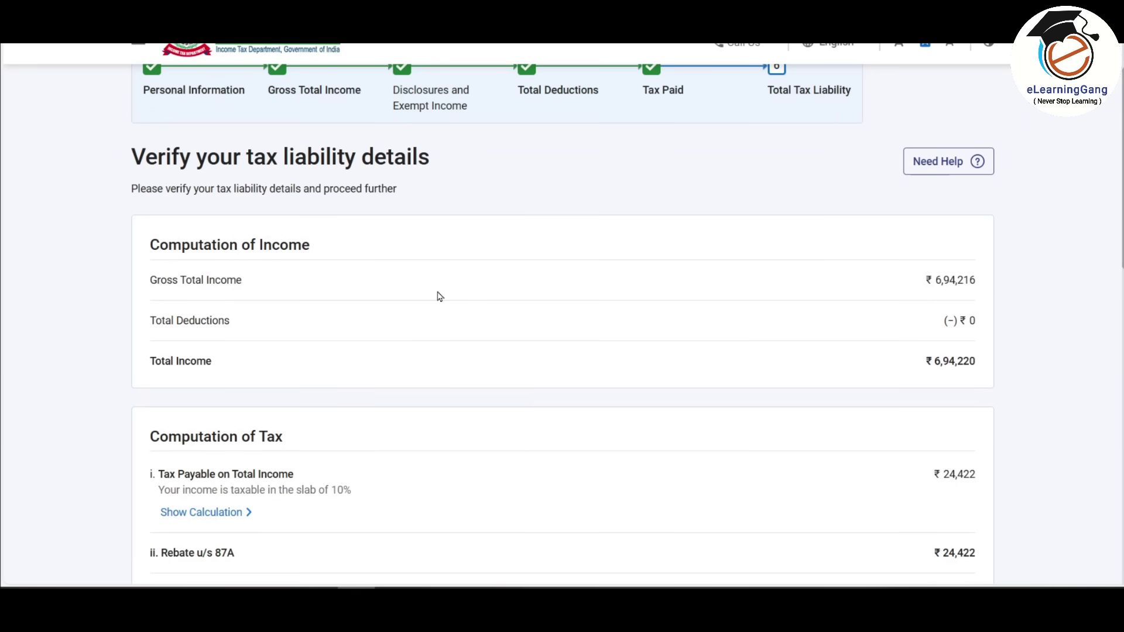
pyautogui.scroll(-1, 440, 296)
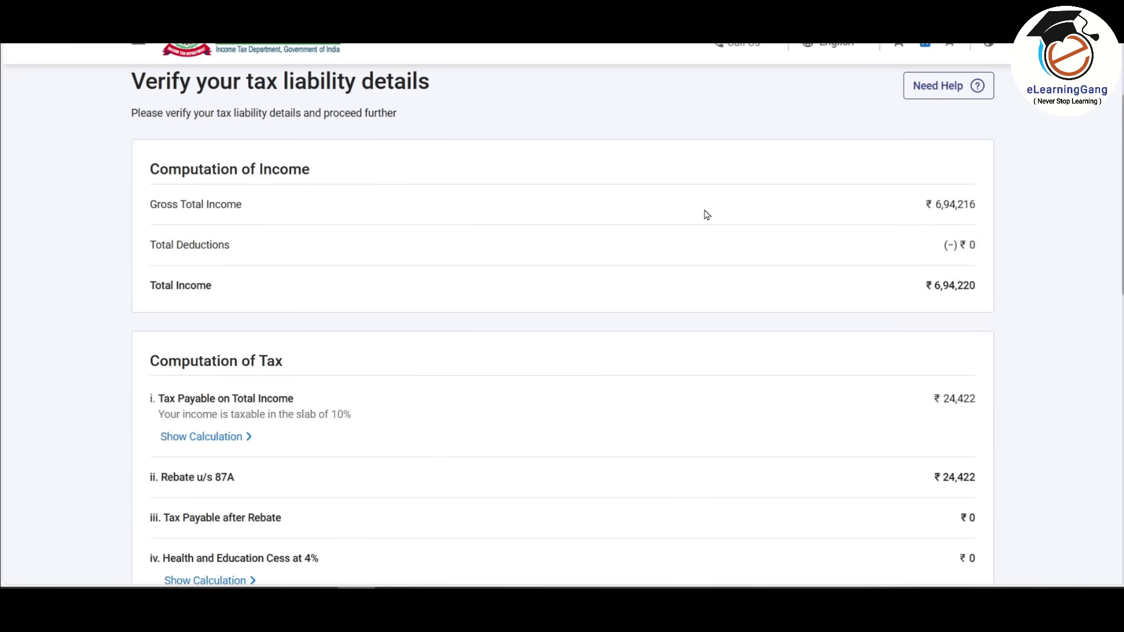
pyautogui.scroll(-1, 674, 226)
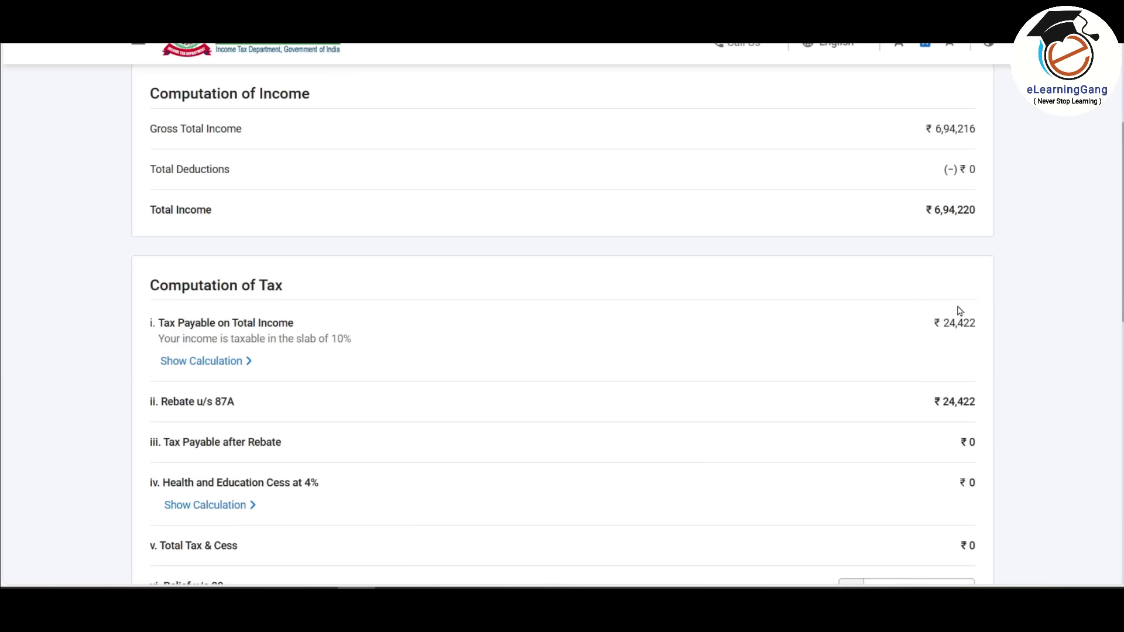
pyautogui.scroll(-1, 963, 310)
pyautogui.scroll(-2, 898, 338)
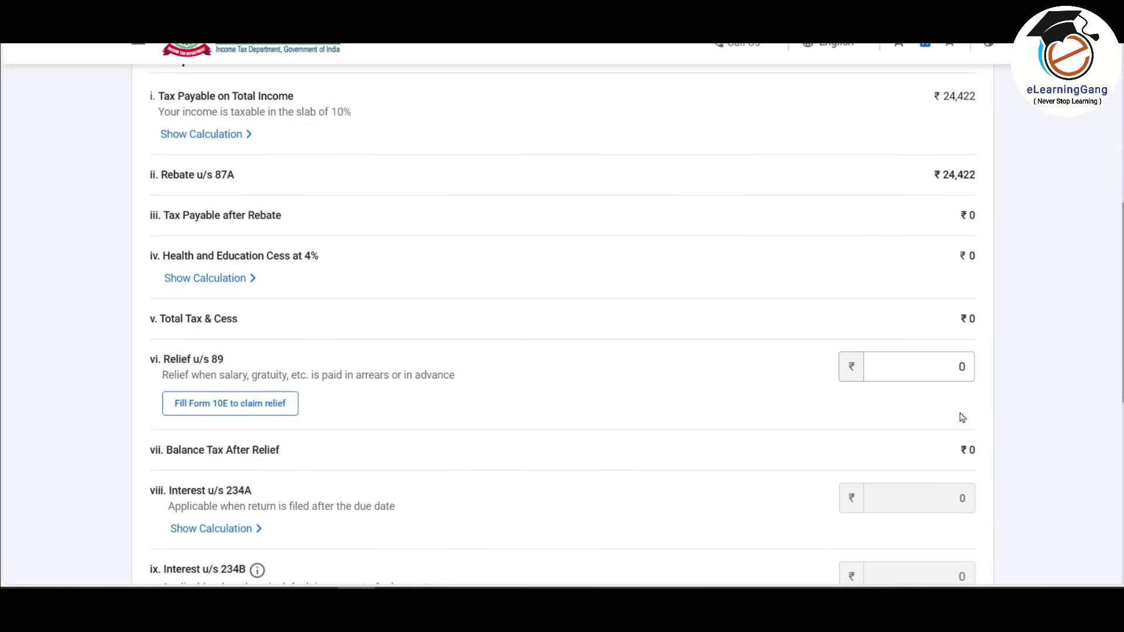
pyautogui.scroll(-6, 963, 417)
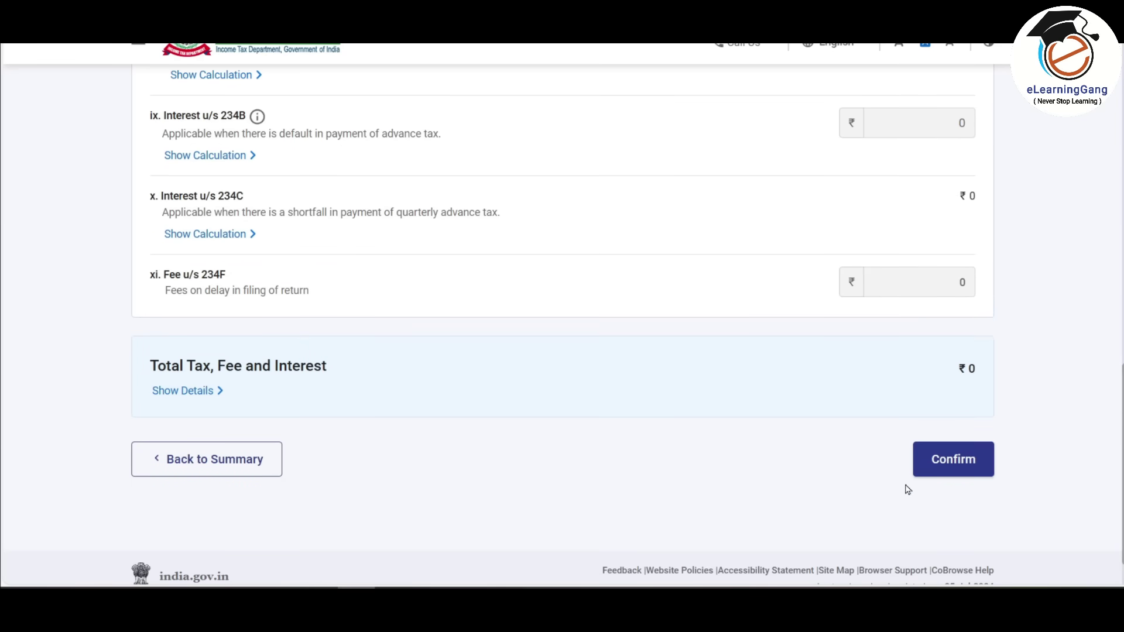
pyautogui.click(960, 466)
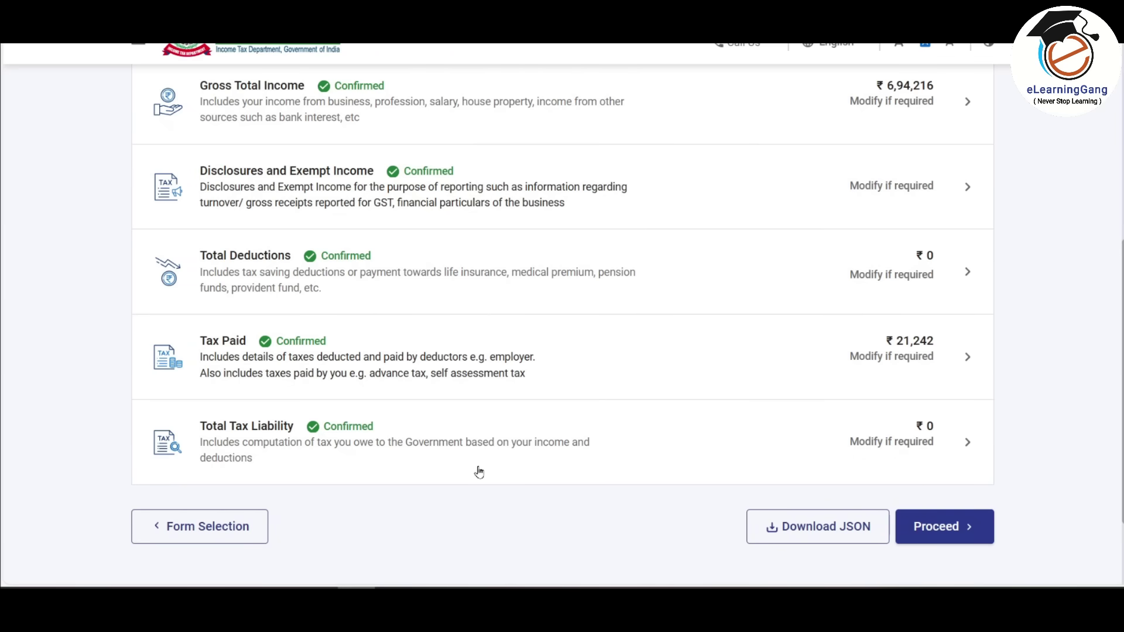
pyautogui.click(969, 526)
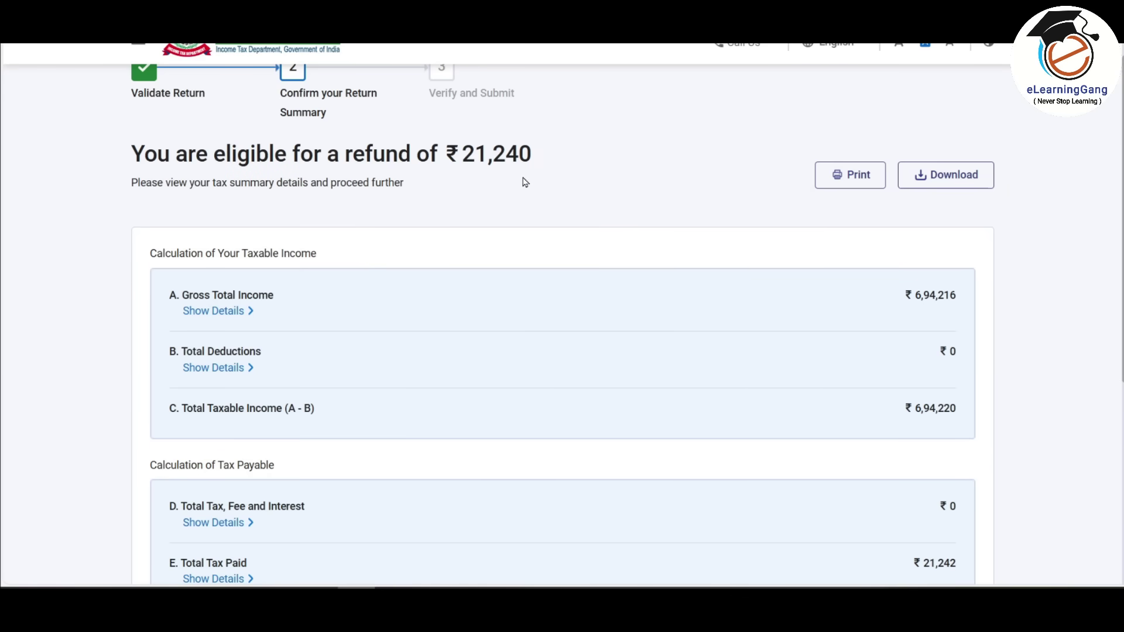
# - Accept the verification declaration, preview the ITR-4 and validate it with no errors found
pyautogui.scroll(-5, 532, 181)
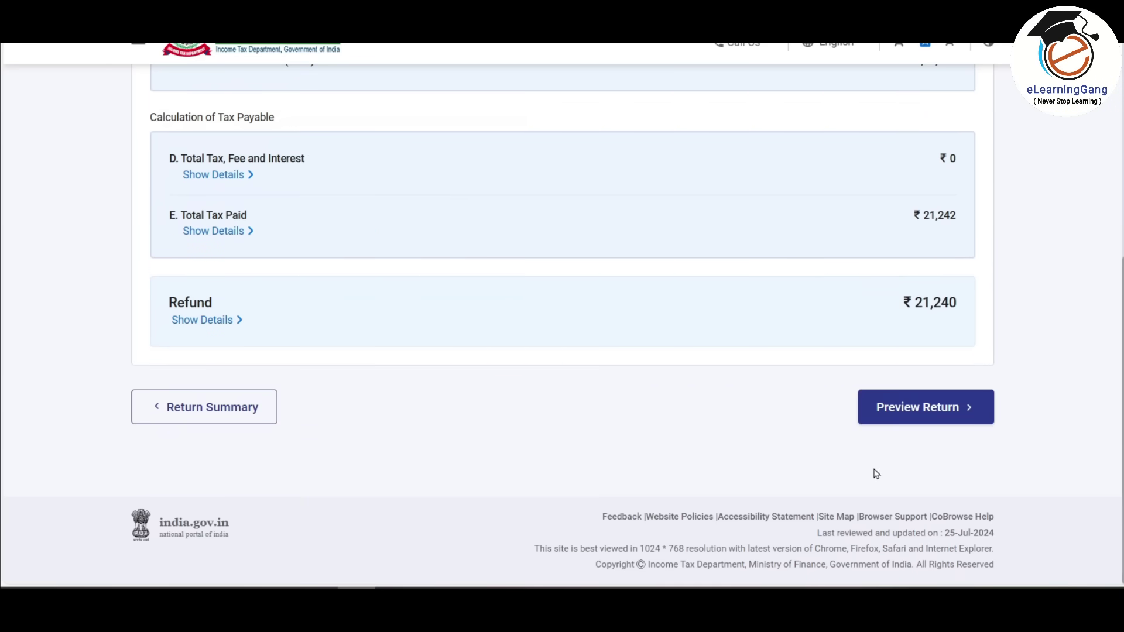
pyautogui.click(942, 422)
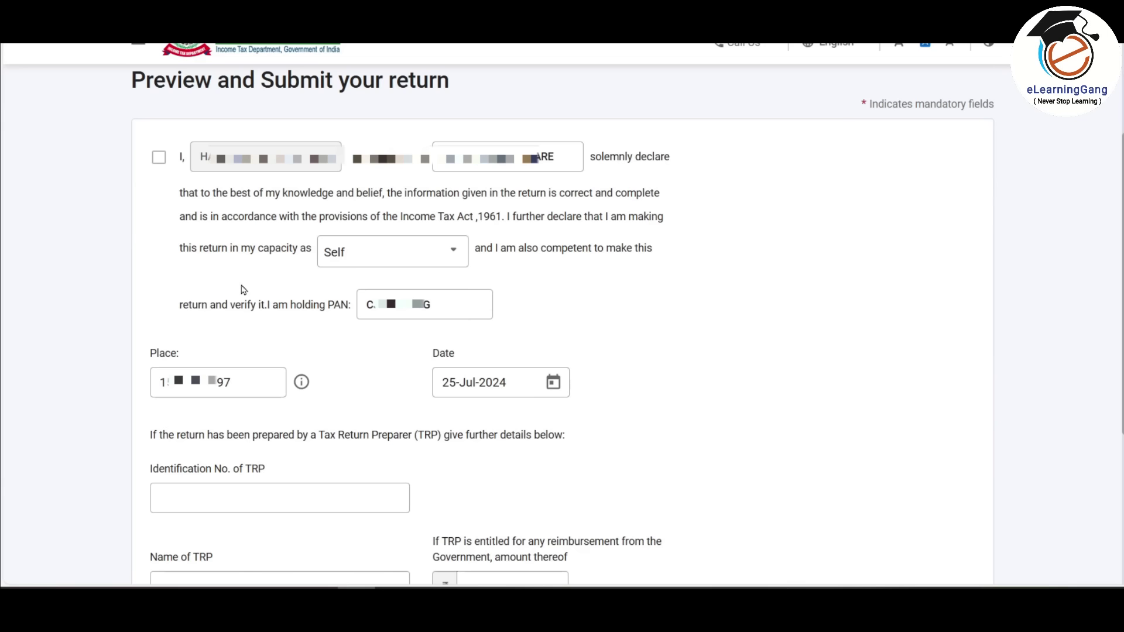
pyautogui.click(158, 163)
pyautogui.scroll(-5, 747, 331)
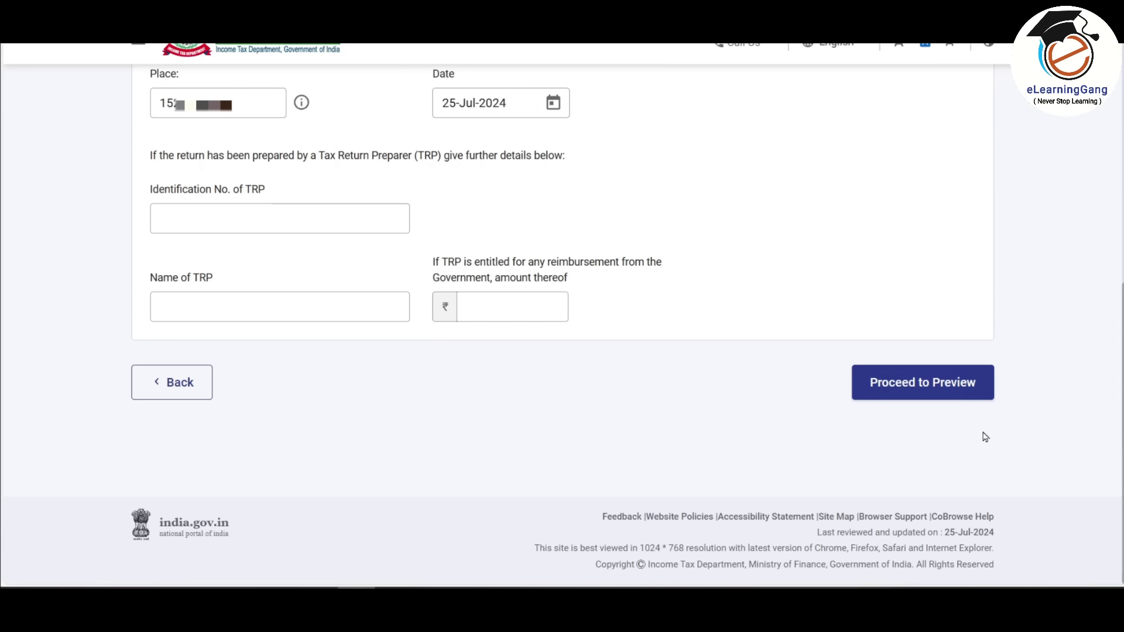
pyautogui.click(953, 388)
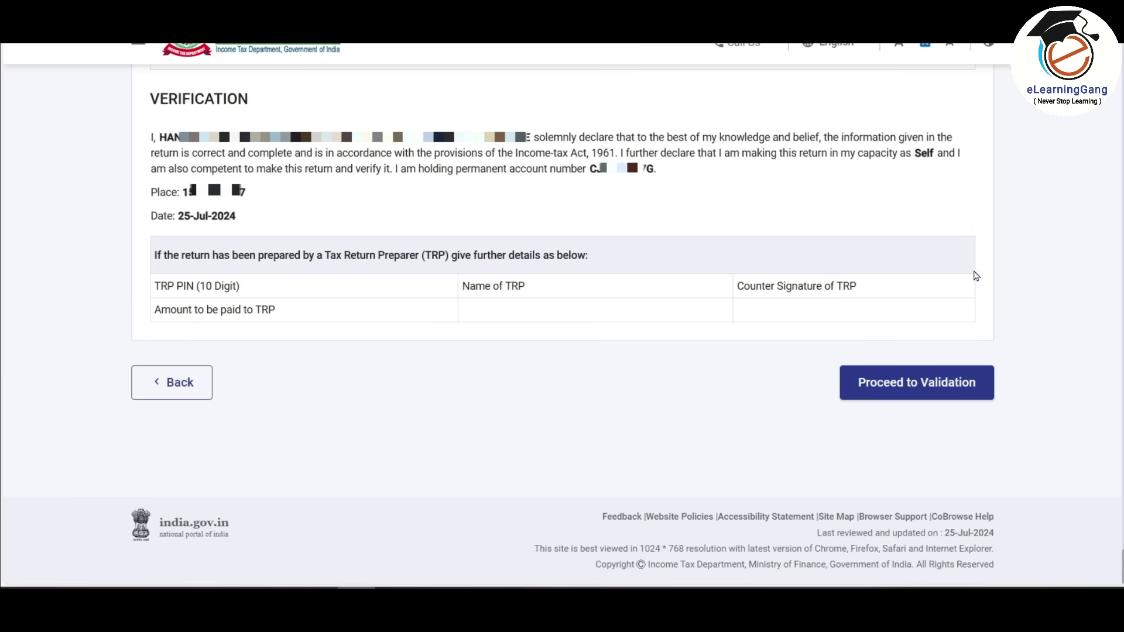
pyautogui.click(912, 389)
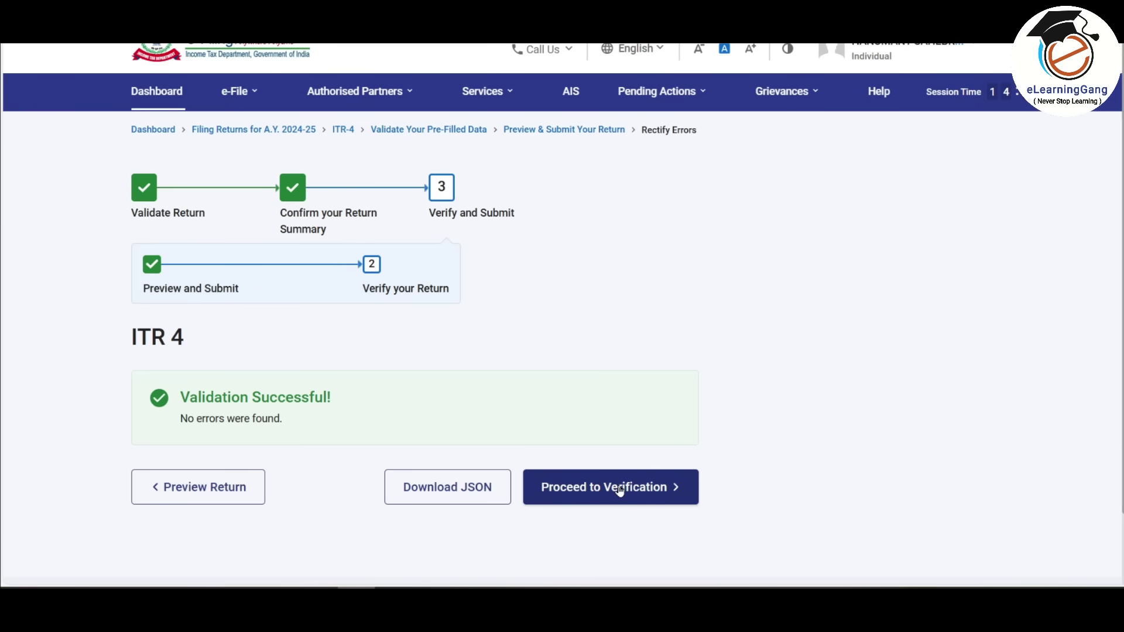
pyautogui.click(620, 488)
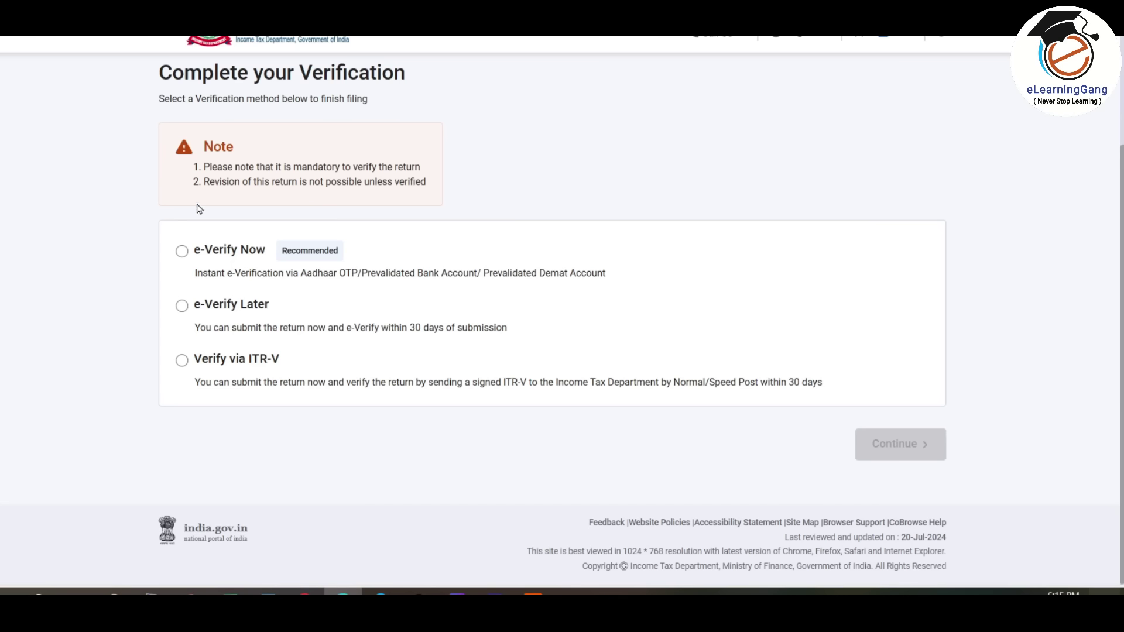
# - E-verify the return now with an OTP sent to the Aadhaar-registered mobile and validate it
pyautogui.click(182, 252)
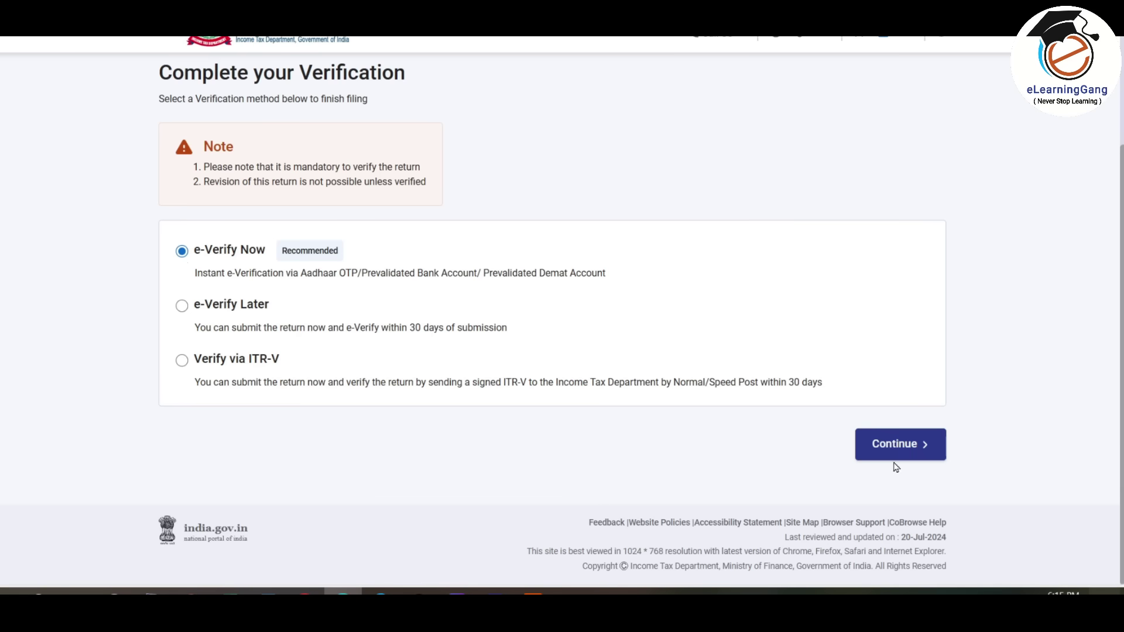
pyautogui.click(909, 446)
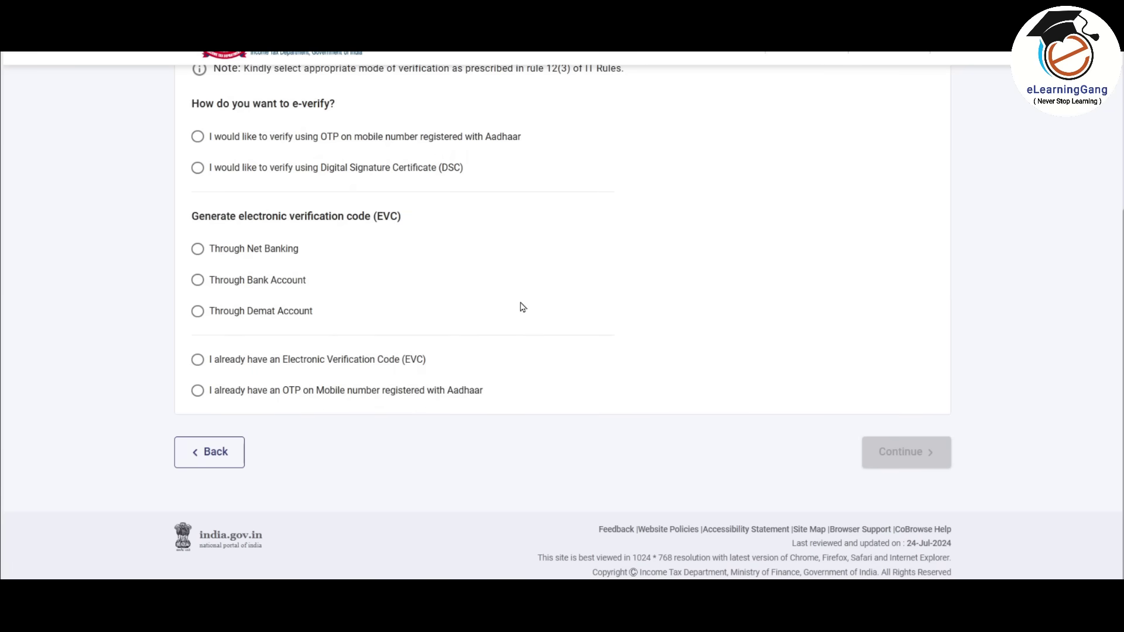
pyautogui.click(231, 139)
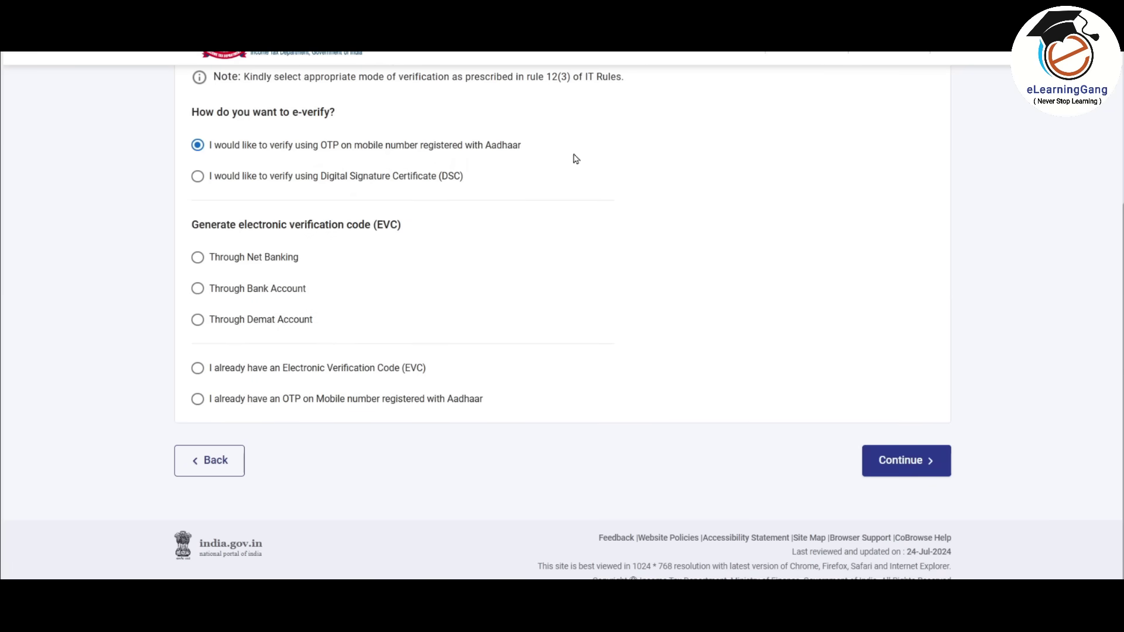
pyautogui.click(906, 467)
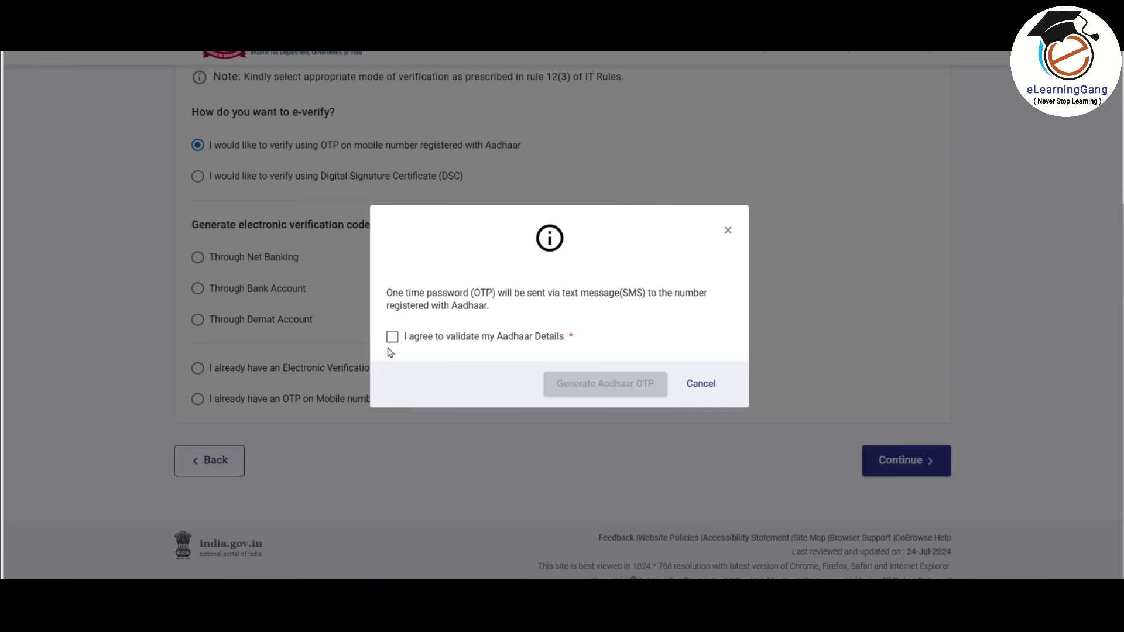
pyautogui.click(393, 338)
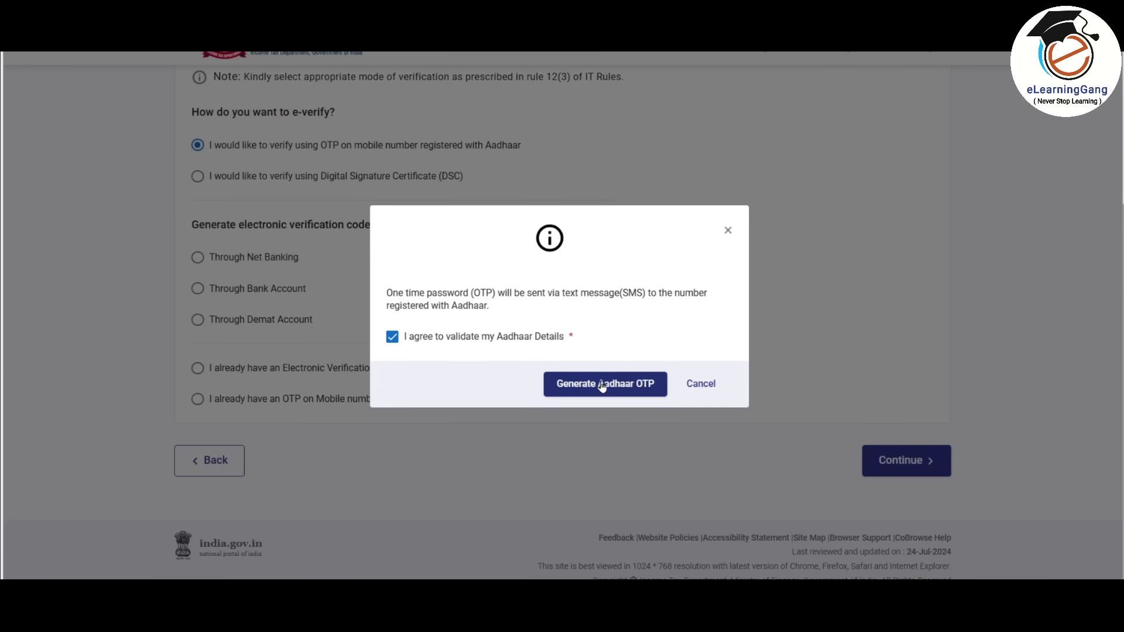
pyautogui.click(594, 389)
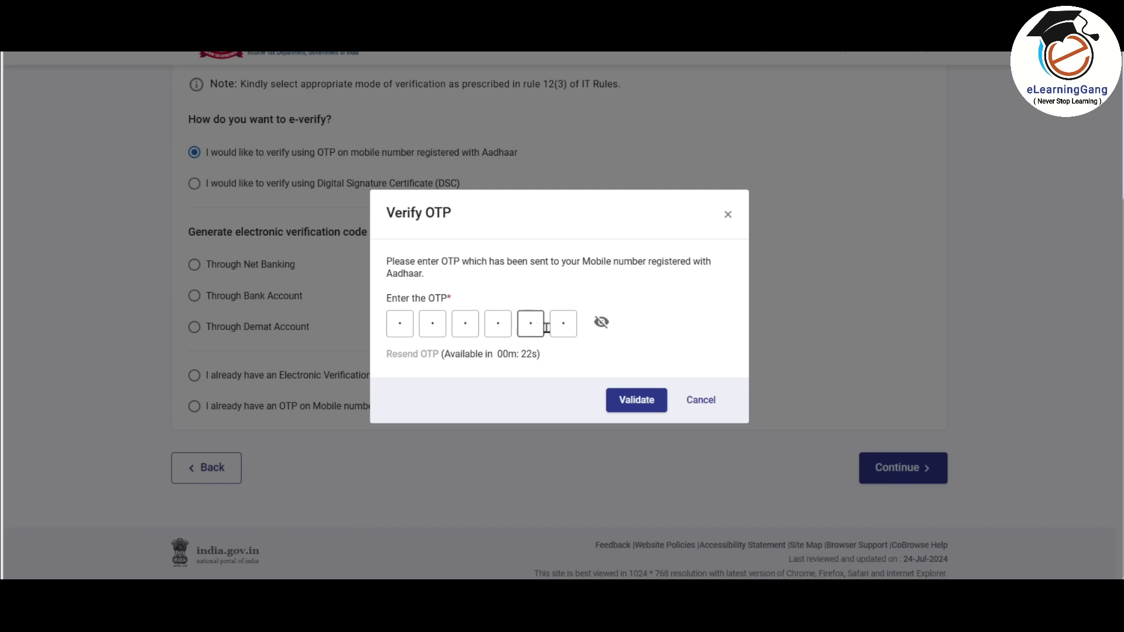
pyautogui.click(636, 401)
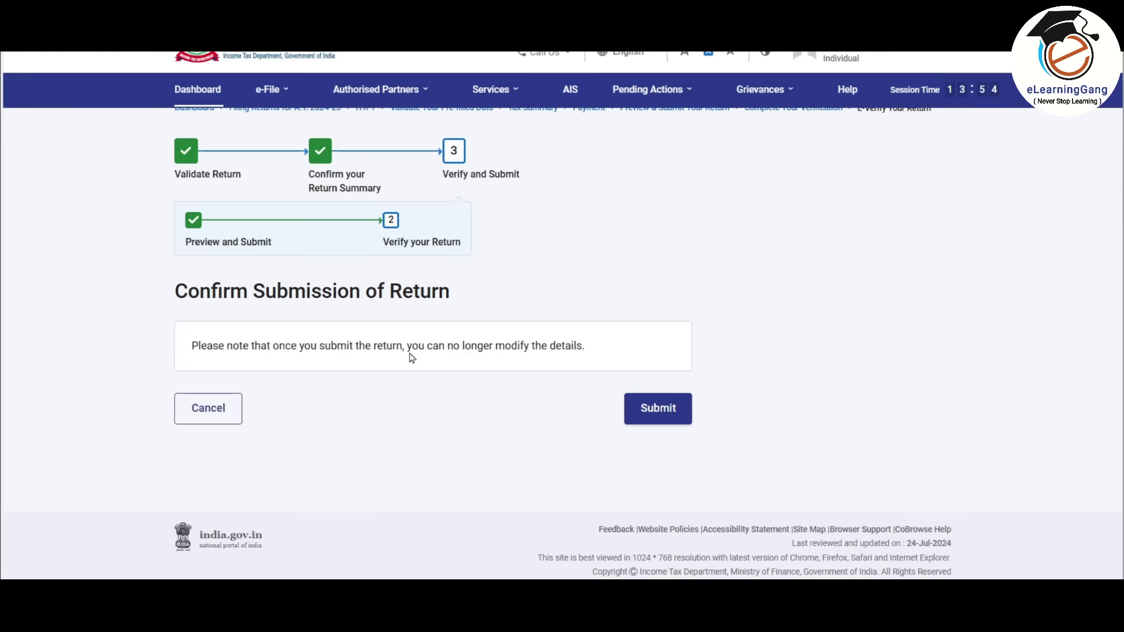
# - Submit the ITR-4 return for AY 2024-25 from the Confirm Submission of Return page
pyautogui.click(661, 409)
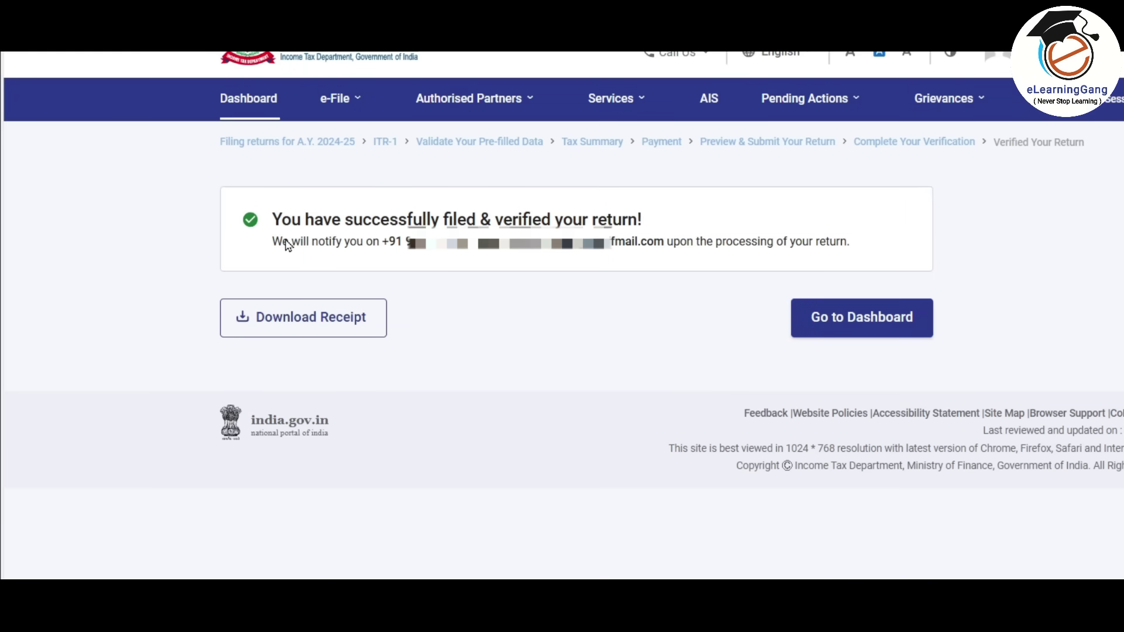